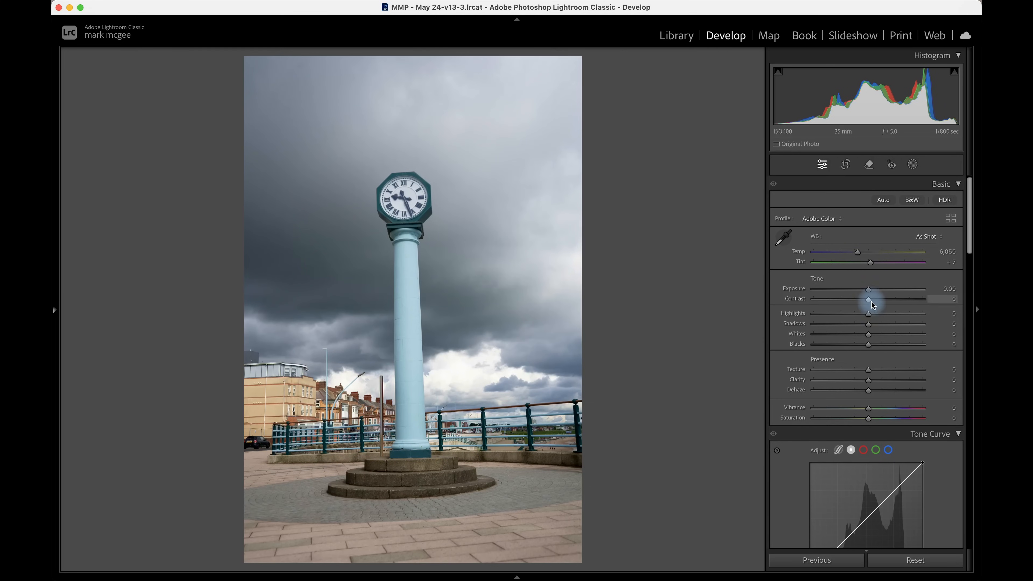
Set the photo's highlights to −80 and clarity to +15, and move the tone curve's black point to input 8, output 0.
left_click_drag(865, 314, 824, 320)
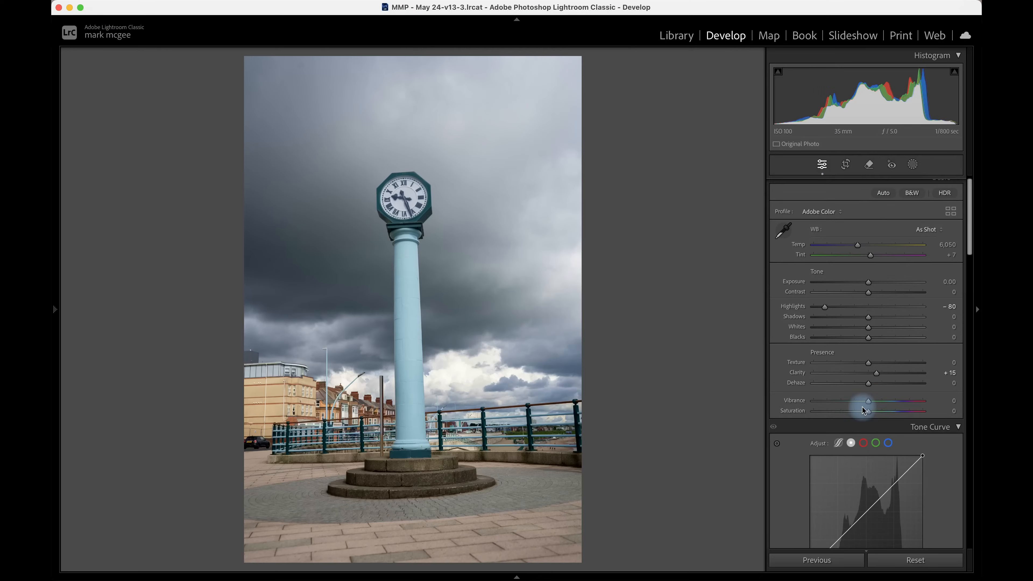
scroll(860, 409, "down", 2)
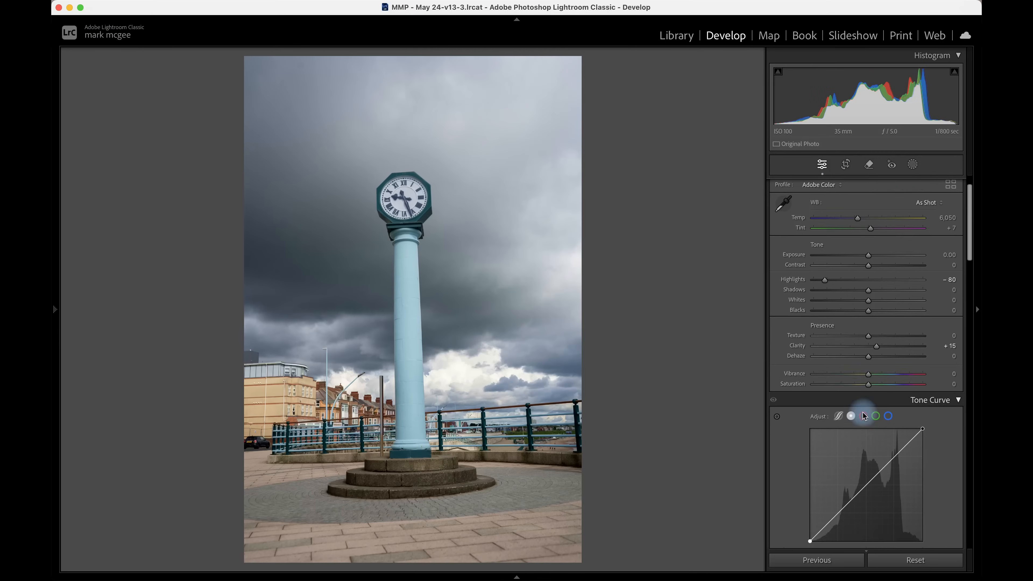
scroll(865, 416, "down", 4)
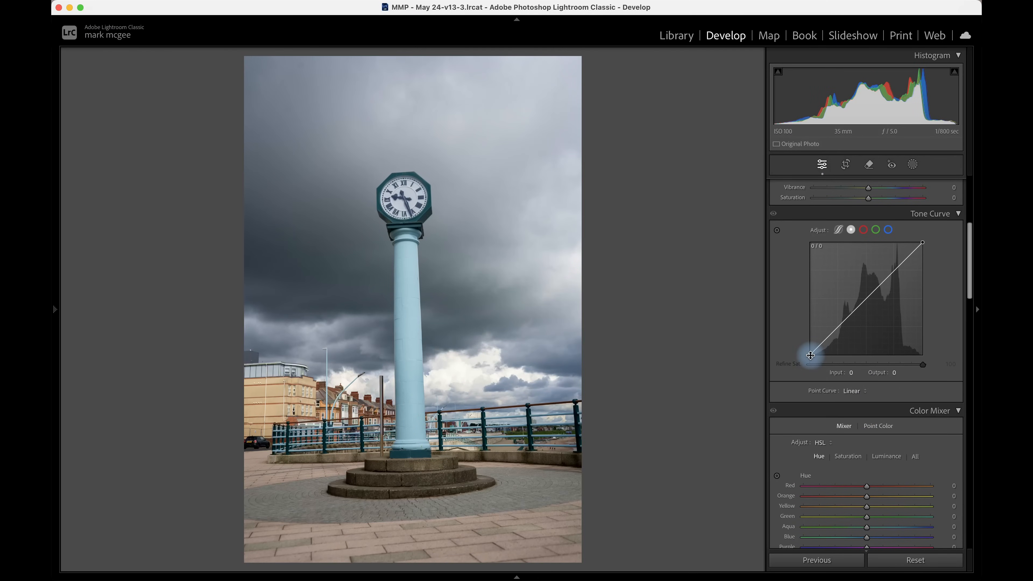
left_click_drag(811, 358, 814, 364)
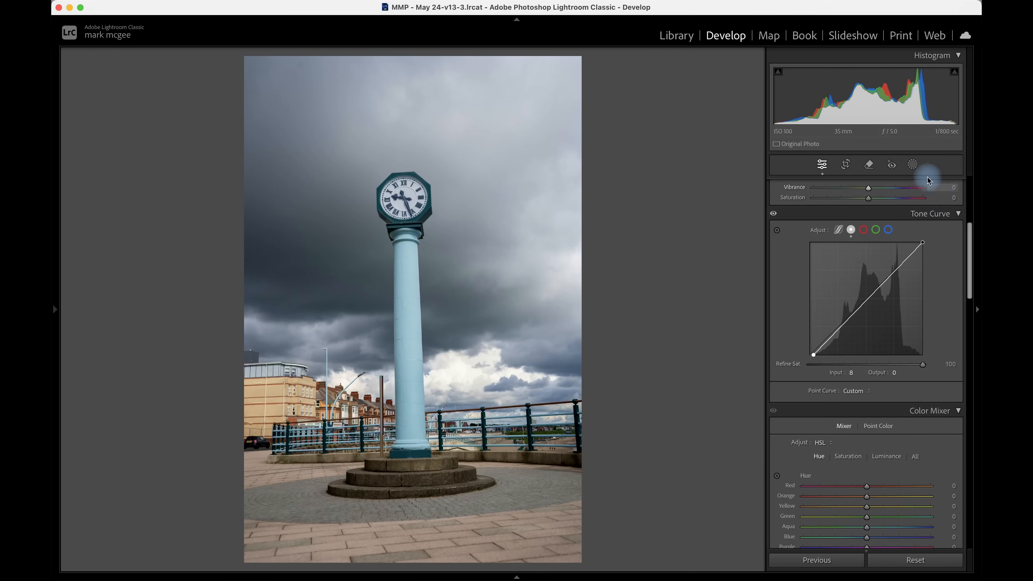
Create a sky mask and set its highlights to −60, blacks to −45 and temperature to −5.
left_click(913, 166)
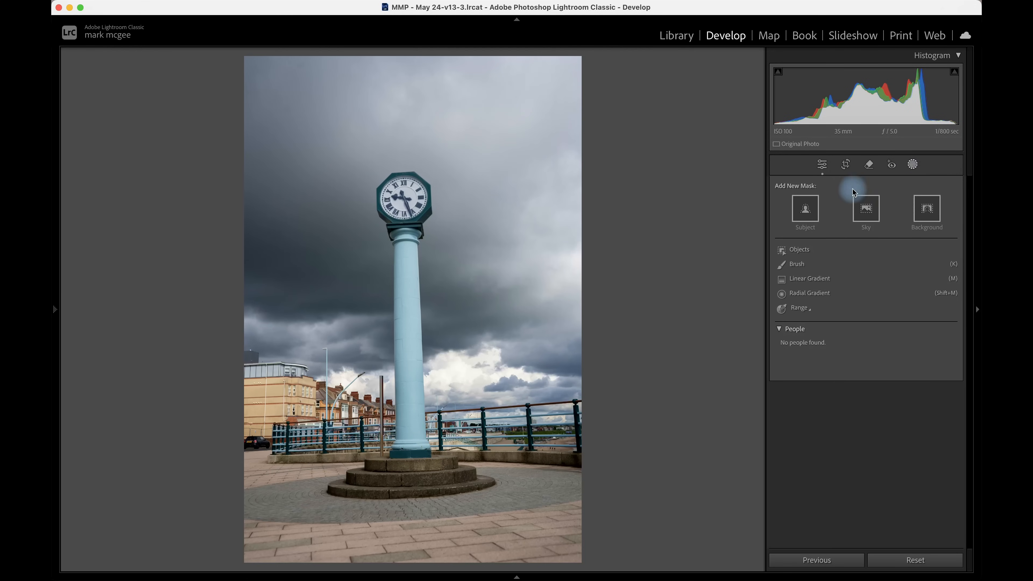
left_click(868, 212)
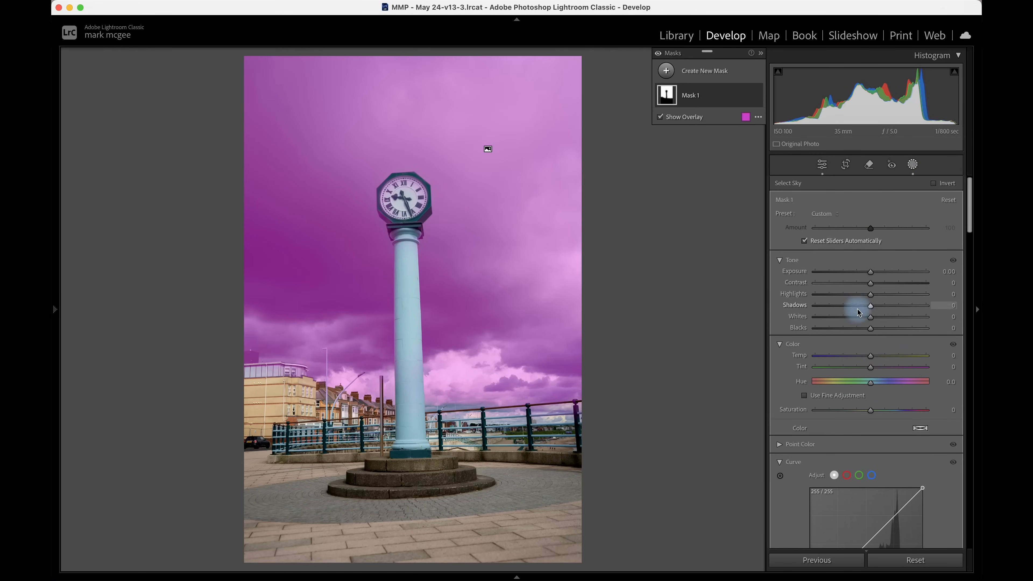
left_click_drag(871, 297, 838, 298)
left_click_drag(870, 328, 868, 356)
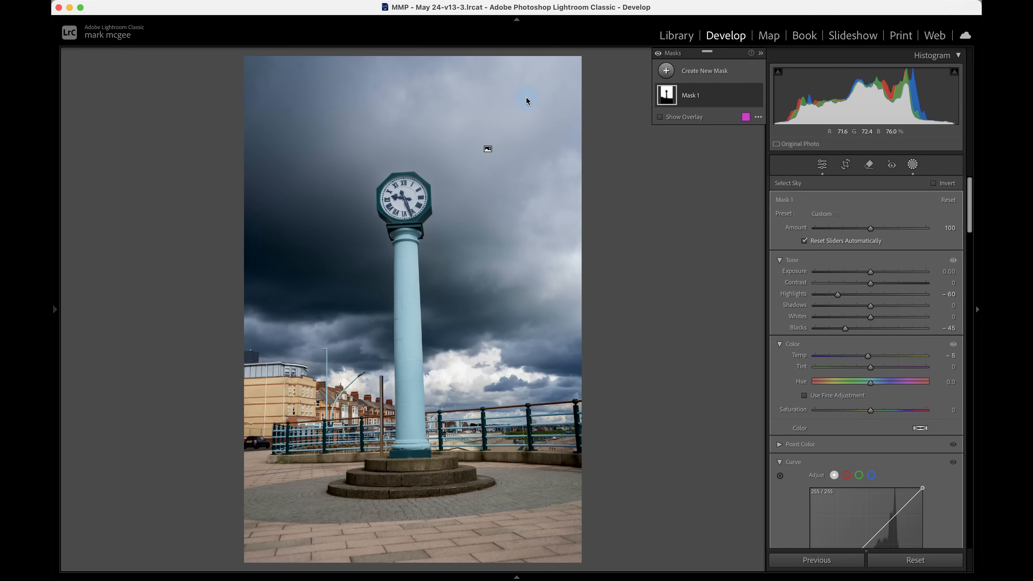
Add a linear gradient mask falling diagonally from the sky's upper right, and exclude the clock tower using a non-inverted subject intersection.
left_click(701, 71)
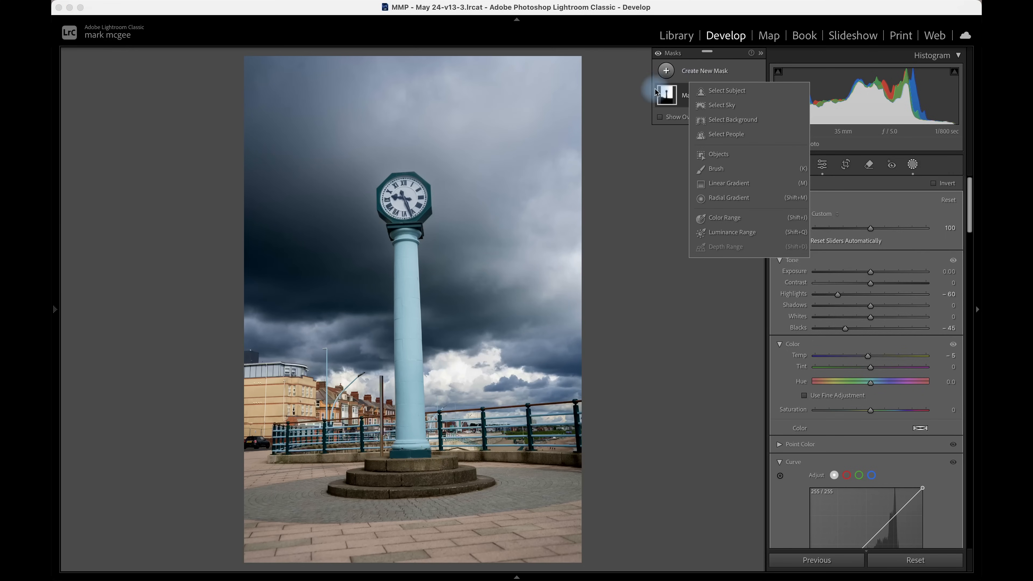
left_click(716, 183)
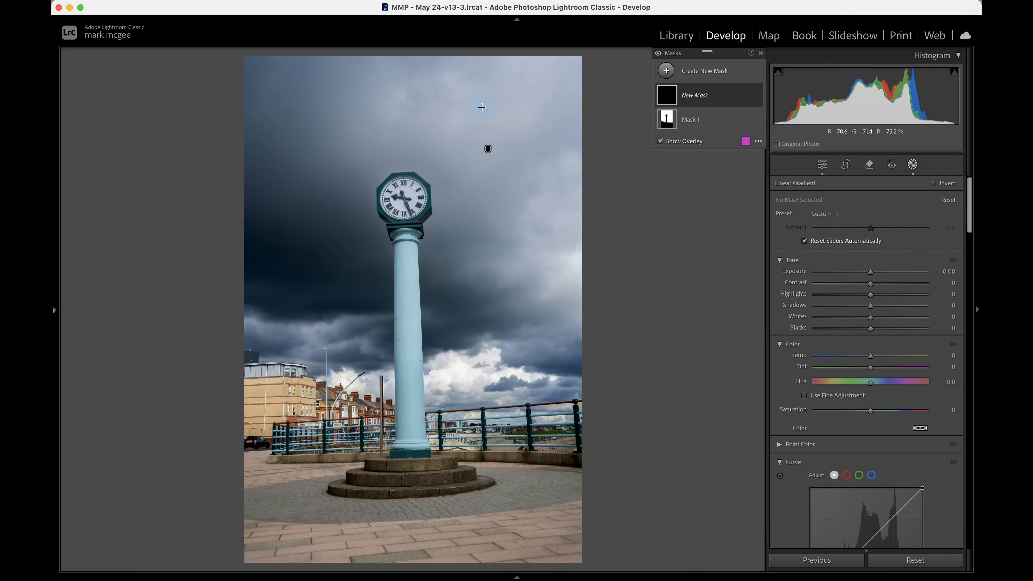
left_click_drag(481, 107, 362, 265)
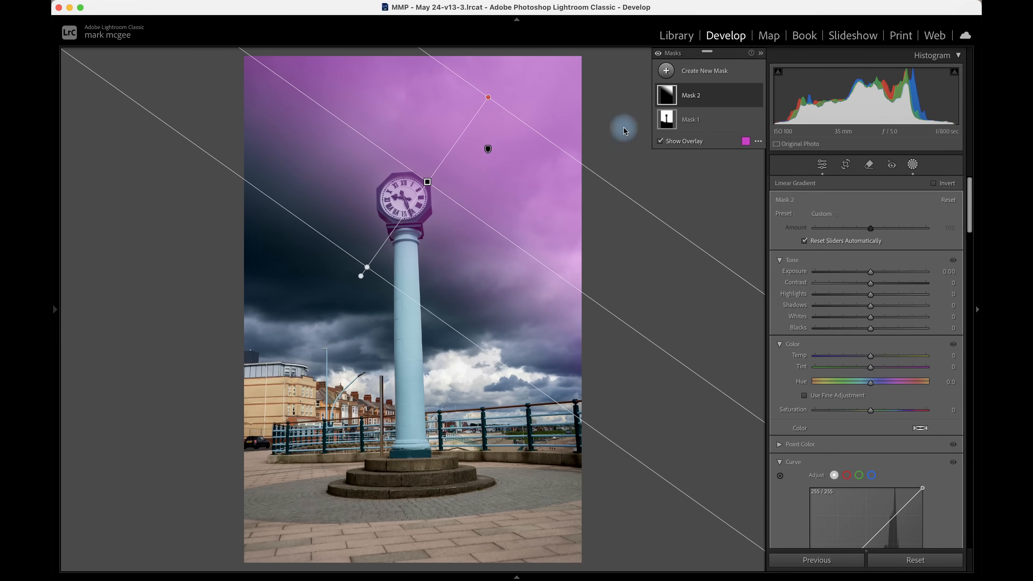
left_click(746, 95)
mouse_move(846, 146)
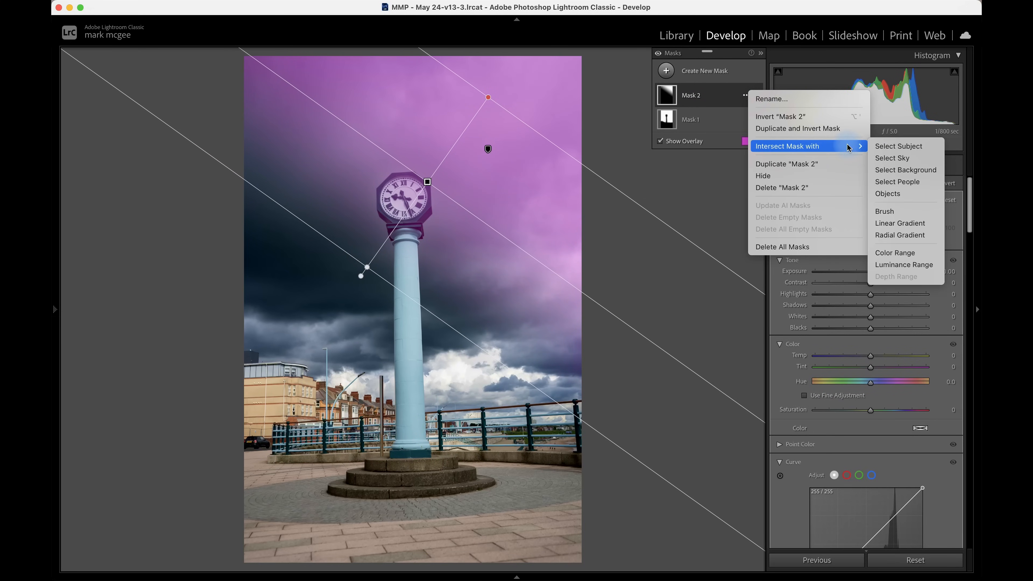
left_click(909, 147)
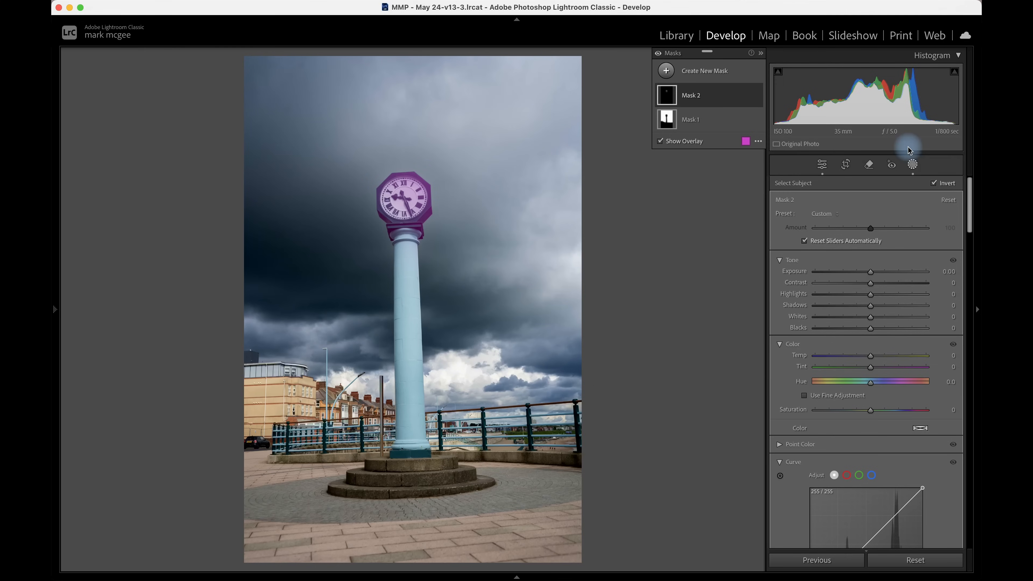
left_click(933, 183)
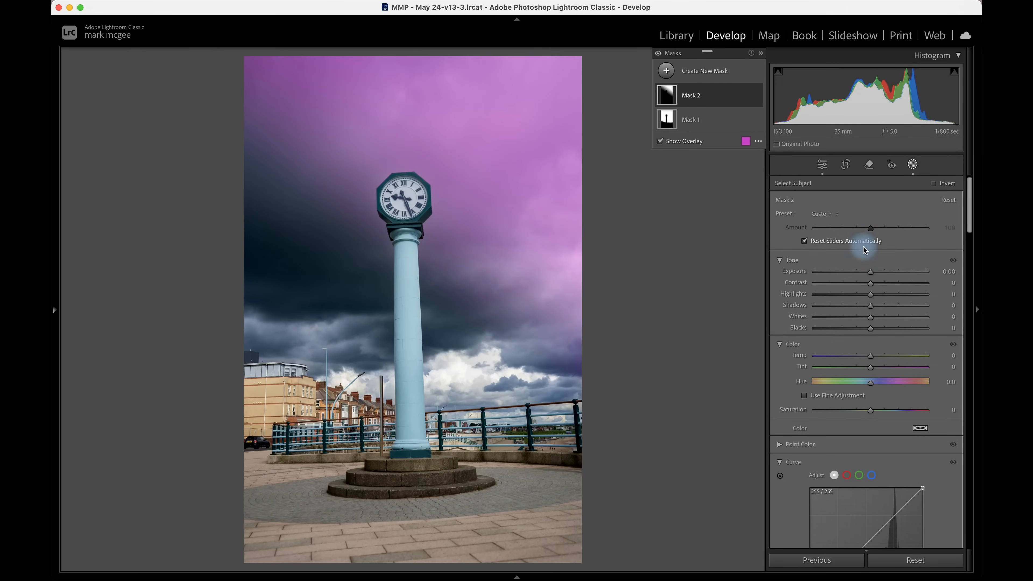
Steepen the diagonal gradient mask's curve, moving the black point to input 101, output 0 and the white point to input 218, output 255.
scroll(862, 446, "down", 10)
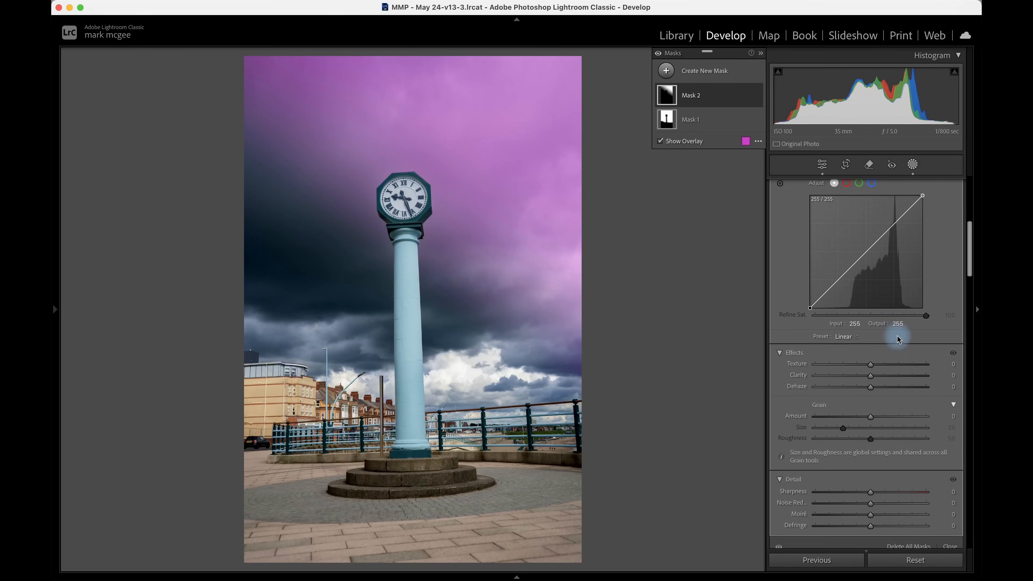
left_click_drag(811, 310, 856, 312)
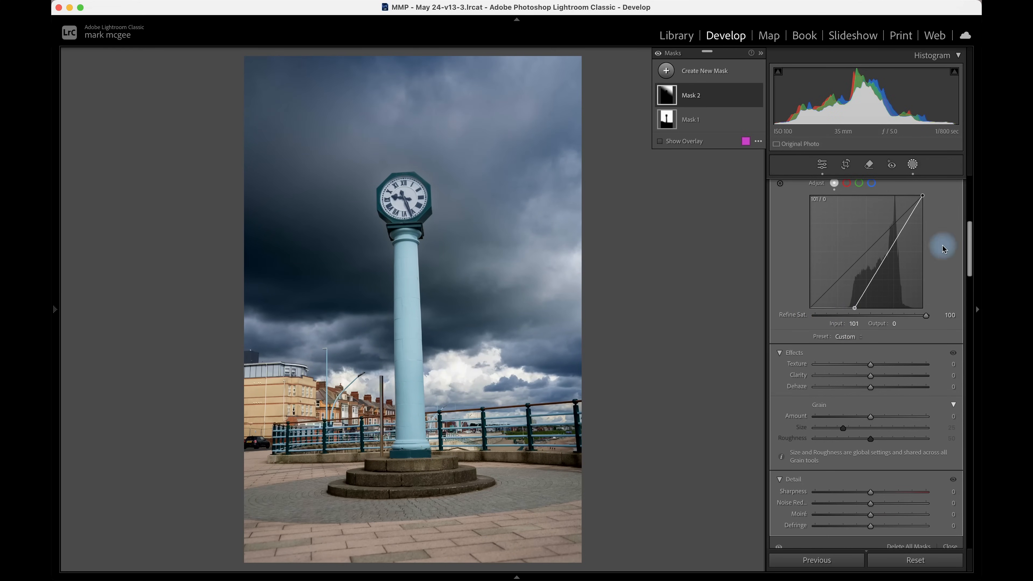
left_click_drag(924, 199, 907, 195)
Set the diagonal gradient mask's exposure to −0.37, contrast to 30 and blacks to −45.
scroll(870, 243, "up", 8)
left_click_drag(871, 271, 864, 272)
left_click_drag(871, 330, 852, 332)
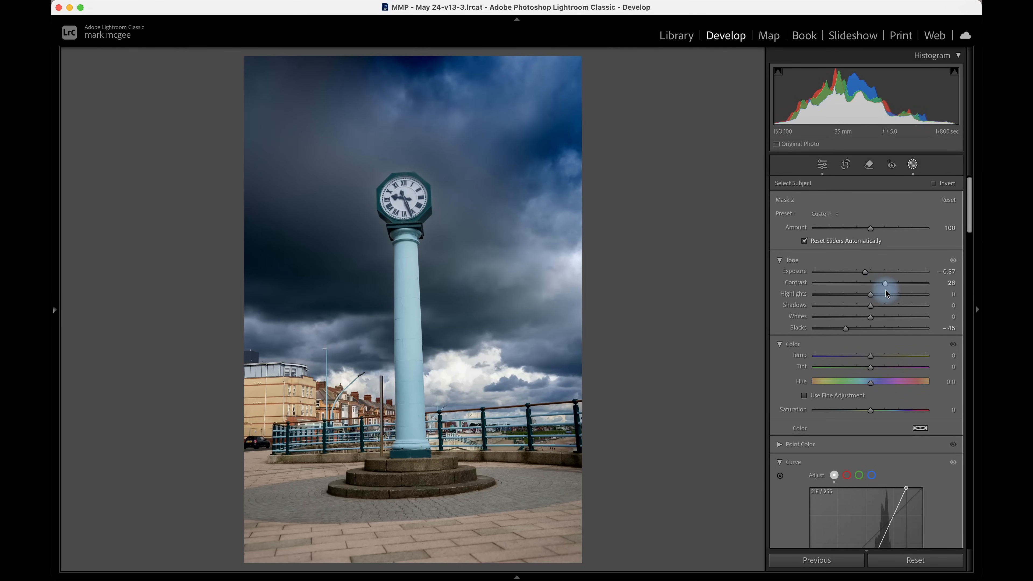
left_click_drag(888, 295, 889, 294)
Reduce the diagonal gradient mask's saturation to −61, texture to −49 and clarity to −47.
scroll(856, 325, "down", 3)
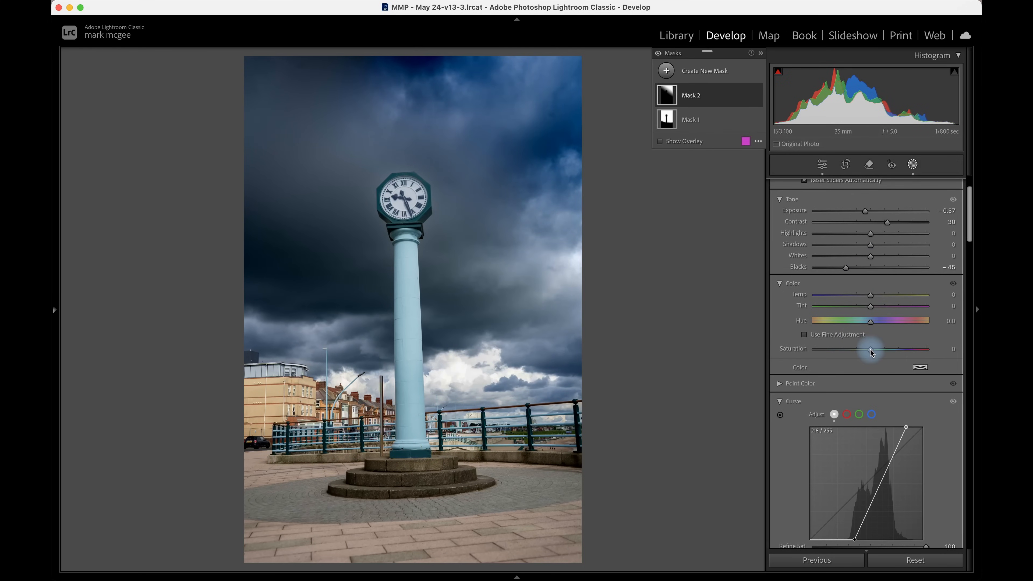
left_click_drag(871, 349, 842, 354)
scroll(844, 355, "down", 5)
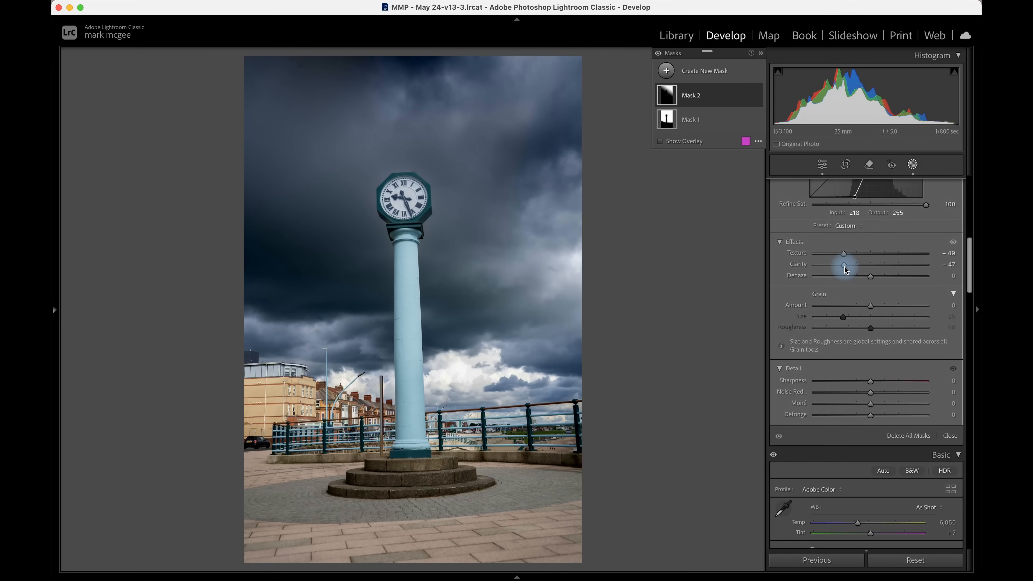
Compare the photo with Mask 2 hidden and shown, and lower that mask's saturation to −72.
left_click(757, 95)
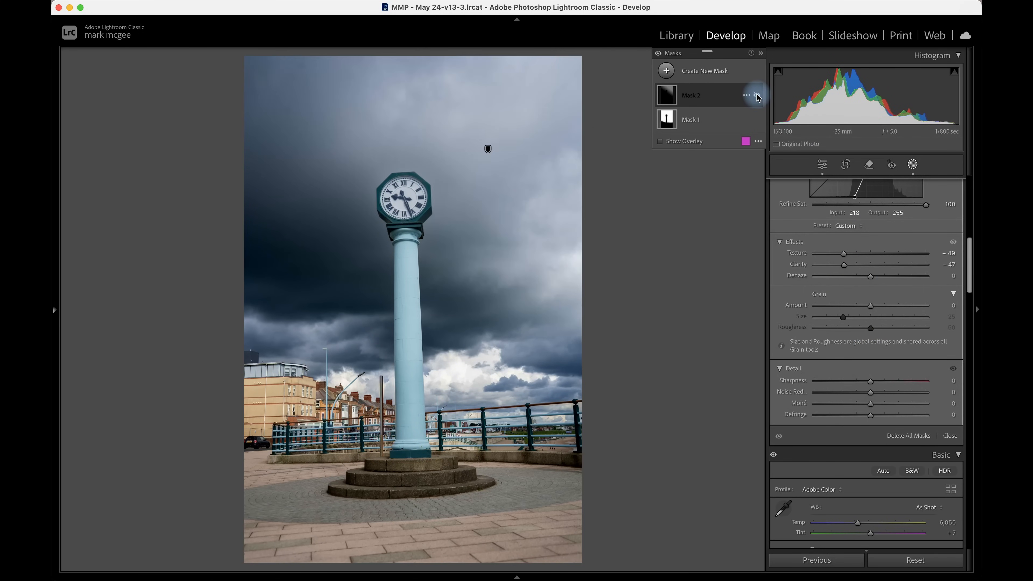
left_click(757, 95)
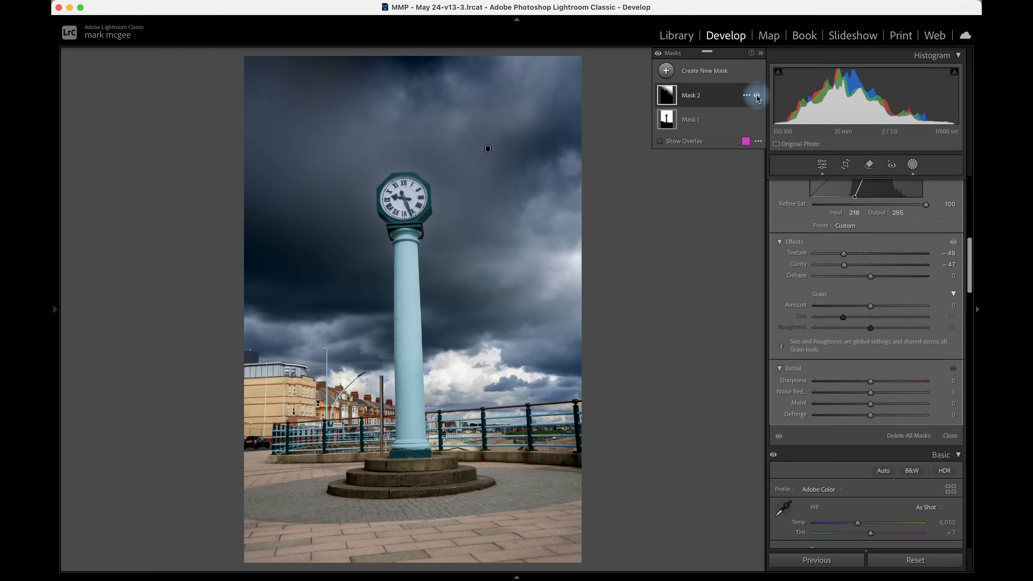
scroll(860, 243, "up", 10)
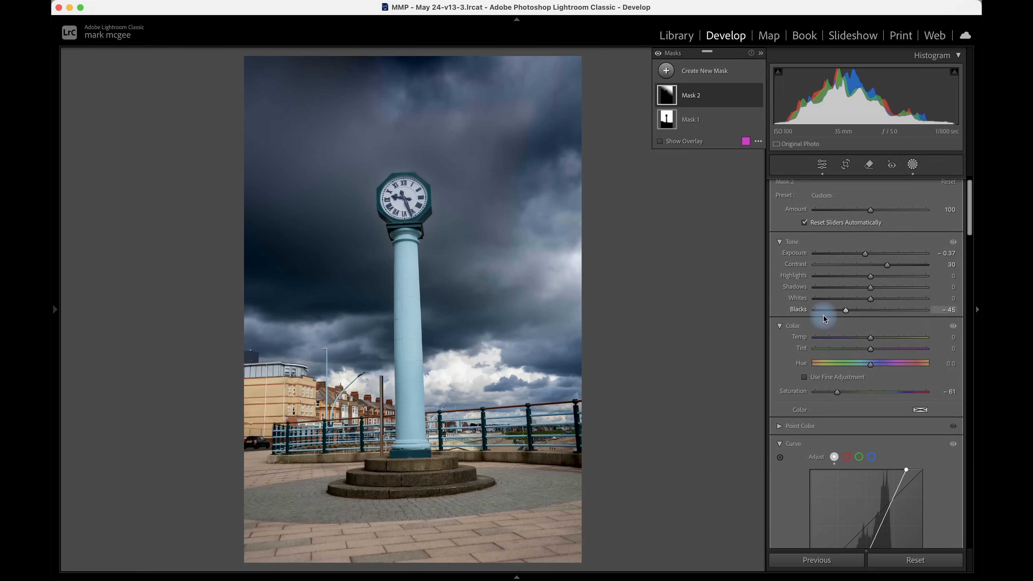
left_click_drag(837, 392, 830, 391)
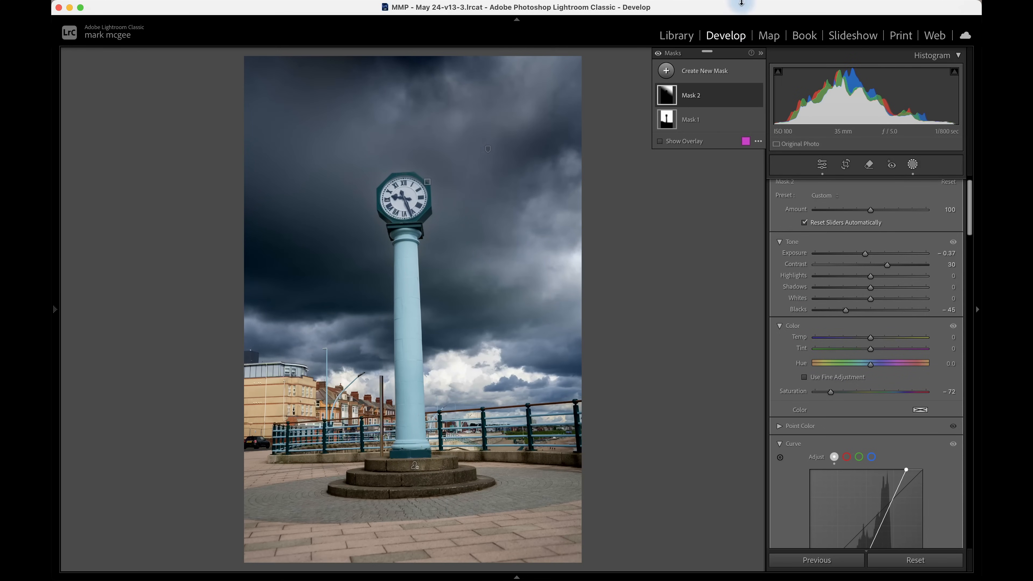
Add a linear gradient mask rising from the photo's bottom edge over the paving, with exposure −1.72 and blacks −49.
left_click(711, 76)
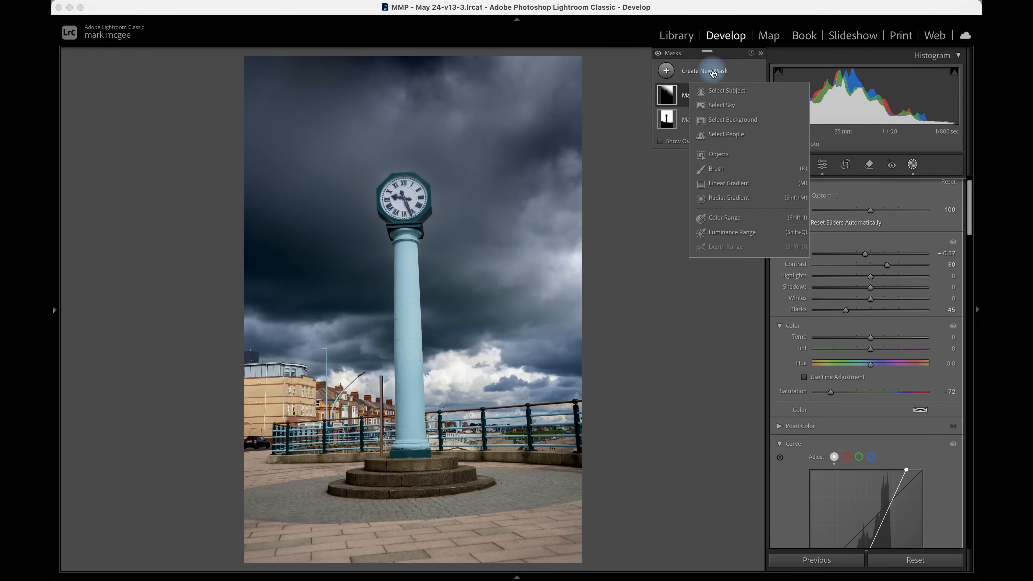
left_click(726, 187)
left_click_drag(417, 564, 415, 425)
left_click_drag(870, 253, 848, 268)
left_click_drag(870, 310, 845, 311)
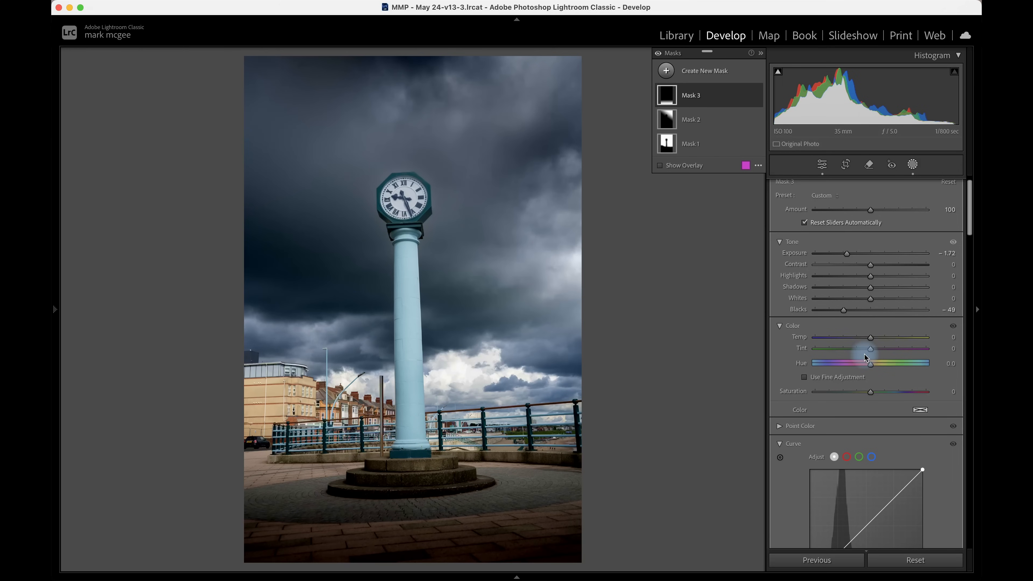
Darken the buildings at the photo's lower left with a large radial gradient mask centred outside the frame, with exposure −1.68.
left_click(698, 73)
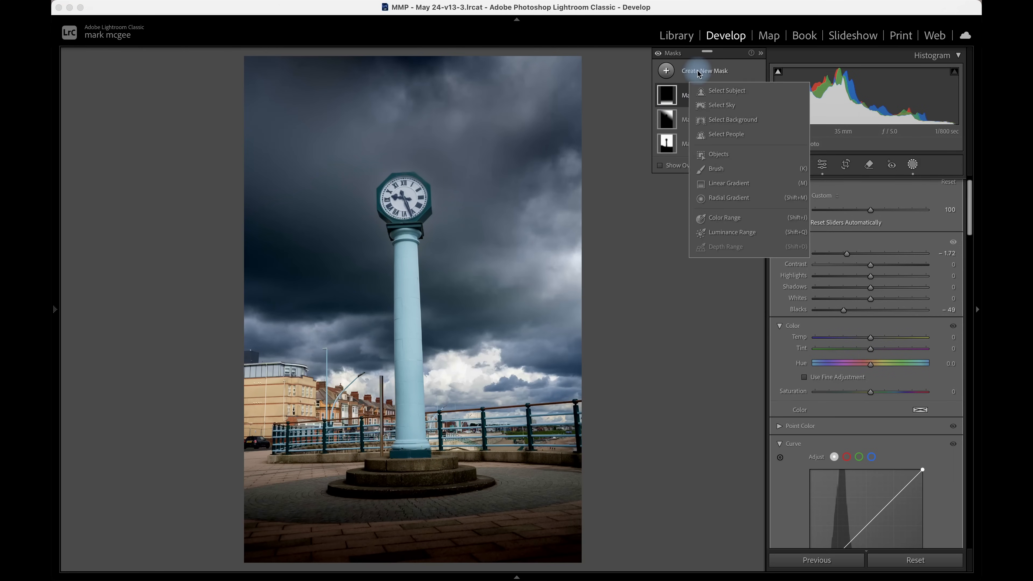
left_click(715, 199)
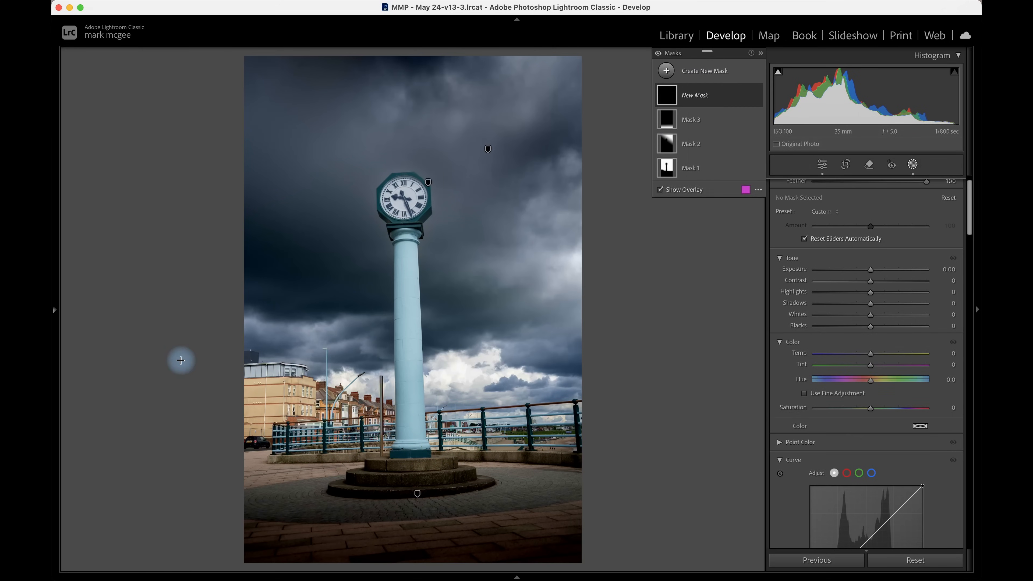
left_click_drag(180, 360, 385, 498)
left_click_drag(870, 269, 848, 270)
left_click_drag(181, 361, 201, 409)
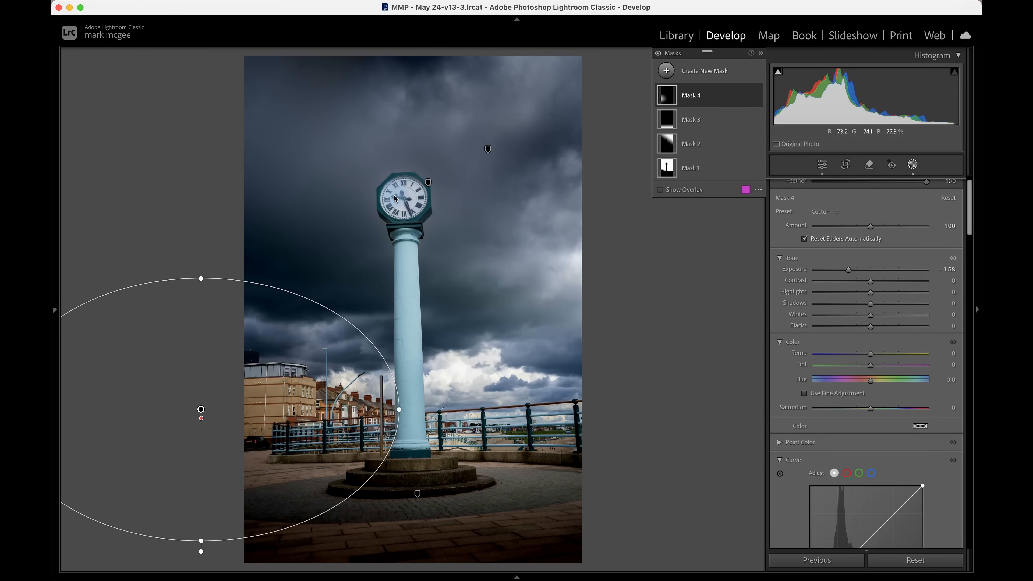
Create a subject mask for the clock tower and subtract the railings beside its base with a size 4 brush.
left_click(687, 70)
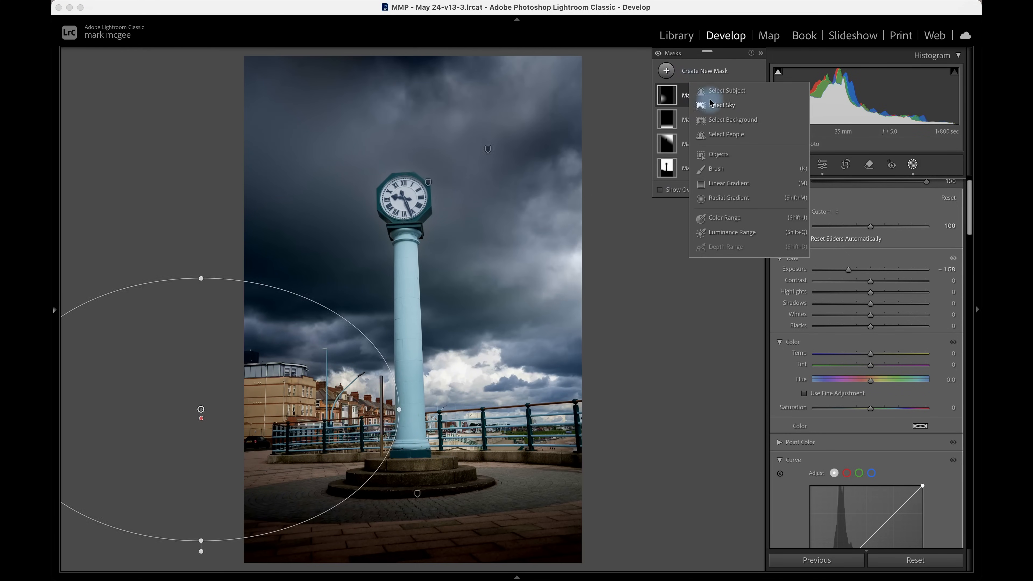
left_click(721, 91)
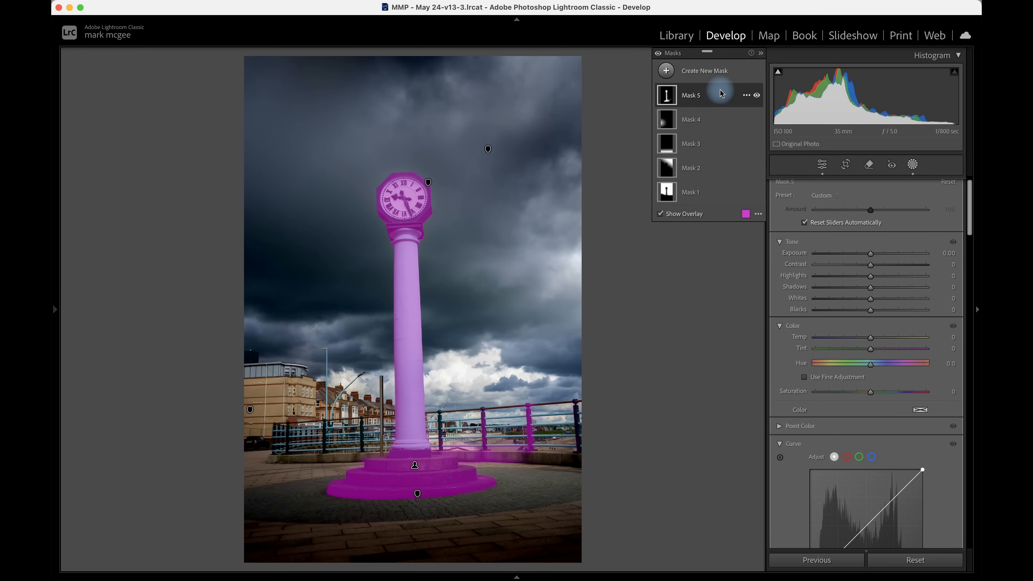
left_click(740, 130)
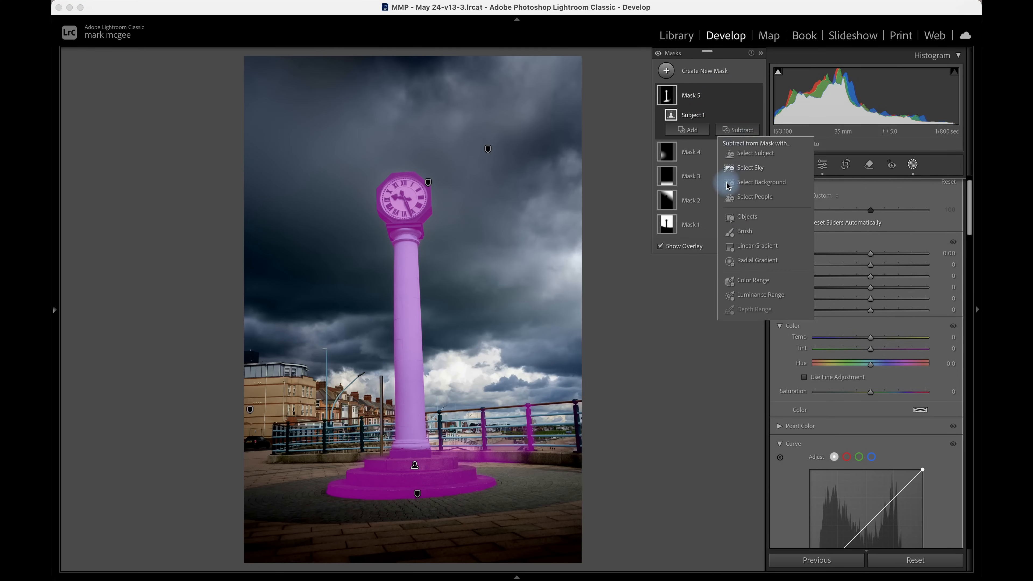
left_click(744, 231)
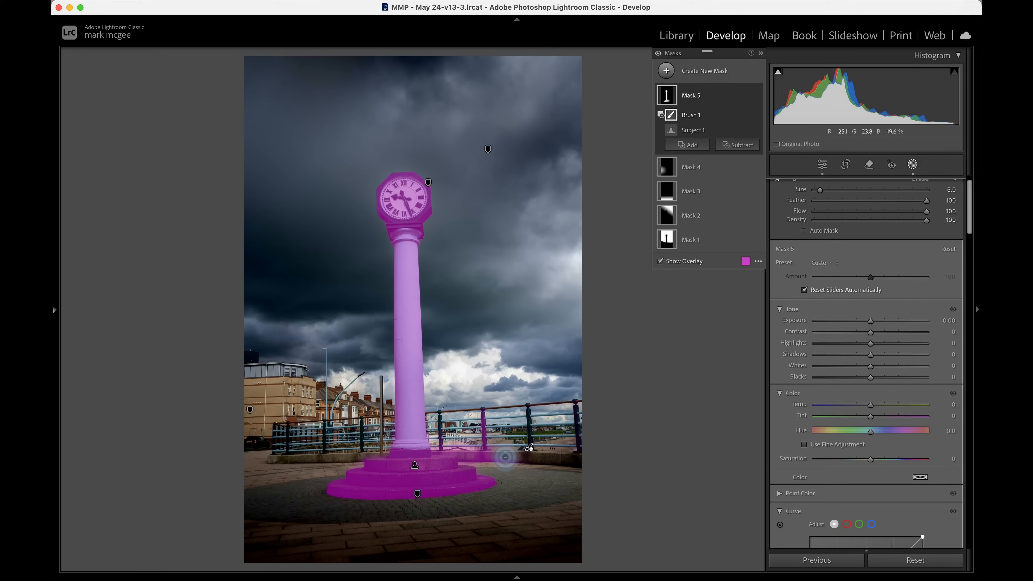
key("bracketleft")
left_click_drag(505, 456, 451, 447)
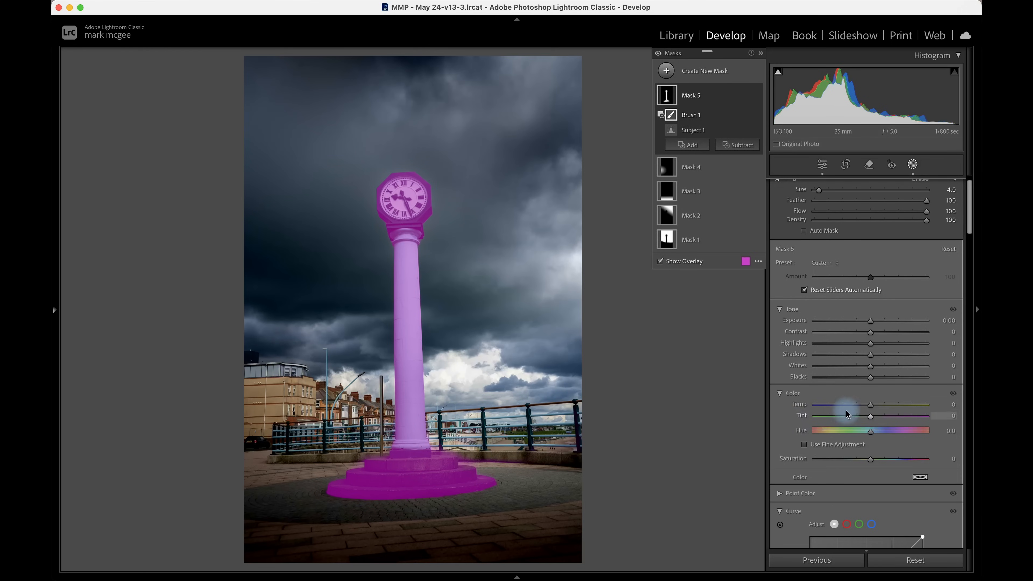
Pull the clock tower mask's curve white point slightly inward and set its shadows to −45.
scroll(858, 407, "down", 5)
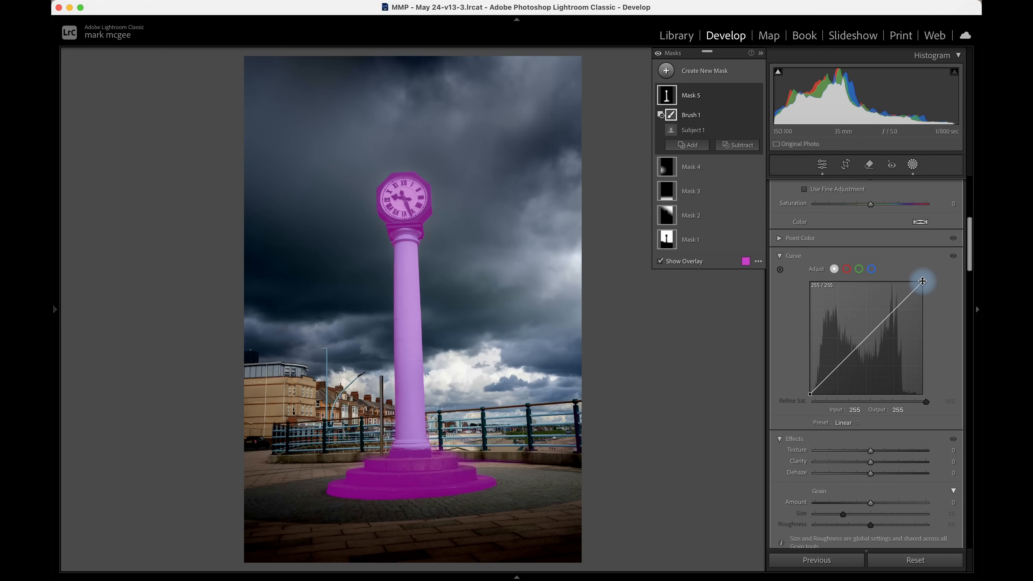
left_click_drag(923, 281, 919, 281)
scroll(910, 286, "up", 3)
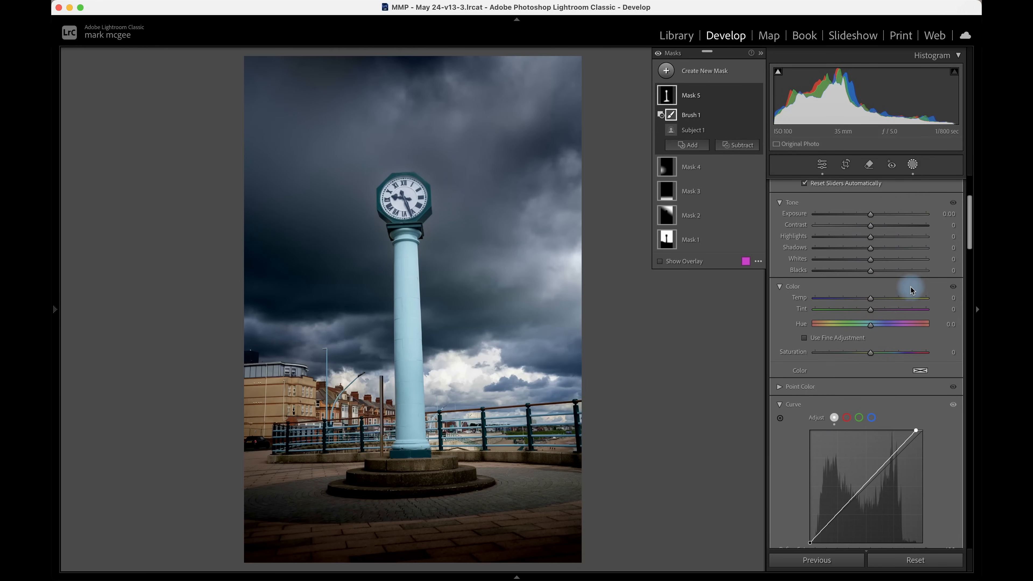
left_click_drag(872, 252, 849, 262)
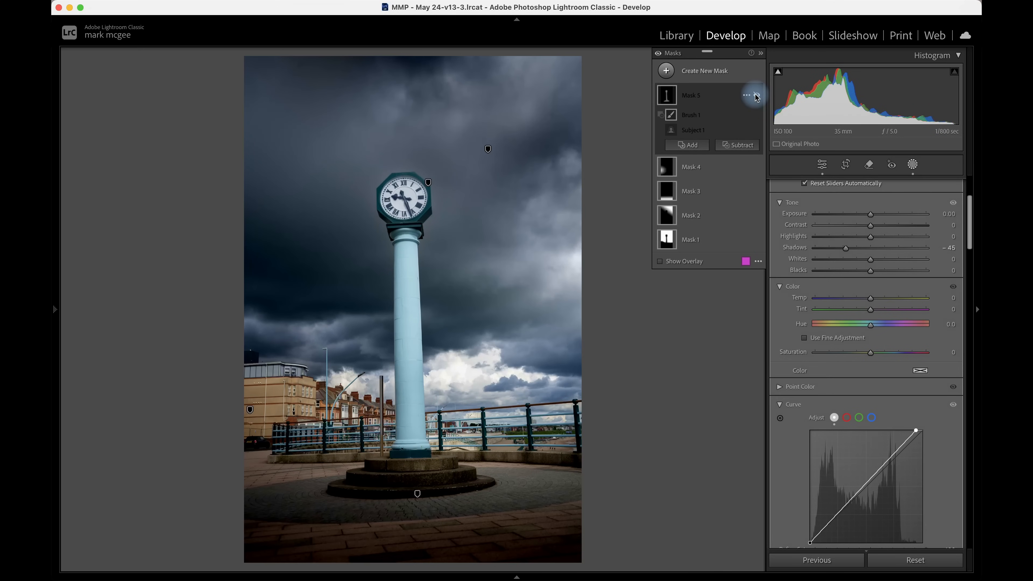
Create a brush mask and paint a straight size 10 stroke with feather 100 along the column's left side, from its base up to the clock.
left_click(706, 72)
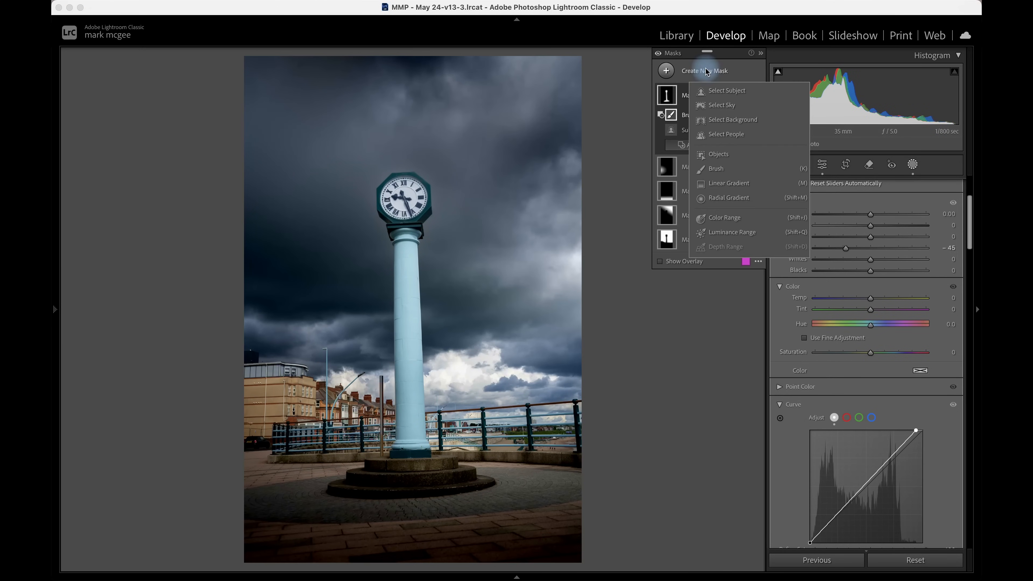
left_click(722, 174)
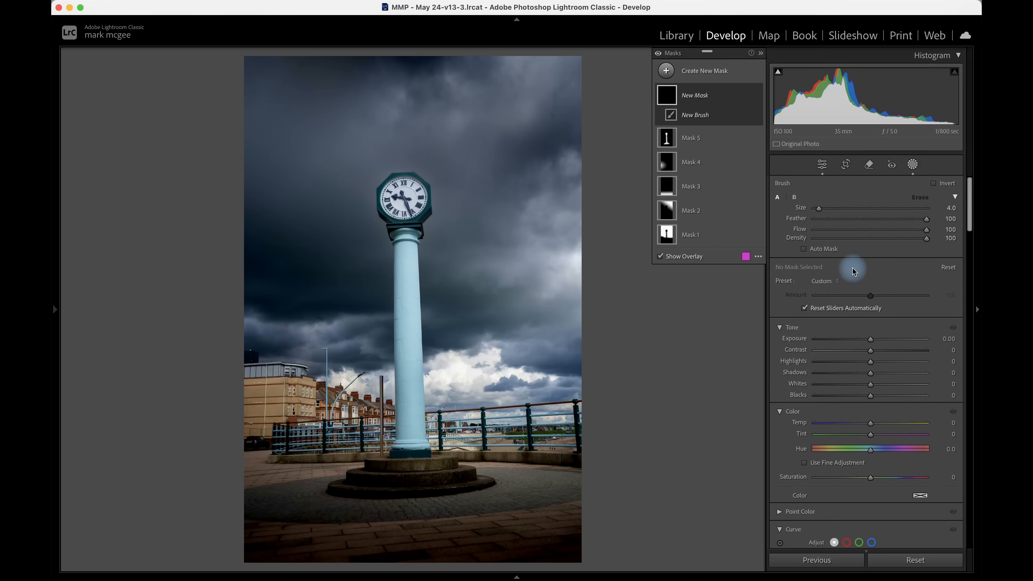
left_click_drag(900, 218, 927, 221)
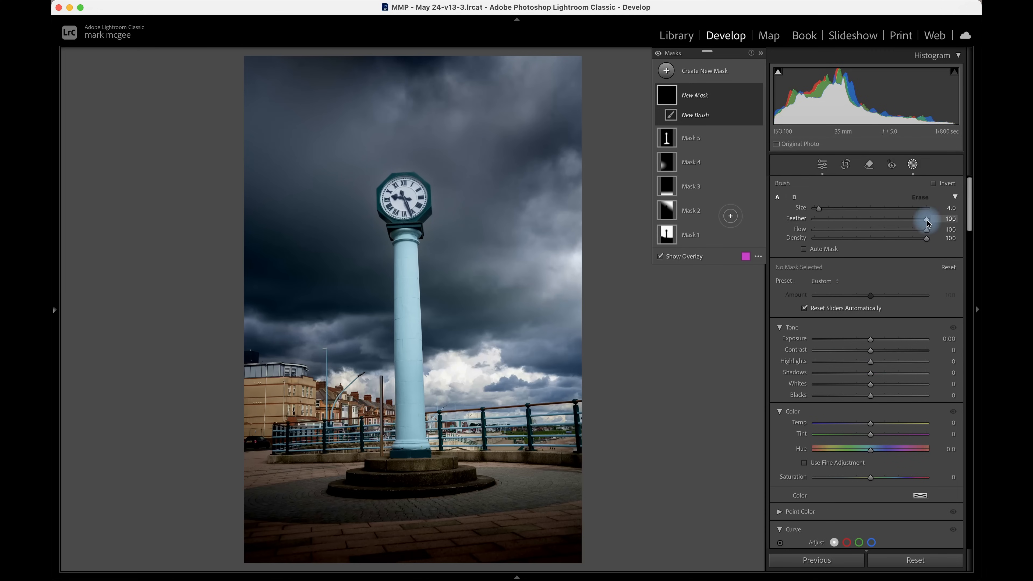
key("super+equal")
key("super+equal")
scroll(372, 439, "down", 4)
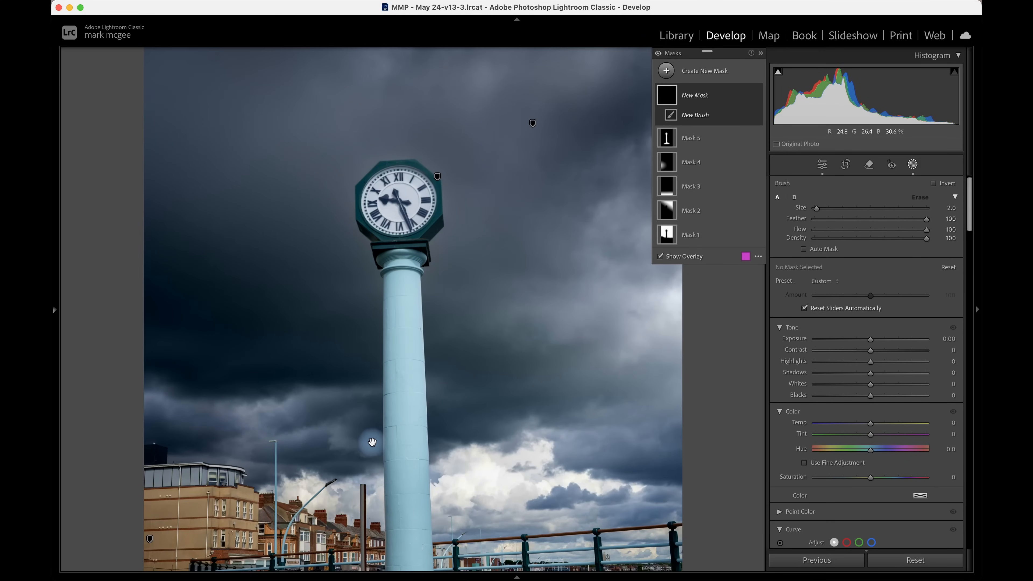
left_click_drag(372, 442, 372, 291)
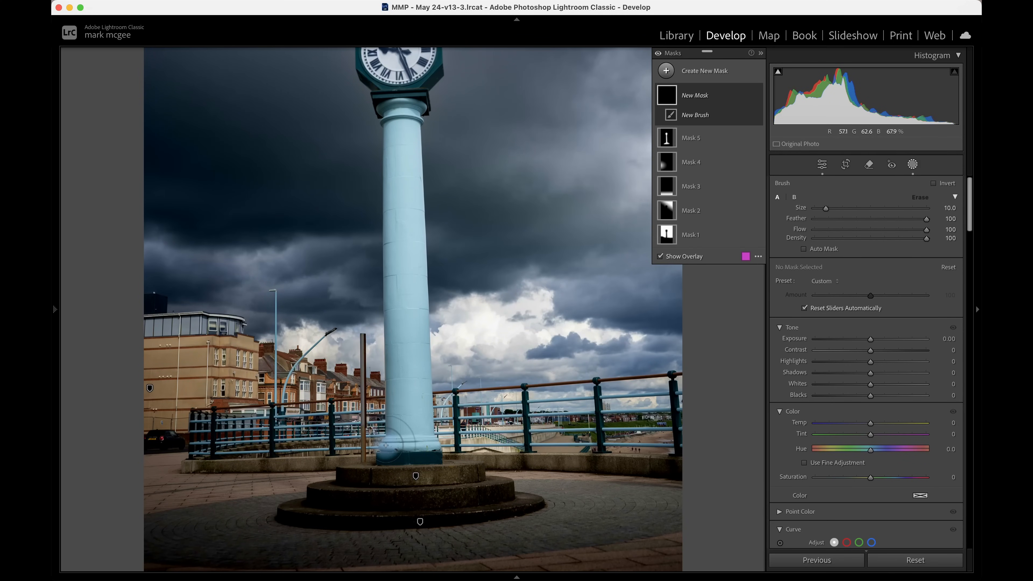
left_click_drag(386, 446, 392, 456)
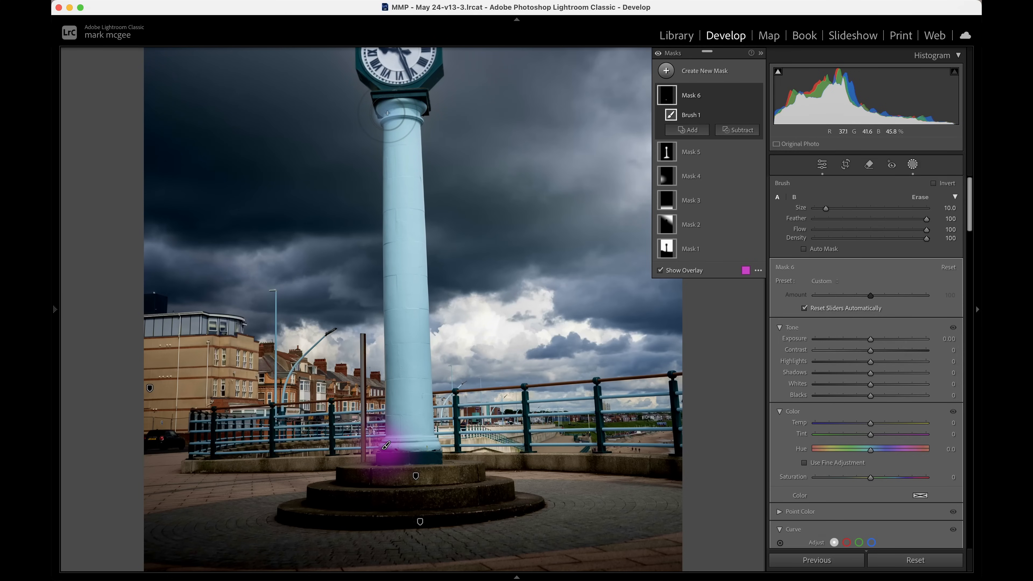
left_click(389, 113, "shift")
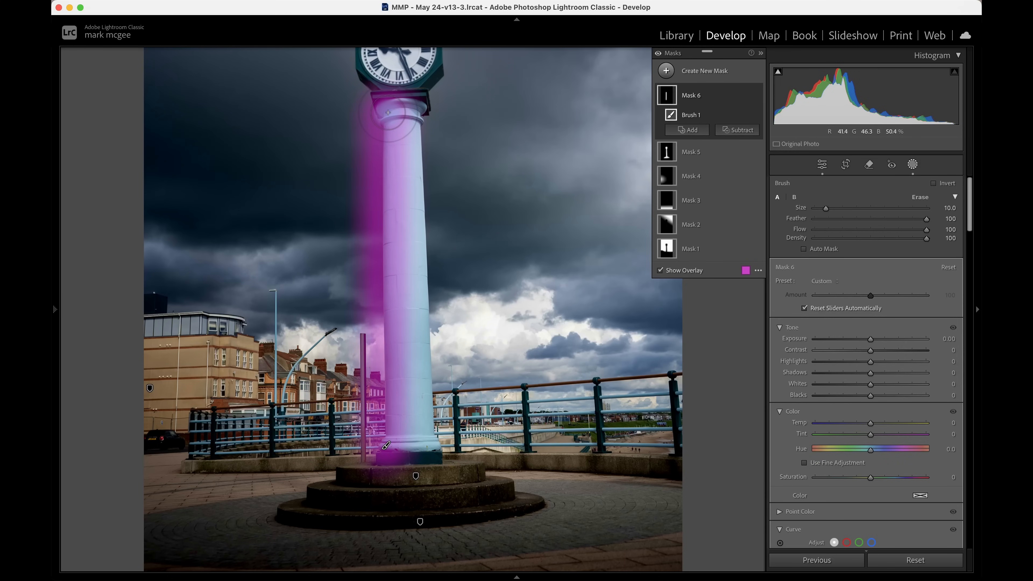
Intersect the column's brush mask with the detected subject, and set its exposure to −0.98 and blacks to −20.
left_click(744, 95)
mouse_move(835, 146)
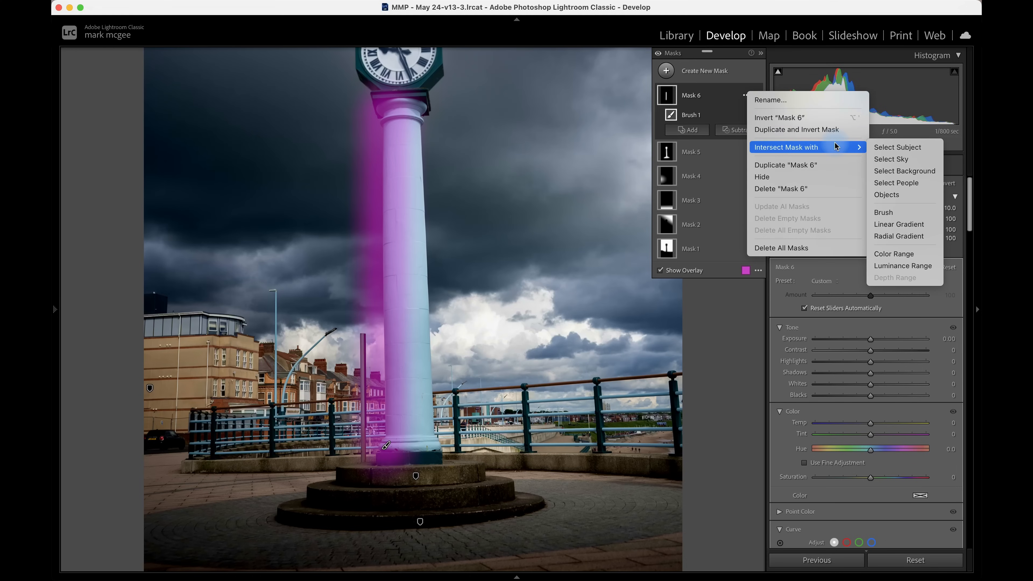
left_click(897, 147)
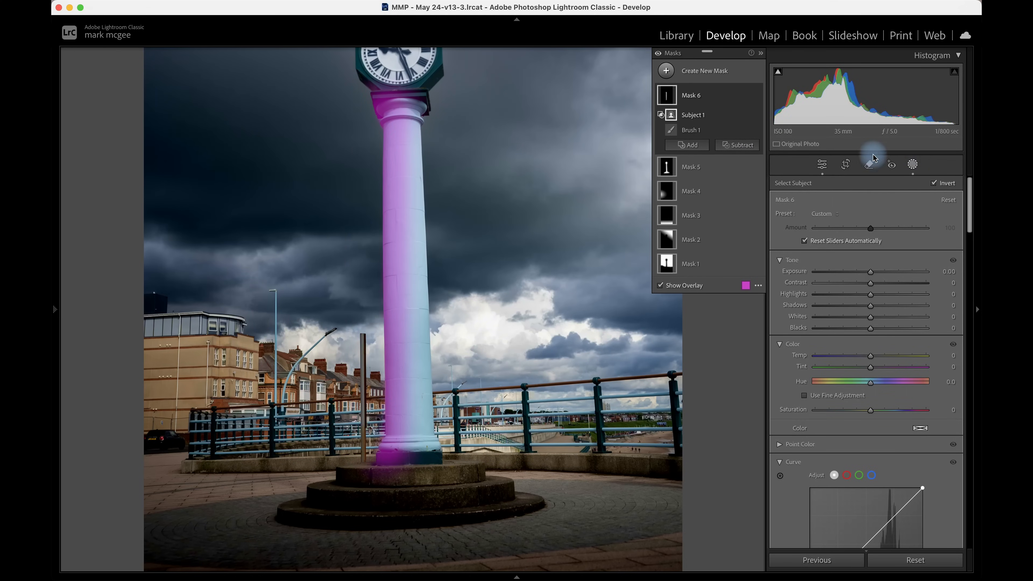
left_click_drag(871, 273, 856, 280)
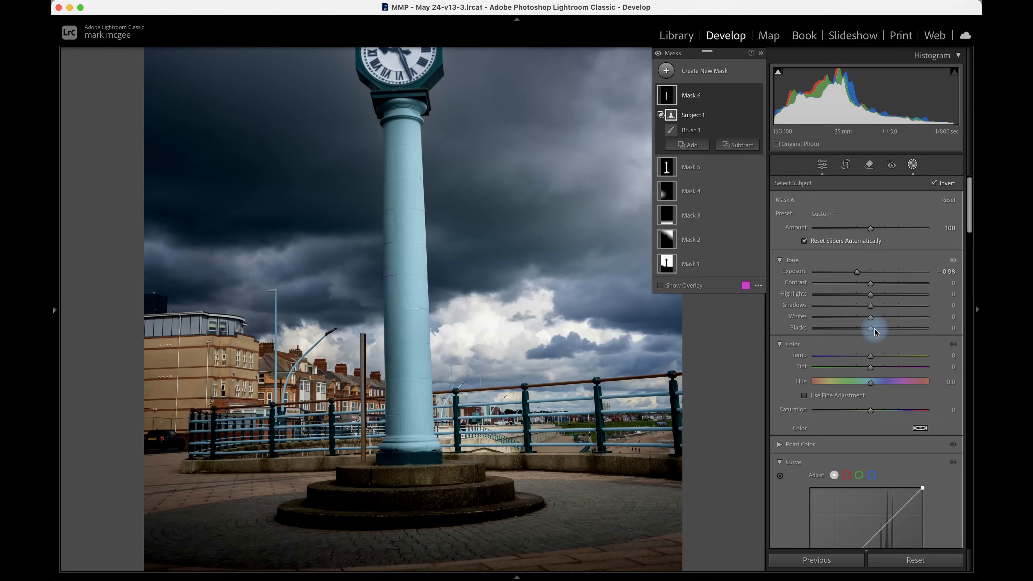
left_click_drag(875, 331, 859, 327)
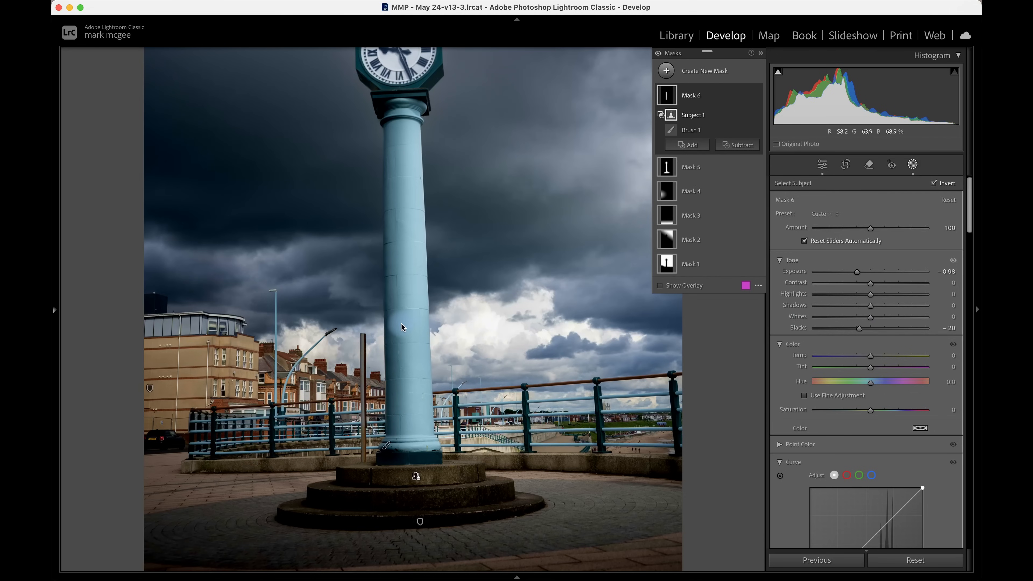
Finish masking and open the edited clock tower photo in Adobe Photoshop 2024.
key("super+minus")
key("shift+w")
right_click(533, 298)
mouse_move(576, 313)
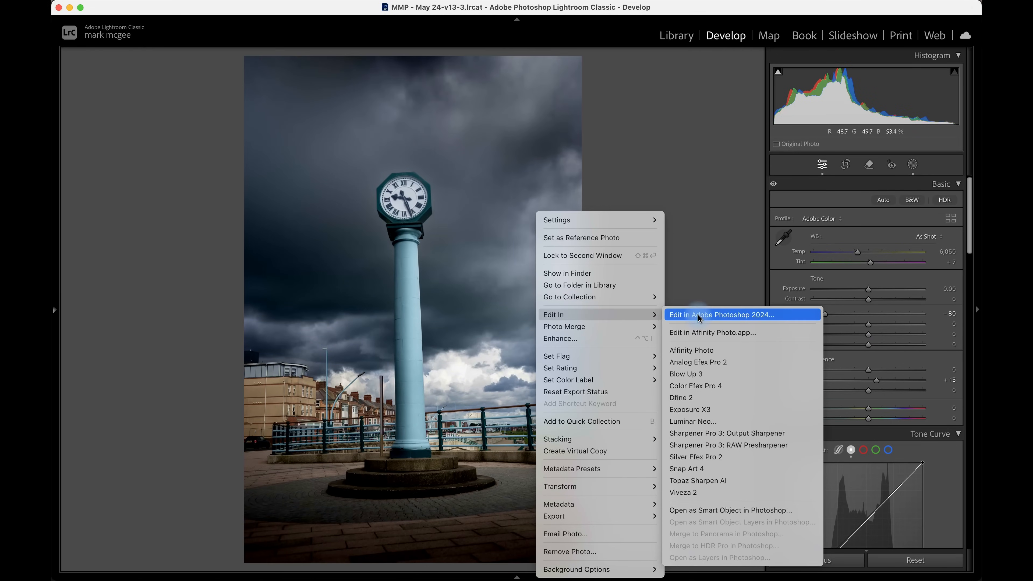
left_click(717, 316)
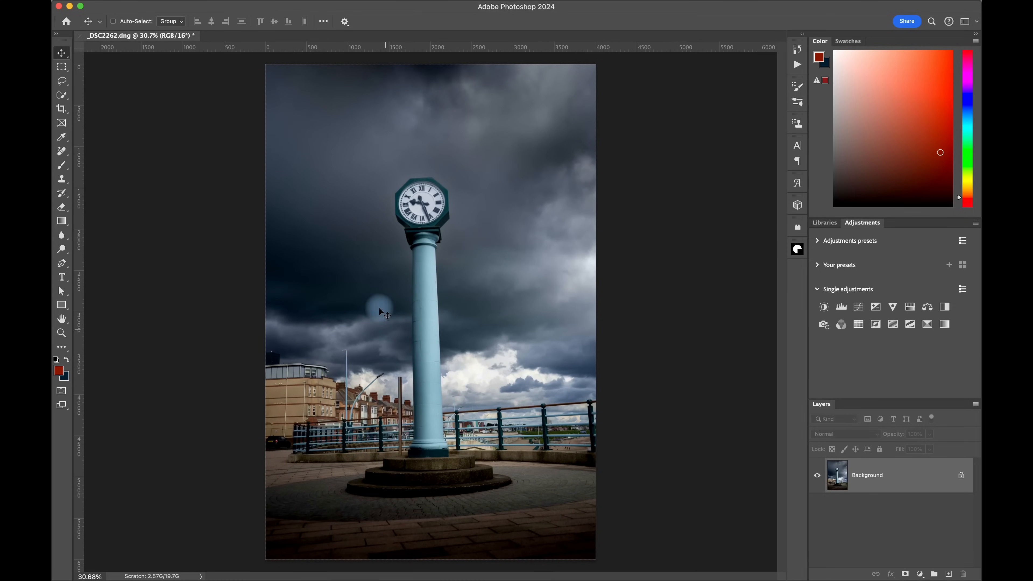
Set the Crop tool to Content-Aware Fill, rotate the clock tower photo's crop slightly and adjust its upper and left edges.
left_click(62, 109)
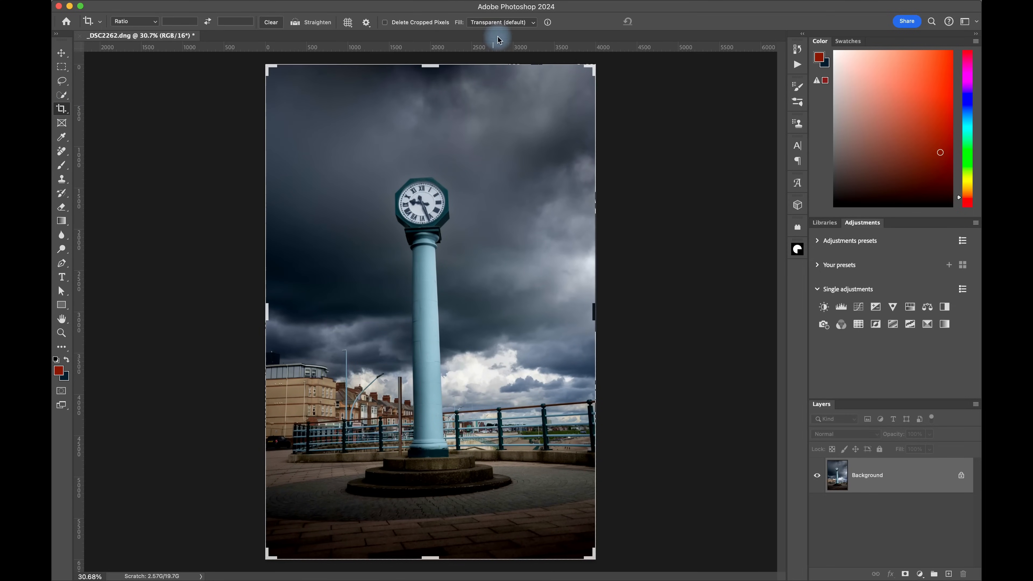
left_click(496, 22)
left_click(496, 46)
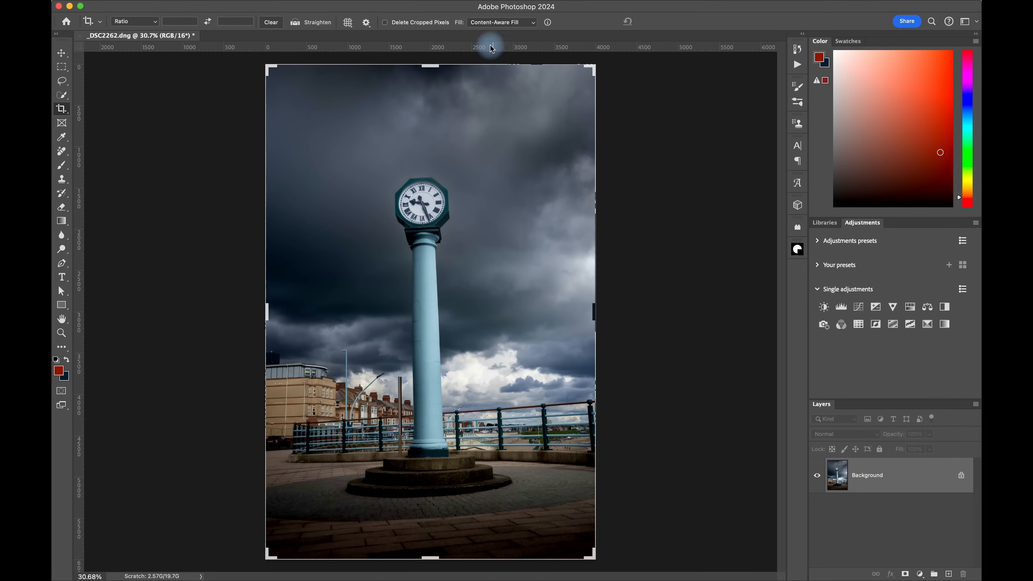
left_click_drag(608, 57, 616, 62)
left_click_drag(424, 67, 426, 71)
left_click_drag(266, 312, 263, 312)
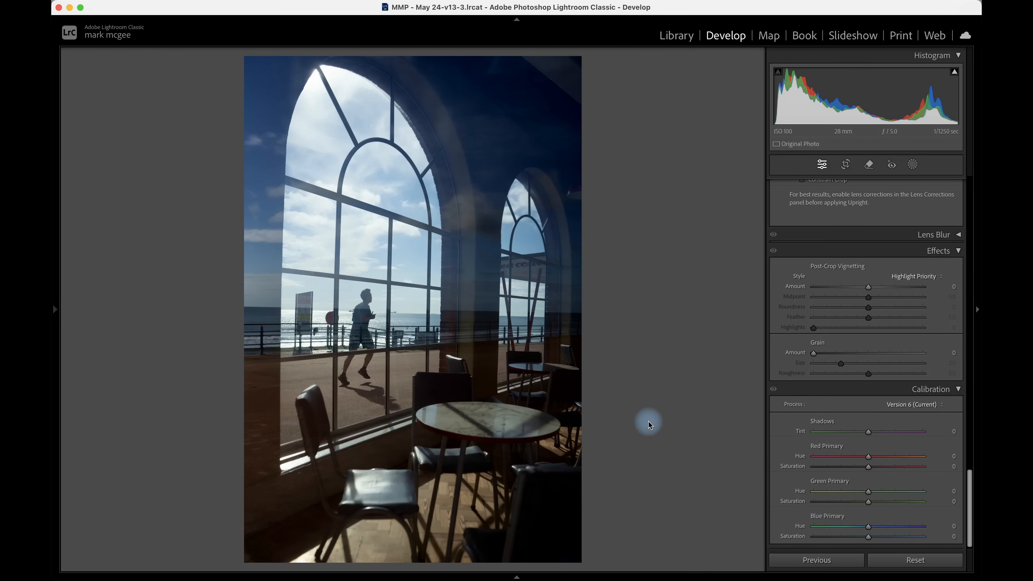
left_click(390, 393)
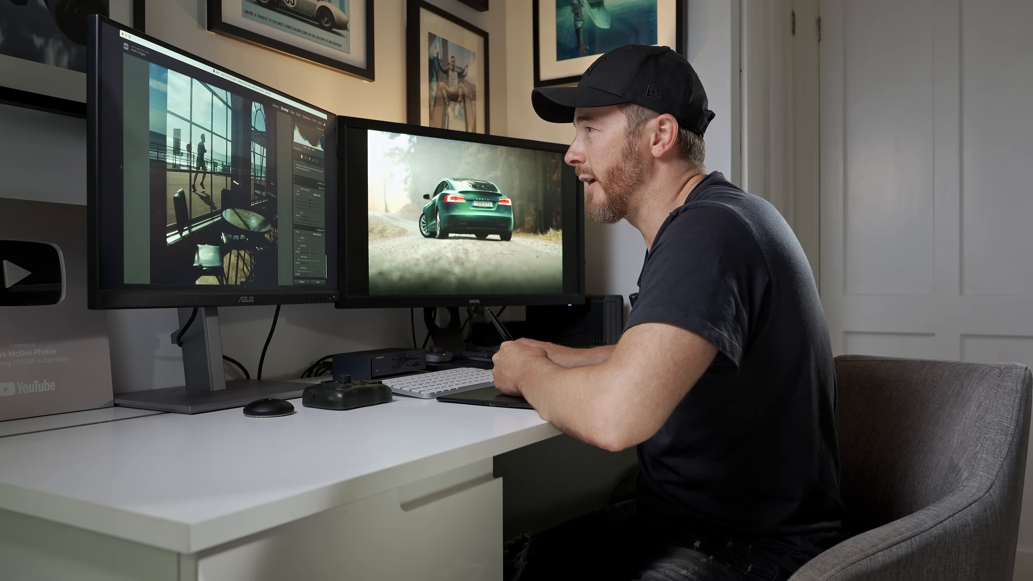
left_click(254, 220)
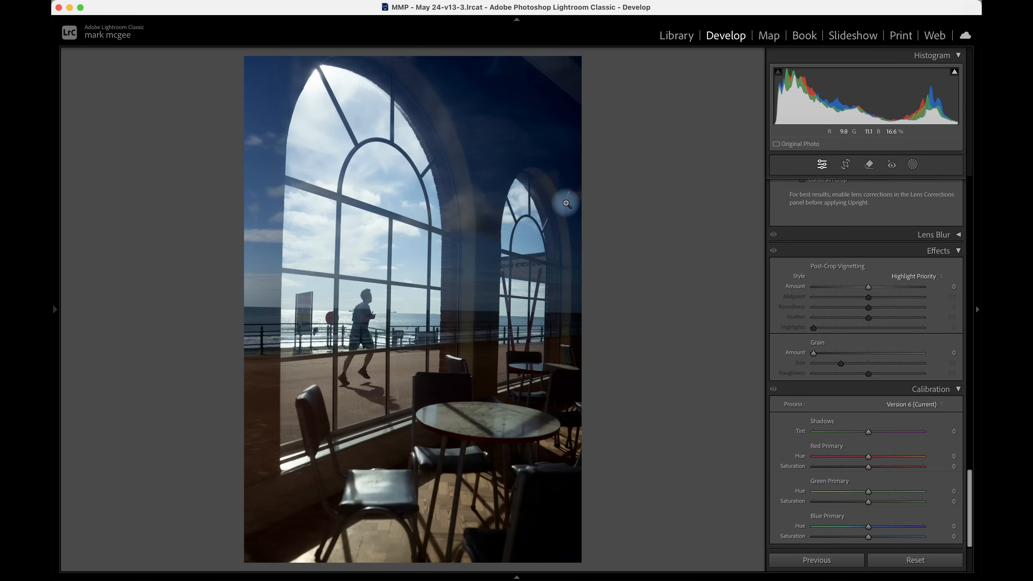
Crop the café window photo tighter at the top with a custom aspect and rotate it slightly counterclockwise to straighten it.
scroll(842, 341, "up", 10)
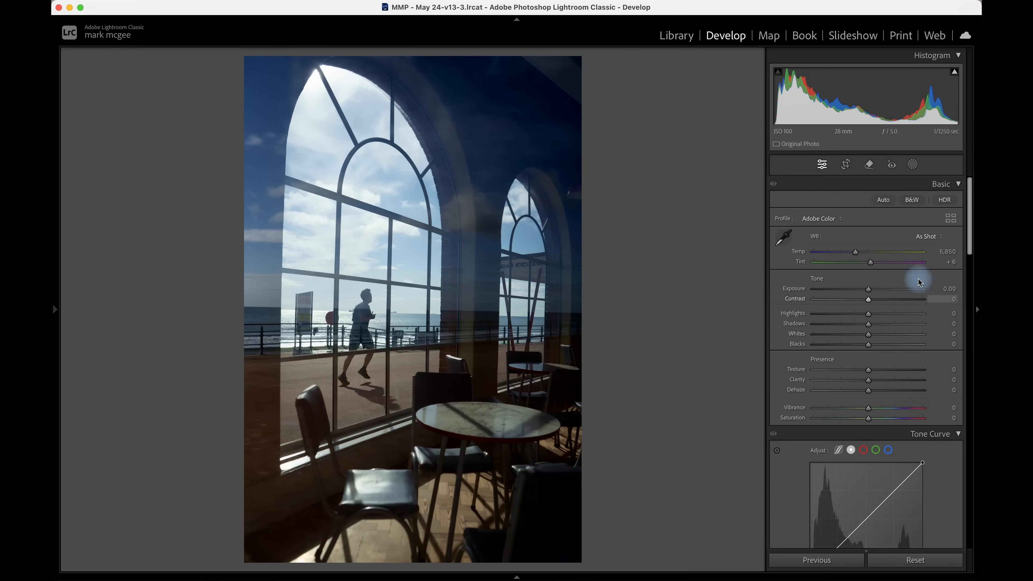
left_click(845, 164)
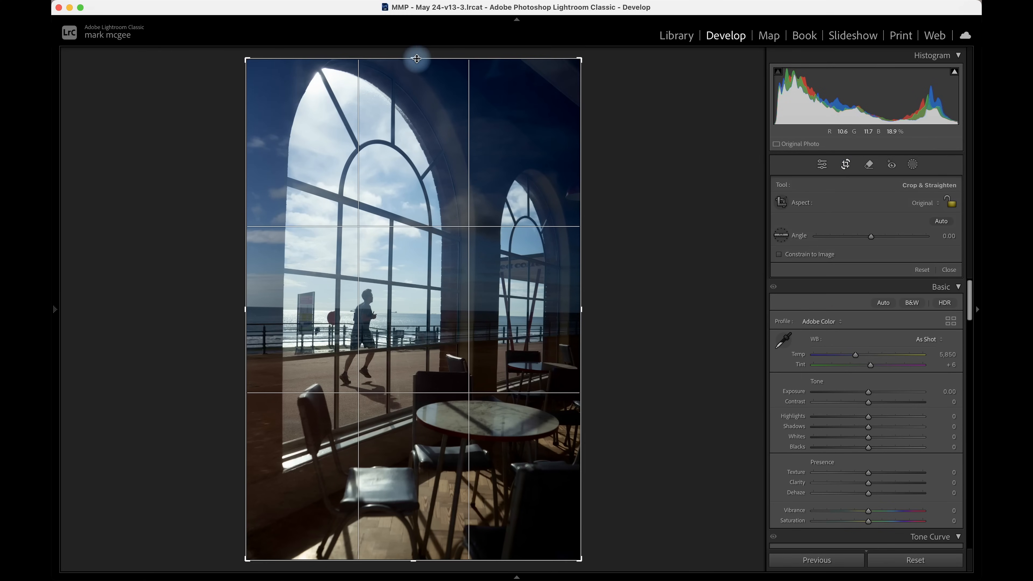
left_click_drag(414, 58, 414, 80)
left_click_drag(592, 73, 579, 94)
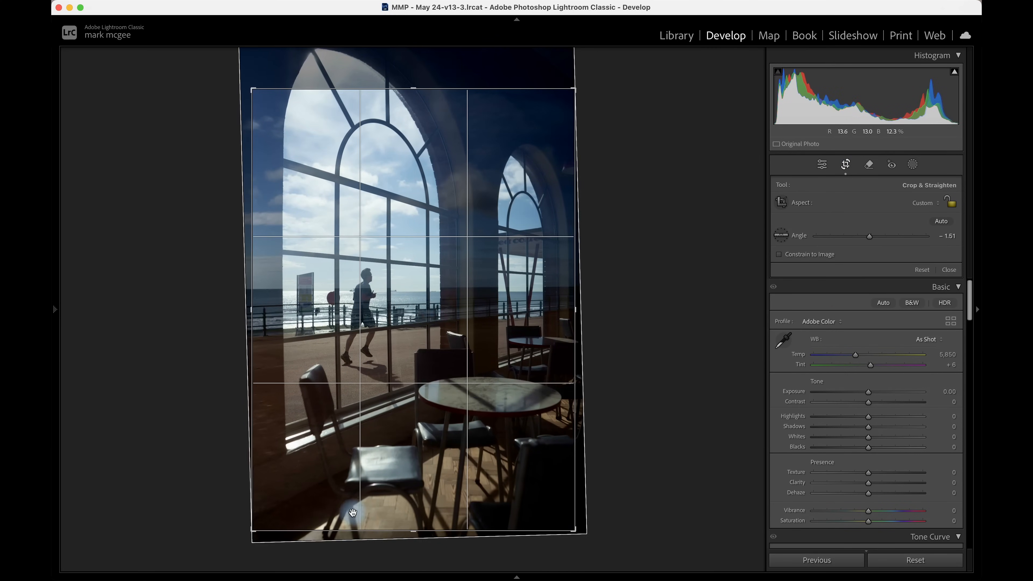
left_click_drag(255, 530, 250, 537)
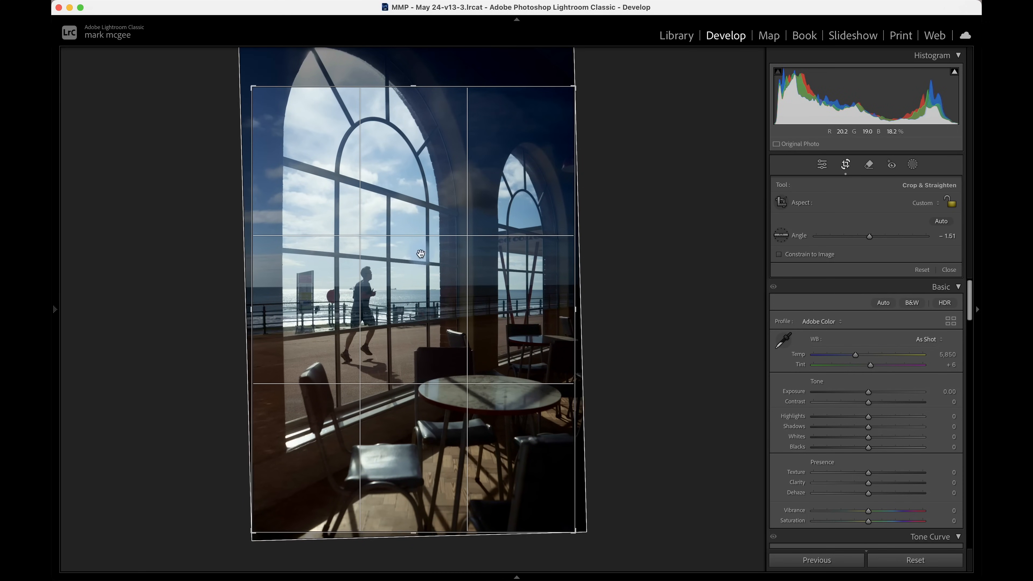
left_click_drag(574, 86, 580, 84)
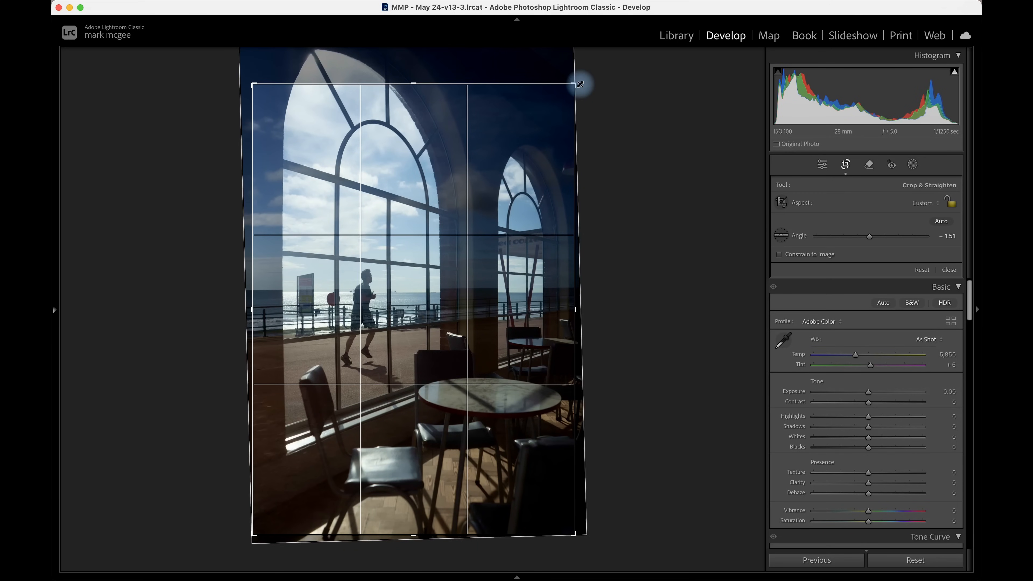
key("Return")
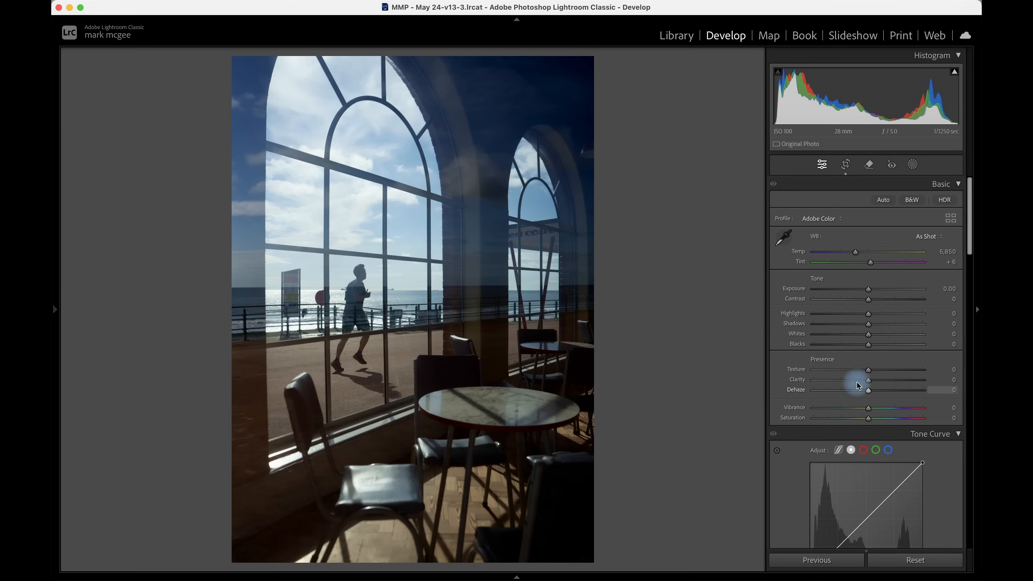
Set the café photo's dehaze to +8 and move the tone curve's black point to input 15, output 0.
scroll(872, 353, "down", 2)
left_click_drag(868, 342, 873, 344)
scroll(841, 364, "down", 3)
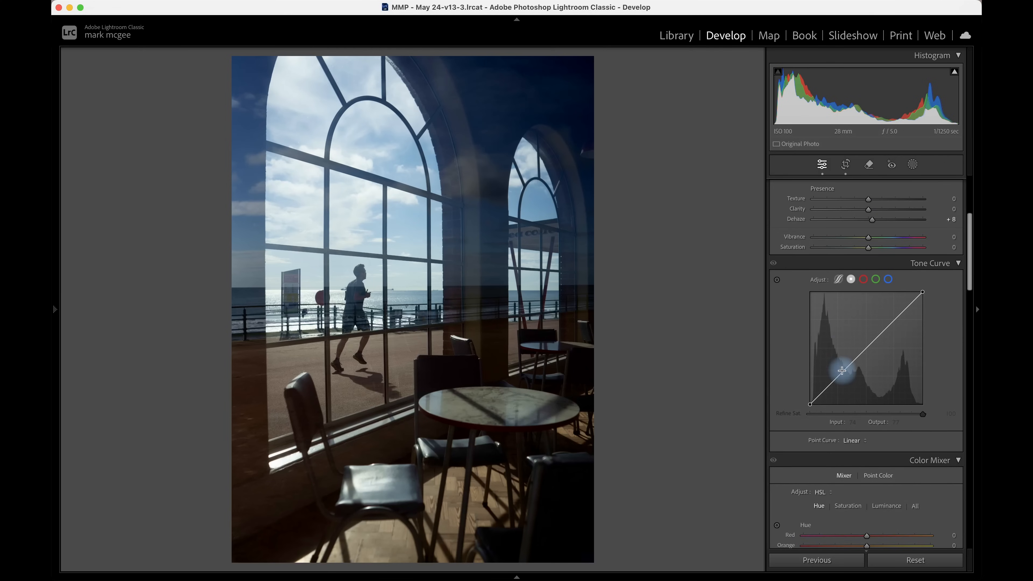
left_click_drag(803, 405, 815, 482)
In the HSL mixer, set saturation orange, yellow and aqua +70, green −90, blue −34, purple and magenta −84, and blue hue −28.
scroll(879, 392, "down", 5)
left_click(853, 374)
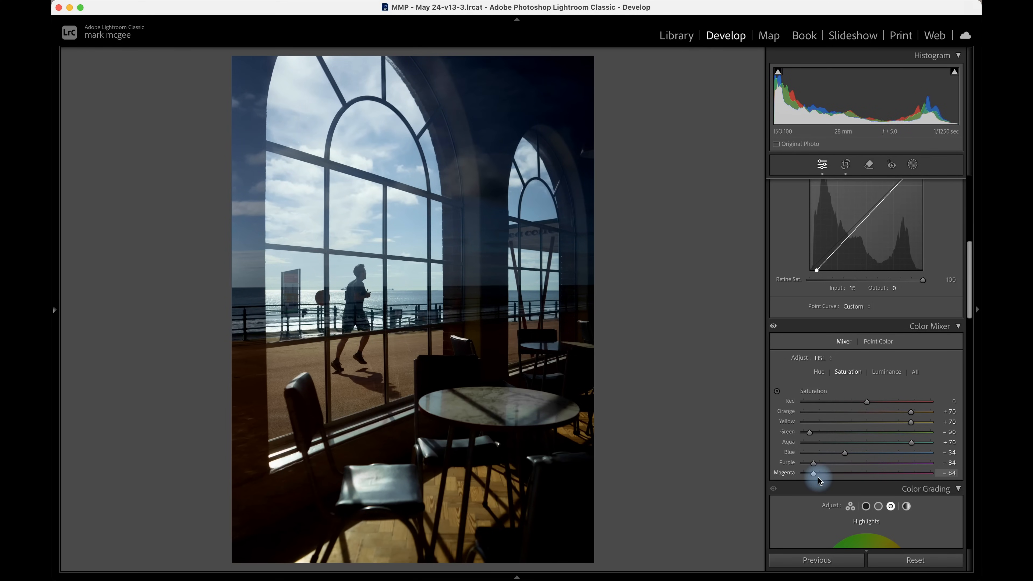
left_click(819, 372)
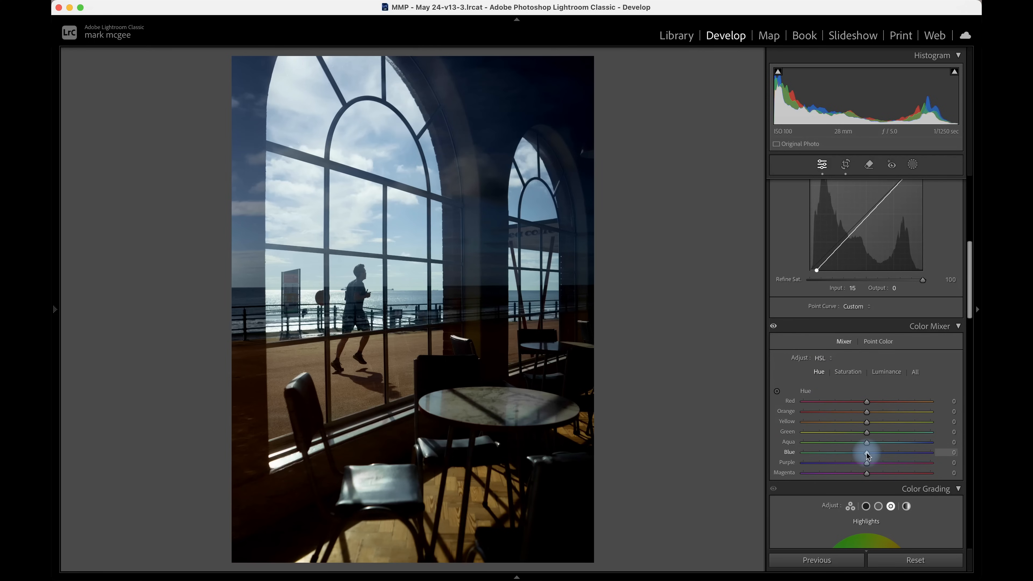
left_click_drag(868, 455, 850, 453)
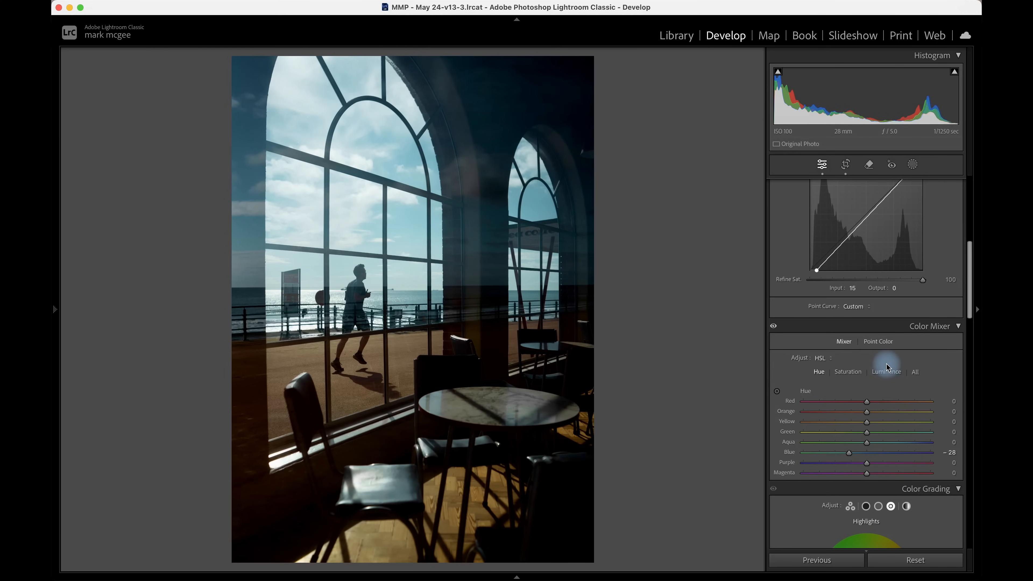
Color grade the shadows red with hue 359 and saturation 21, and the highlights green with hue 109 and saturation 21.
scroll(887, 368, "down", 3)
scroll(887, 367, "down", 3)
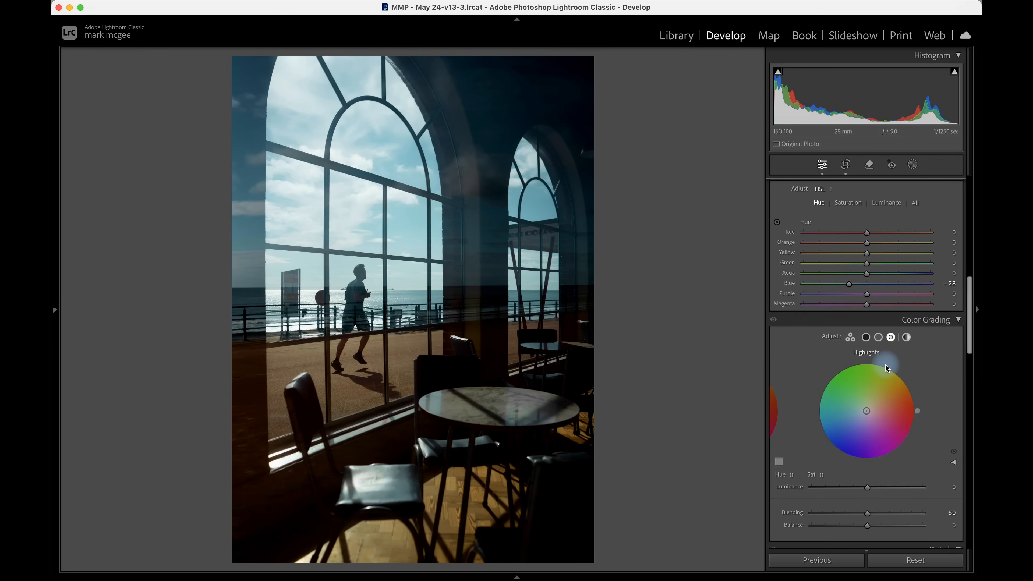
left_click(867, 330)
left_click_drag(867, 404, 877, 404)
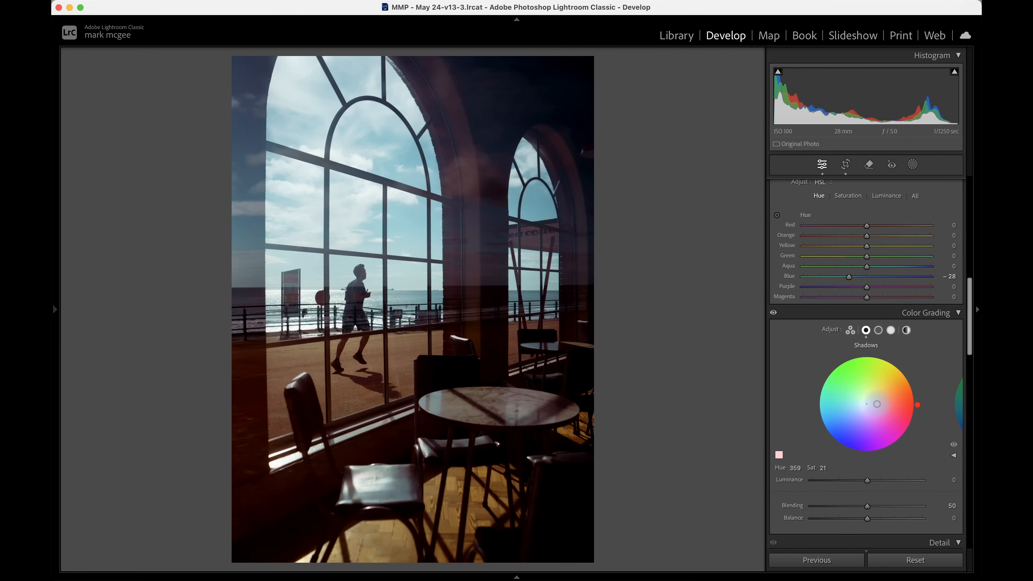
left_click(891, 330)
left_click_drag(867, 403, 862, 394)
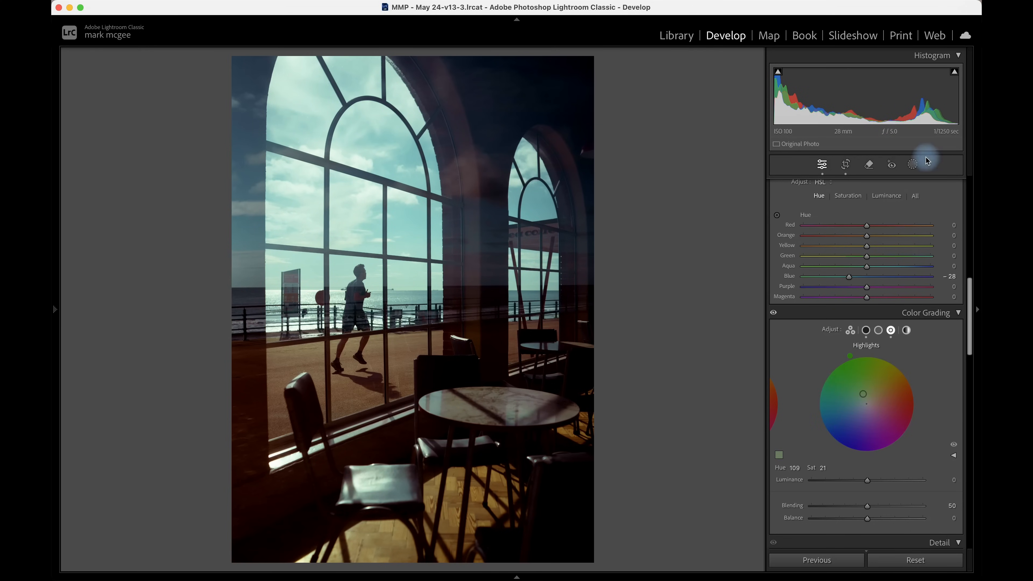
Add a linear gradient mask over the café floor and furniture, with shadows 21, blacks −20, temp 26 and tint 20.
left_click(913, 164)
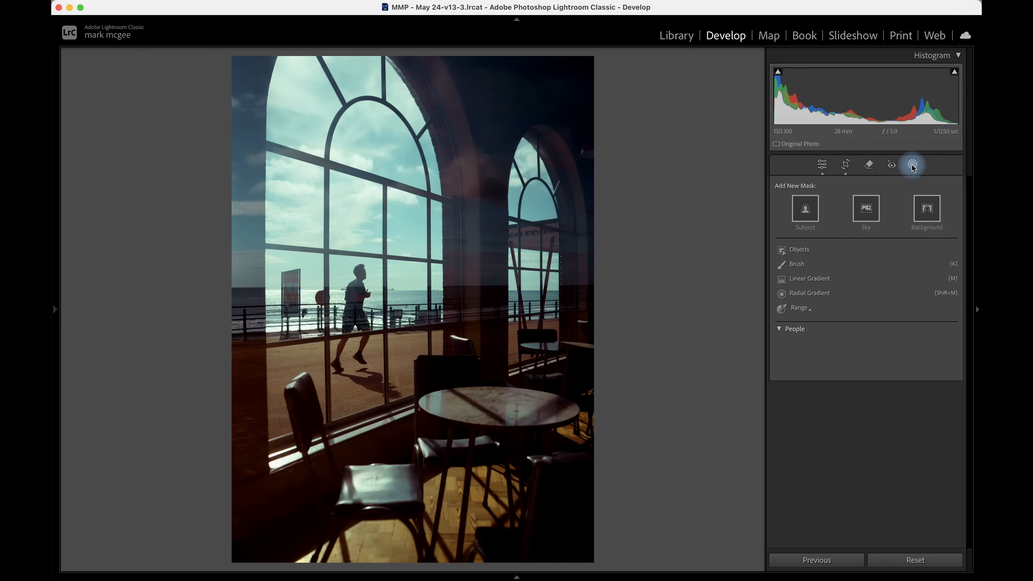
left_click(796, 279)
left_click_drag(461, 339, 458, 290)
mouse_move(871, 357)
left_mouse_down()
mouse_move(885, 357)
mouse_move(881, 369)
left_mouse_up()
left_click_drag(871, 309, 860, 329)
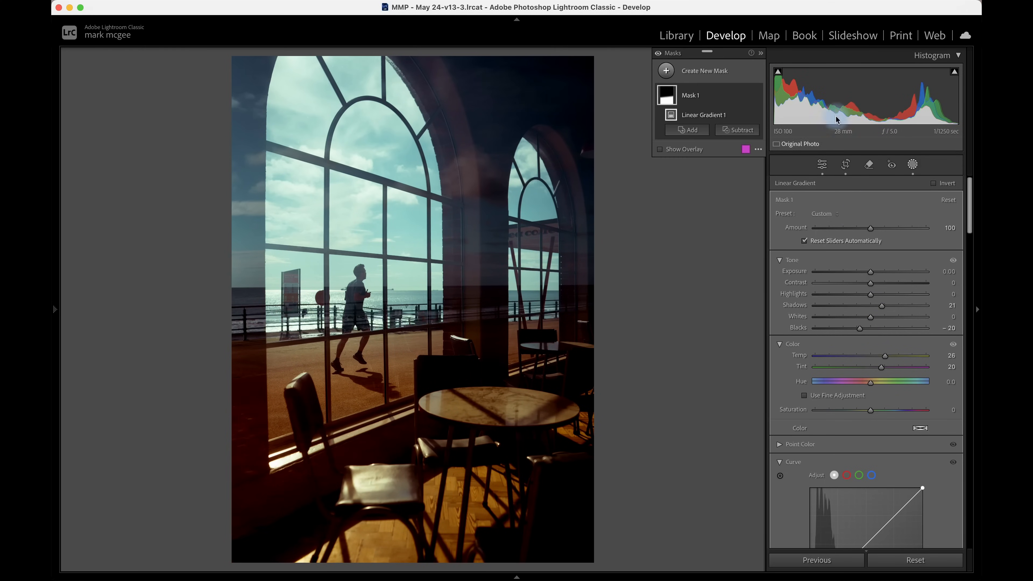
Add a second linear gradient mask from the photo's upper right corner toward its centre and lower its blacks.
left_click(666, 71)
left_click(717, 180)
left_click_drag(593, 59, 446, 268)
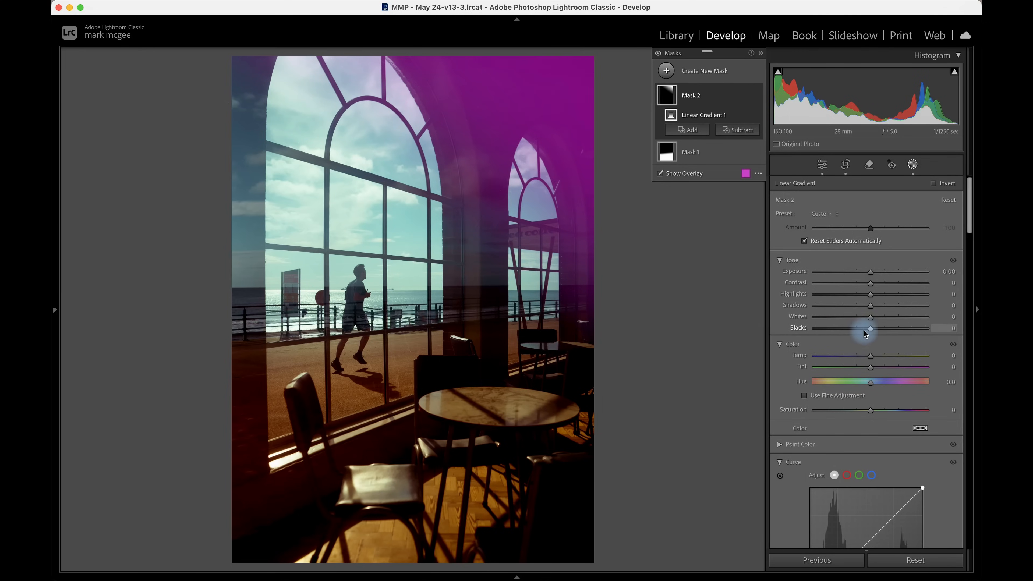
left_click_drag(871, 328, 860, 330)
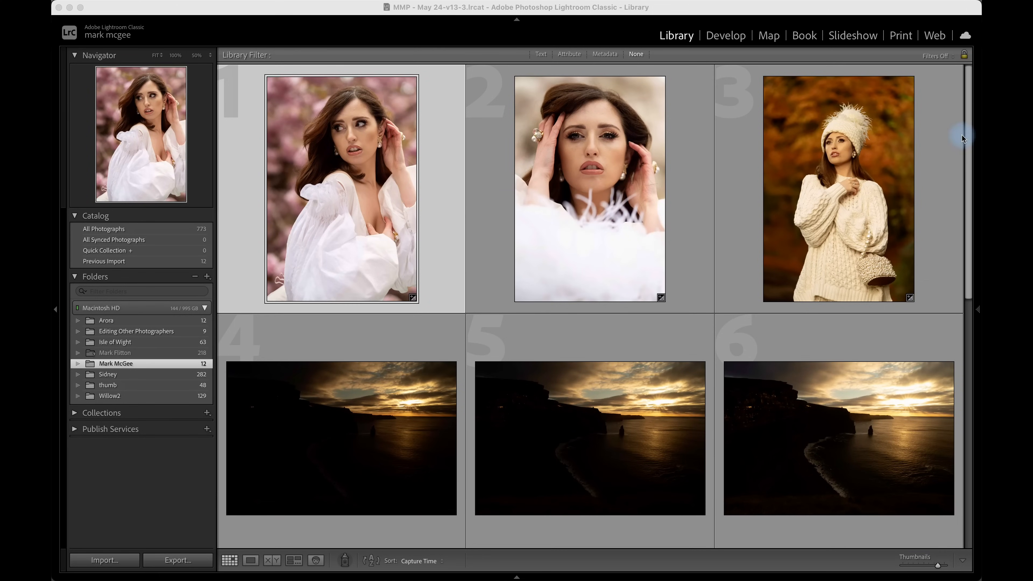
Open the first portrait, the woman in white against pink blossom, in the Develop module and examine her face up close.
left_click(969, 127)
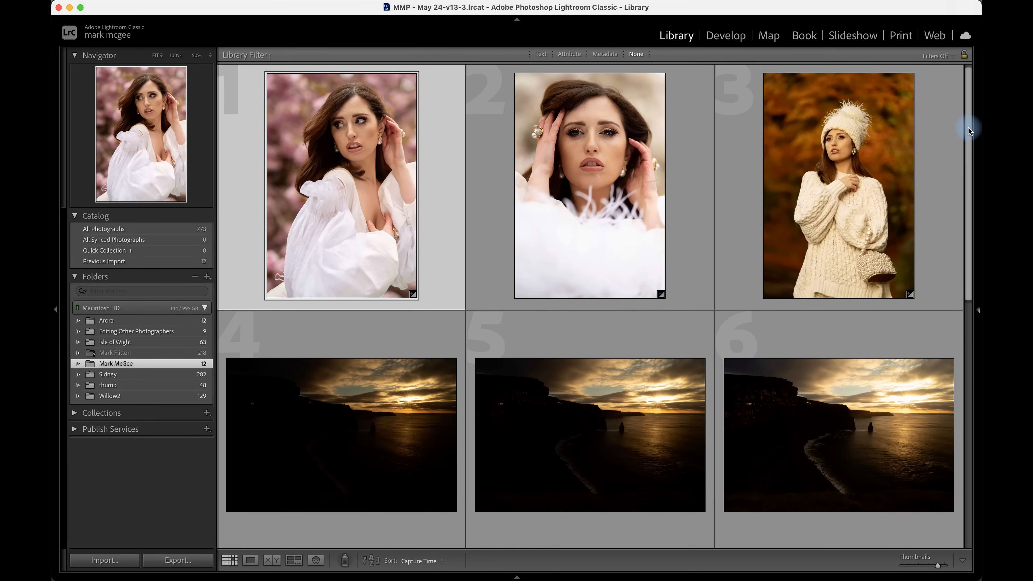
left_click_drag(968, 129, 979, 400)
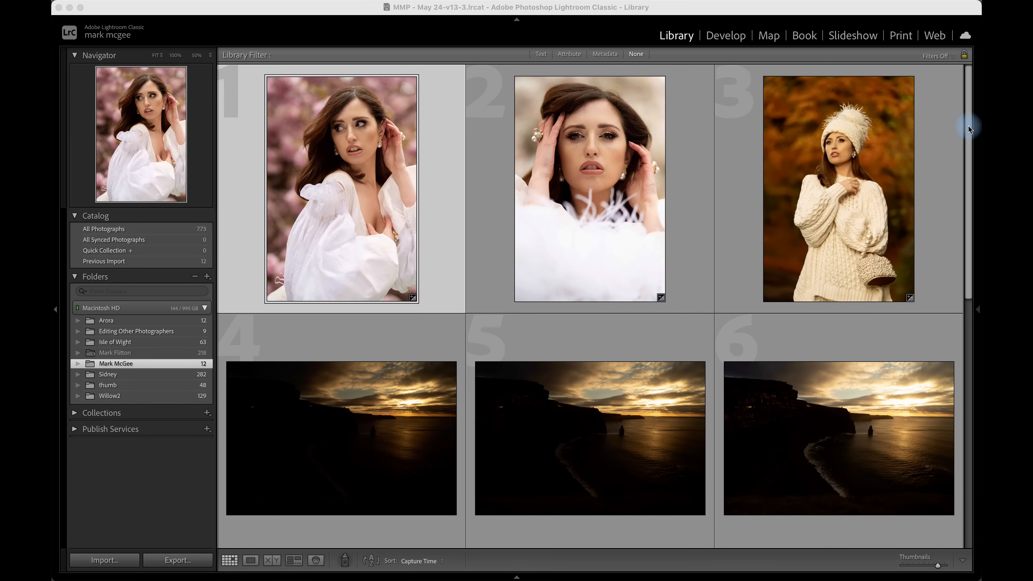
left_click_drag(970, 129, 980, 420)
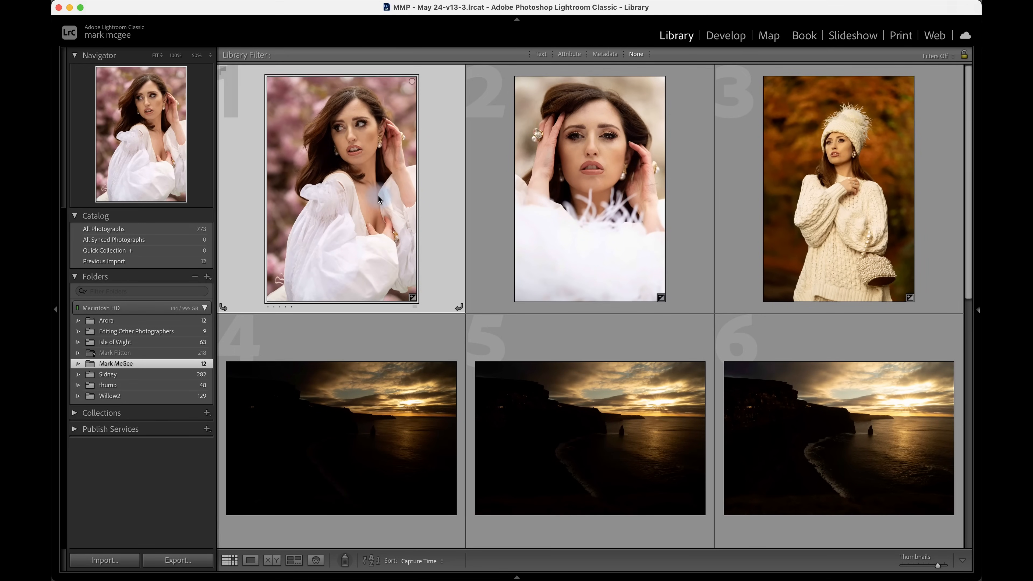
left_click(734, 49)
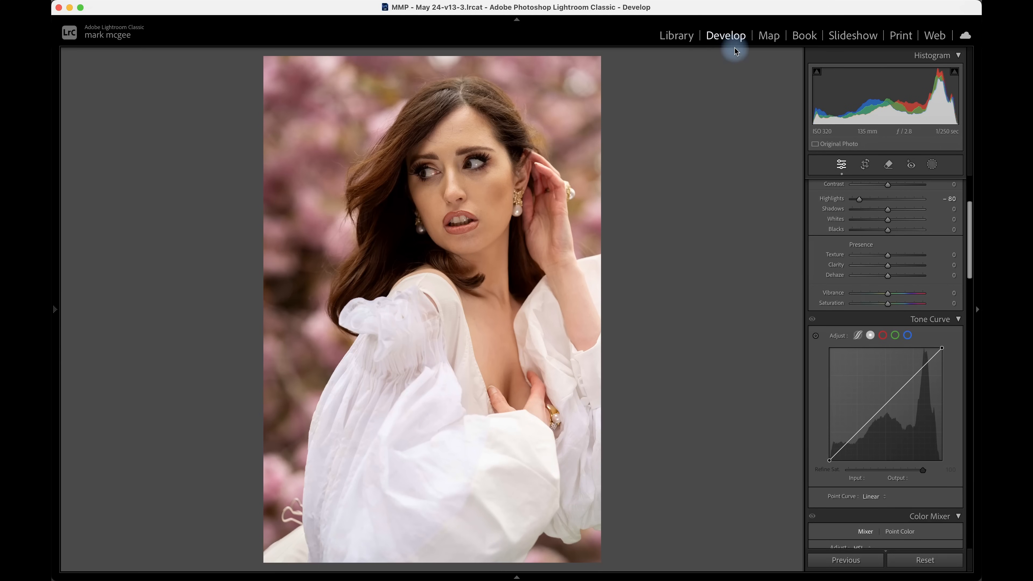
left_click(489, 312)
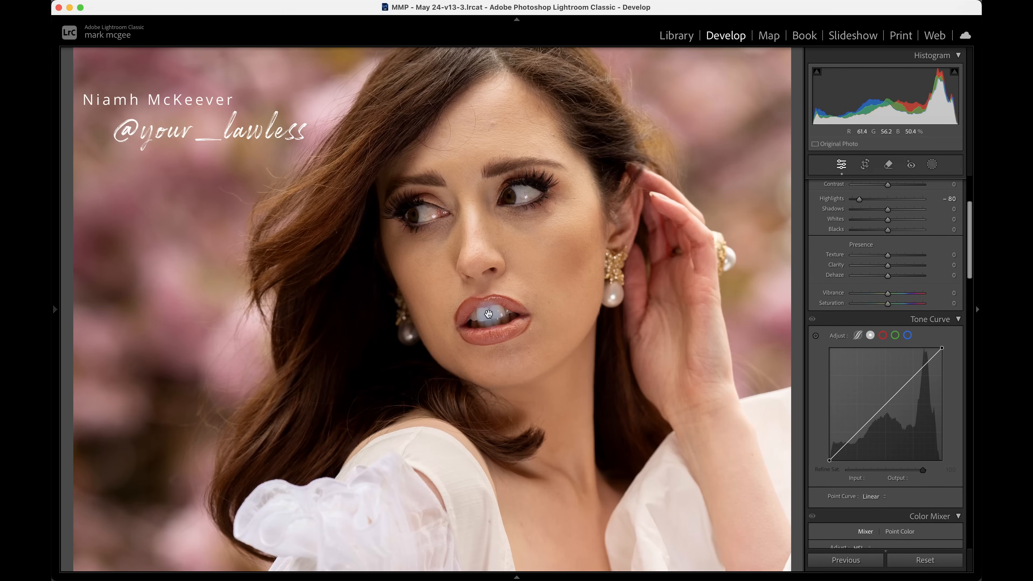
scroll(489, 314, "up", 1)
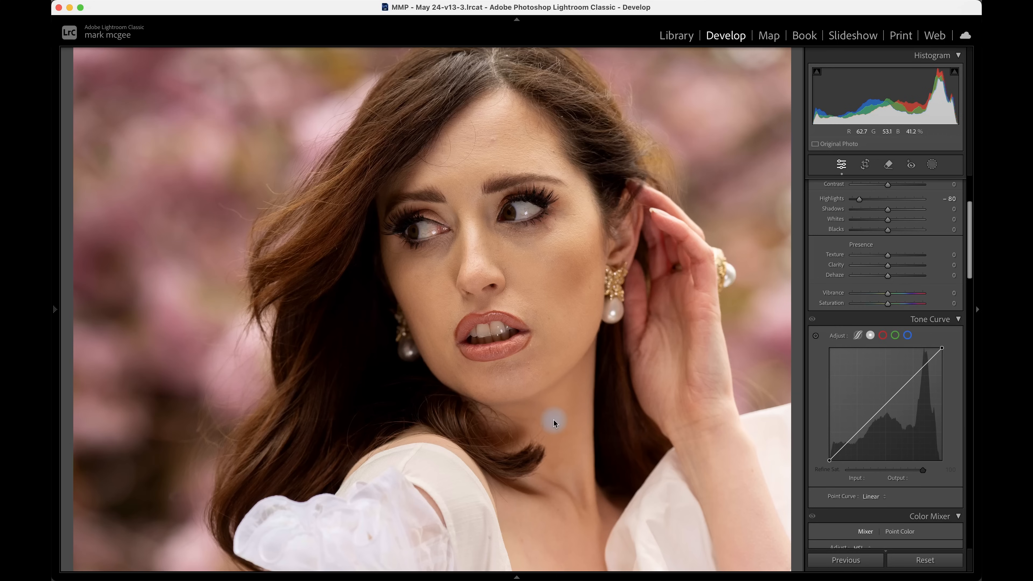
scroll(554, 423, "down", 2)
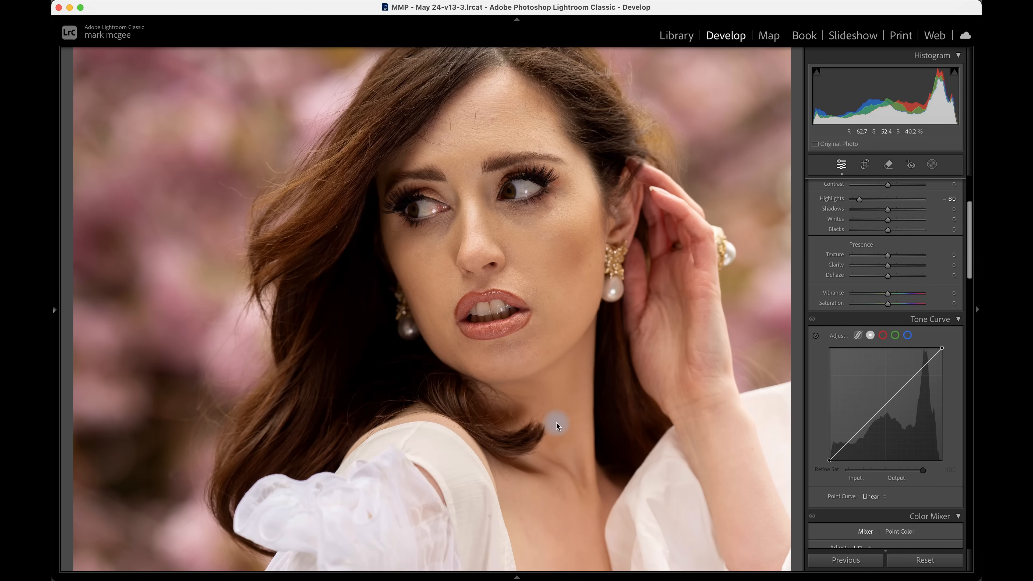
left_click(555, 423)
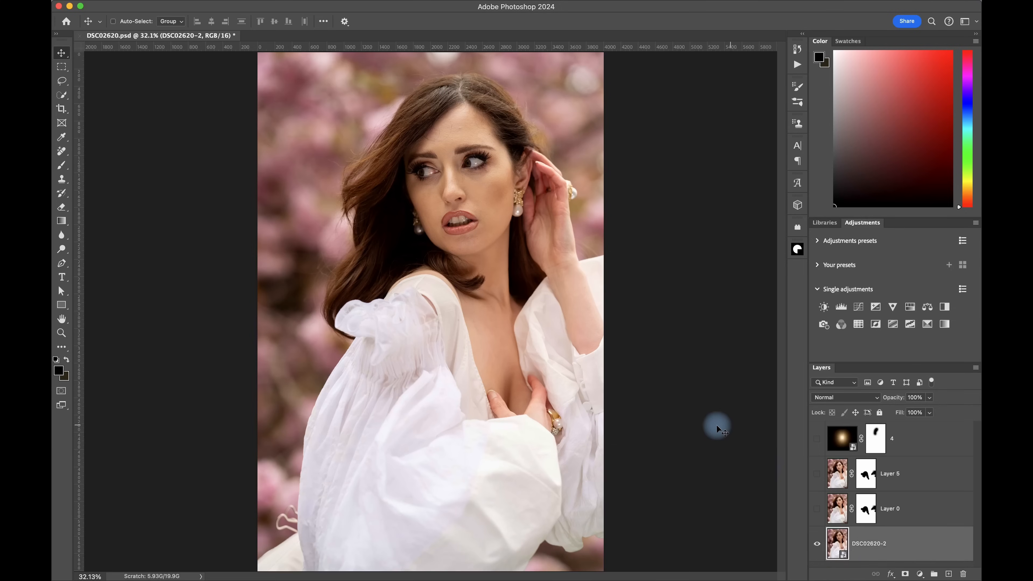
In DSC02620.psd in Photoshop, compare the portrait with and without Layer 0's face retouching, leaving the layer visible.
scroll(653, 452, "up", 5)
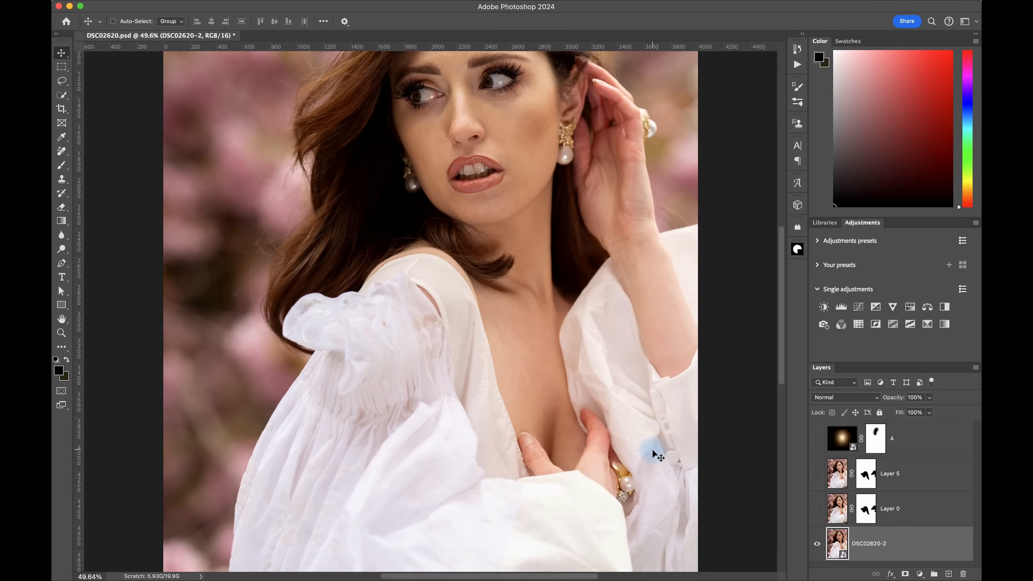
scroll(652, 456, "up", 3)
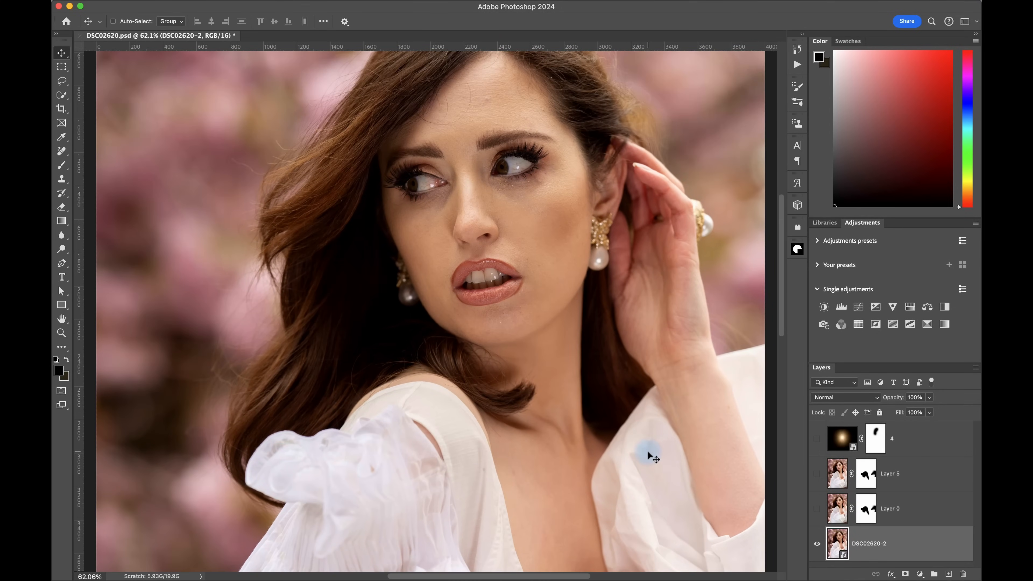
scroll(651, 456, "up", 2)
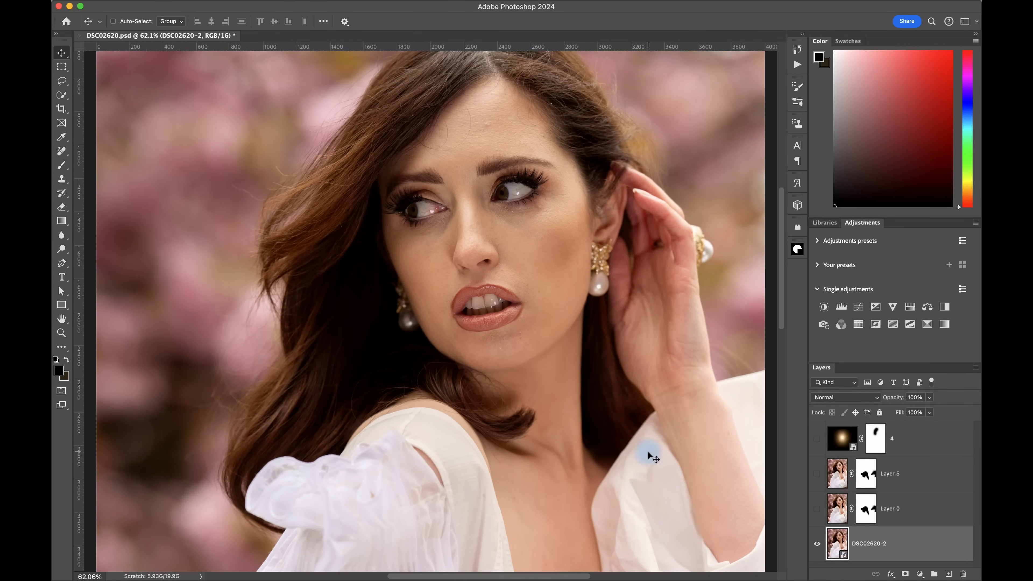
scroll(653, 455, "up", 1)
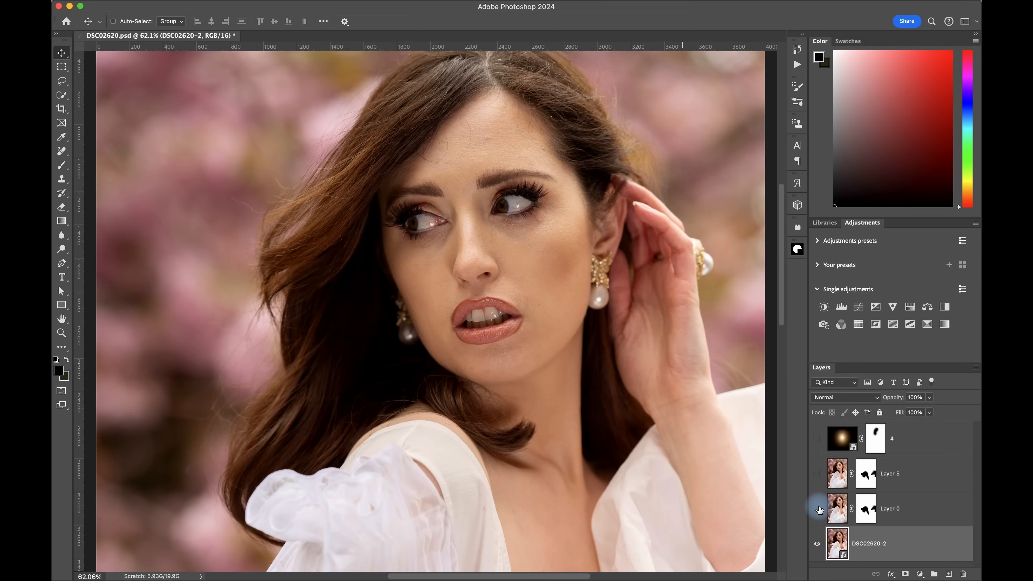
left_click(818, 509)
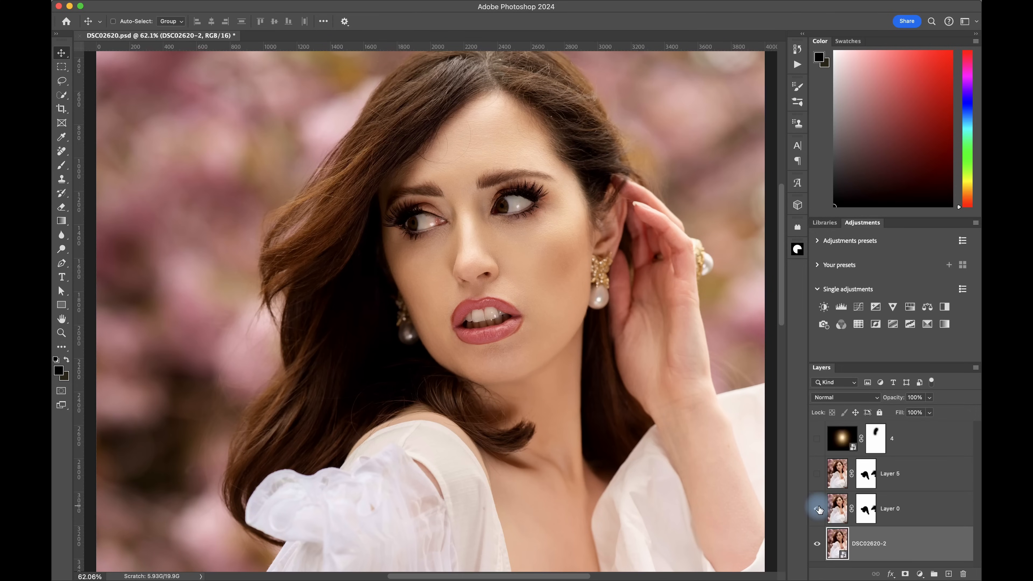
left_click(817, 508)
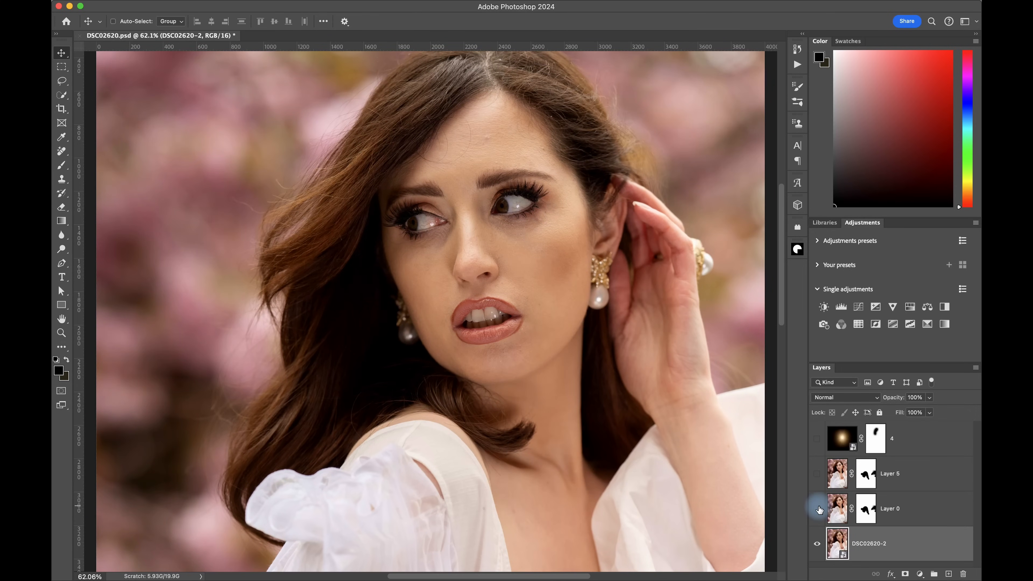
left_click(818, 509)
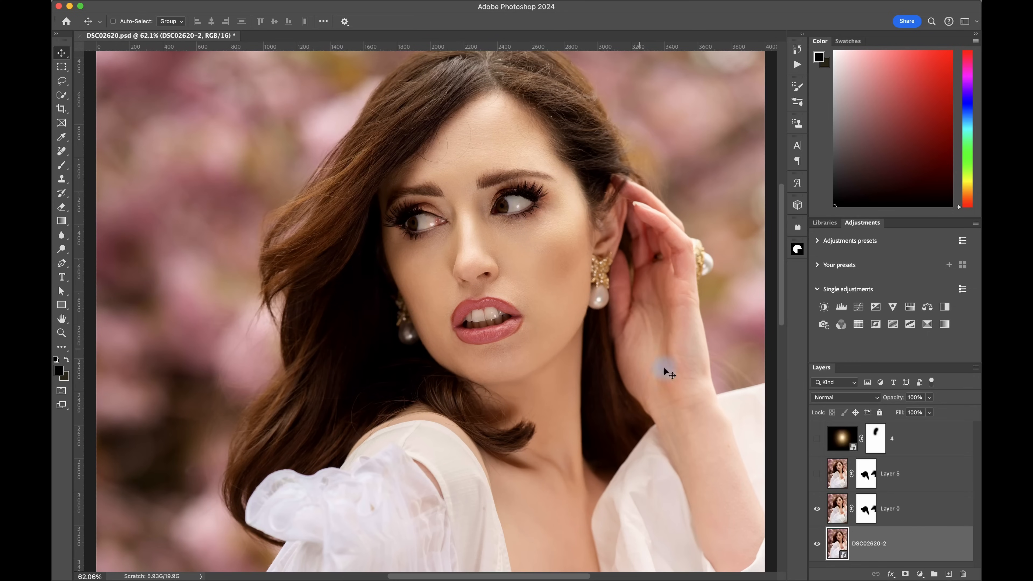
left_click(817, 509)
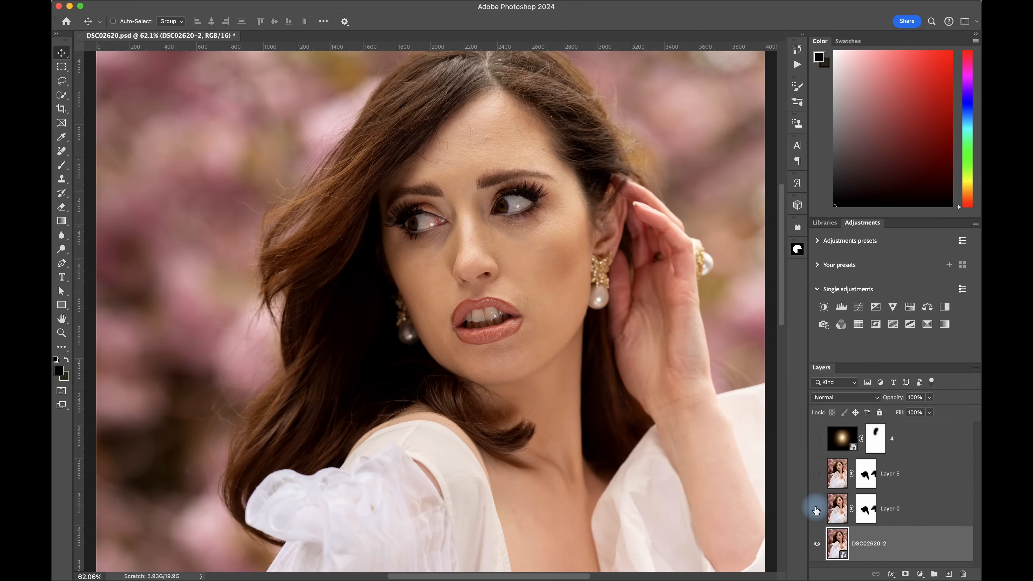
left_click(817, 509)
left_click(817, 509)
left_click(816, 509)
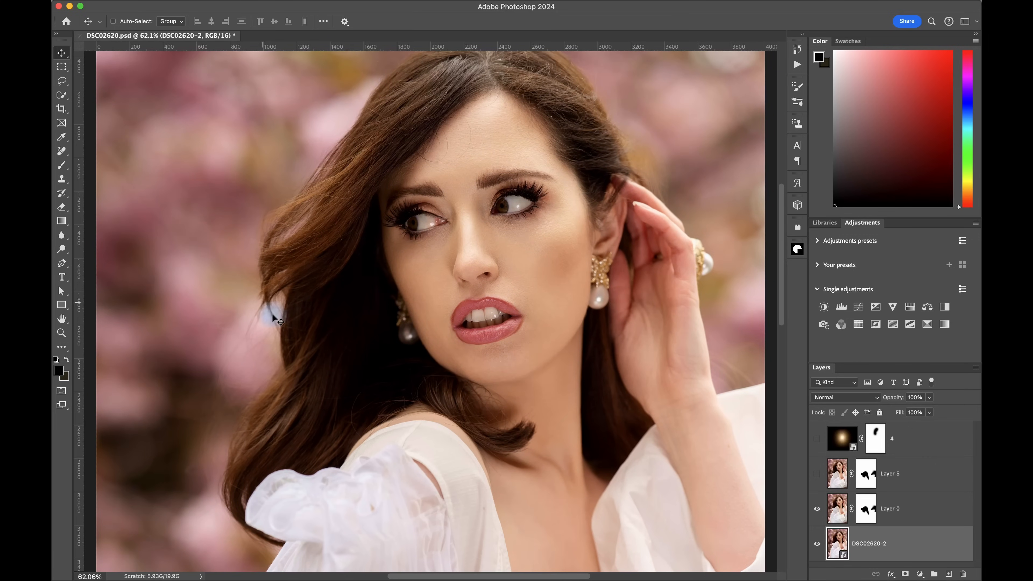
left_click(817, 509)
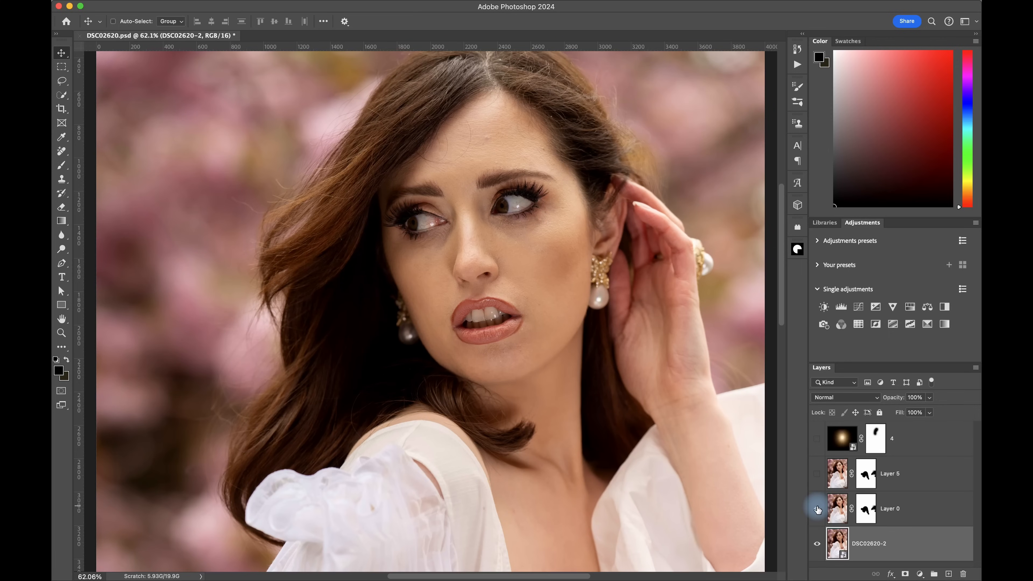
left_click(818, 509)
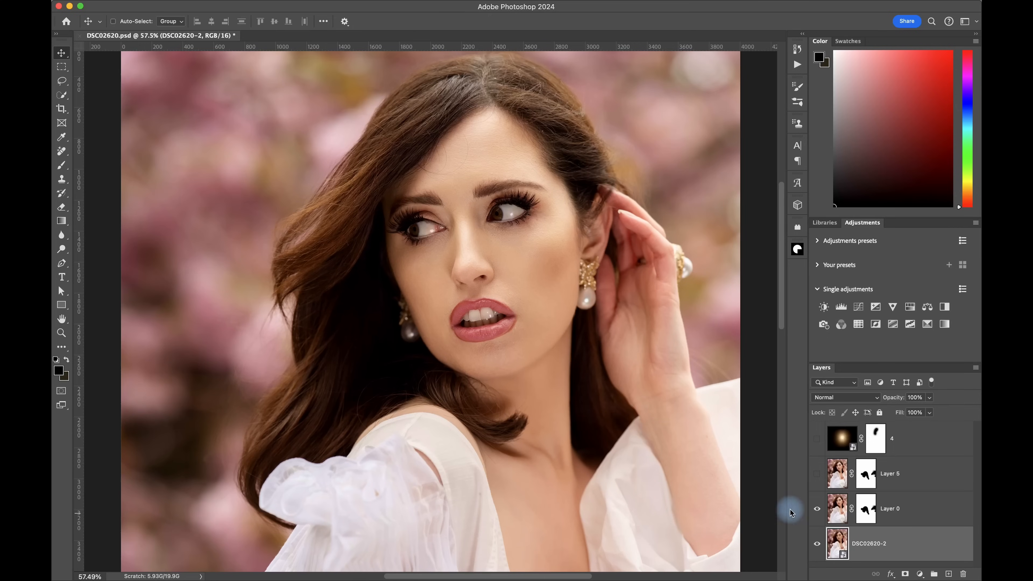
Show Layer 5 and compare the portrait with and without its effect, leaving the layer visible.
left_click(816, 476)
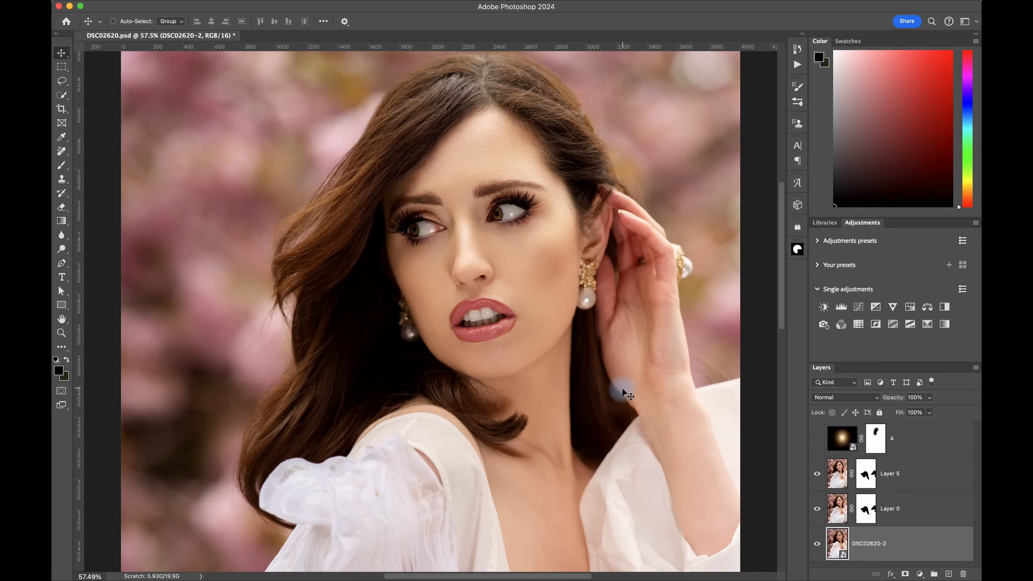
scroll(624, 394, "down", 1)
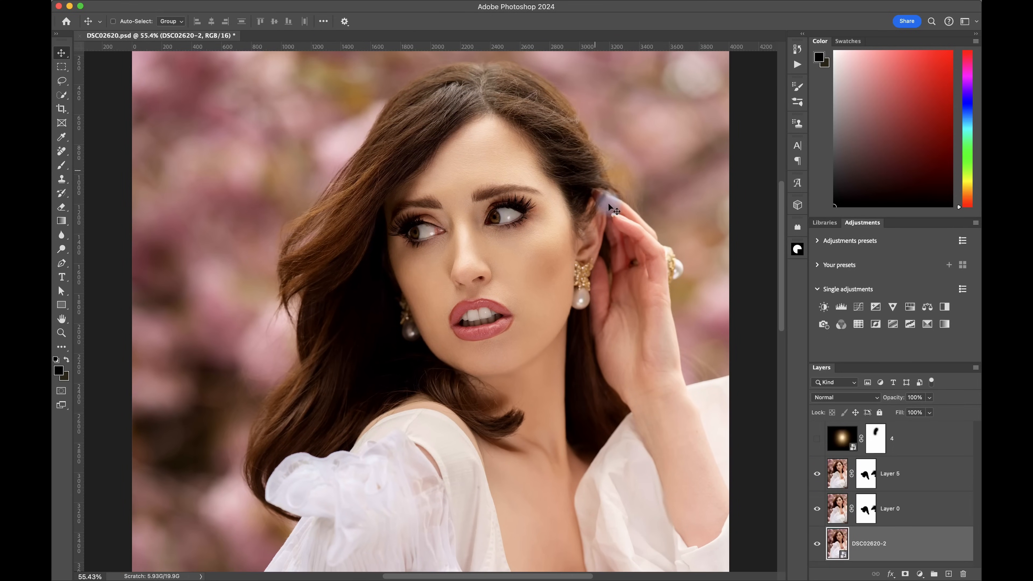
left_click(816, 474)
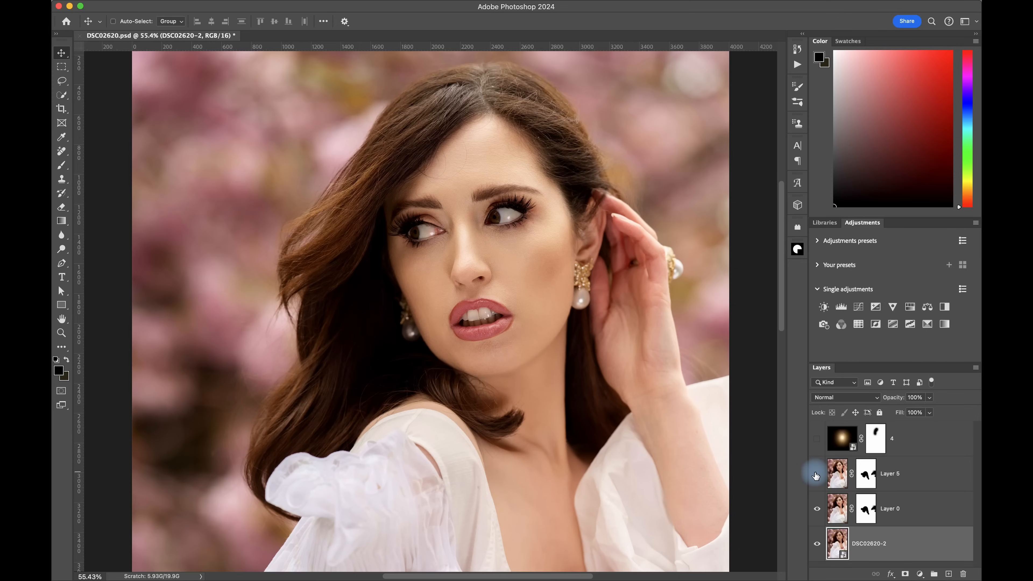
left_click(816, 474)
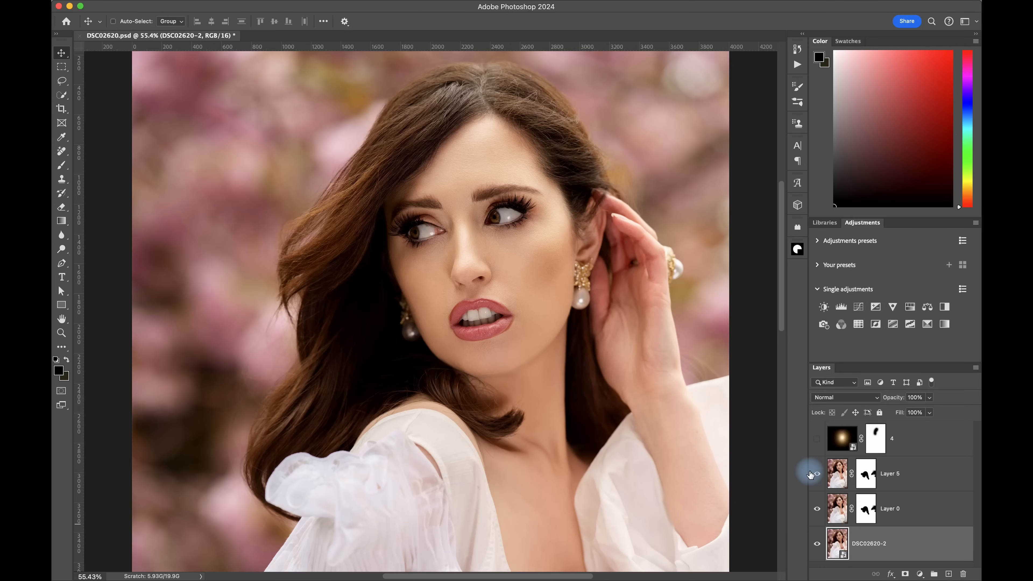
left_click(820, 474)
left_click(819, 474)
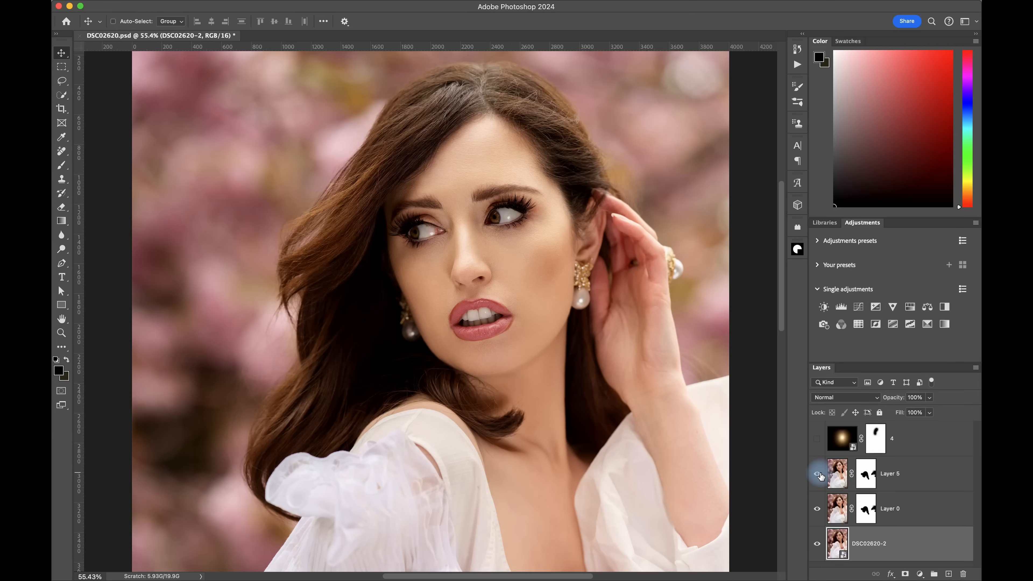
left_click(819, 475)
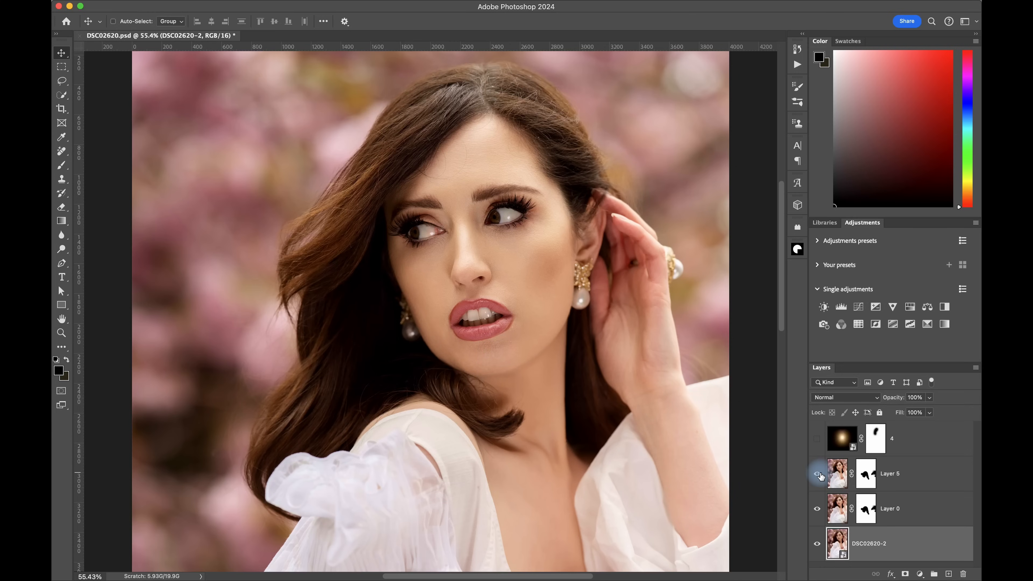
left_click(820, 475)
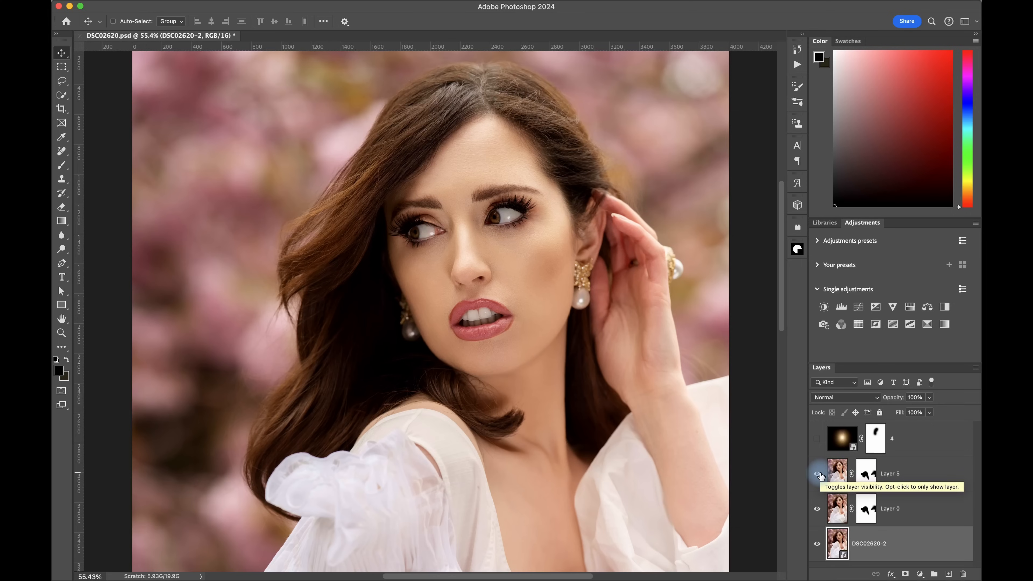
Show layer 4 to add the warm glow over the upper left of the portrait.
scroll(607, 410, "down", 3)
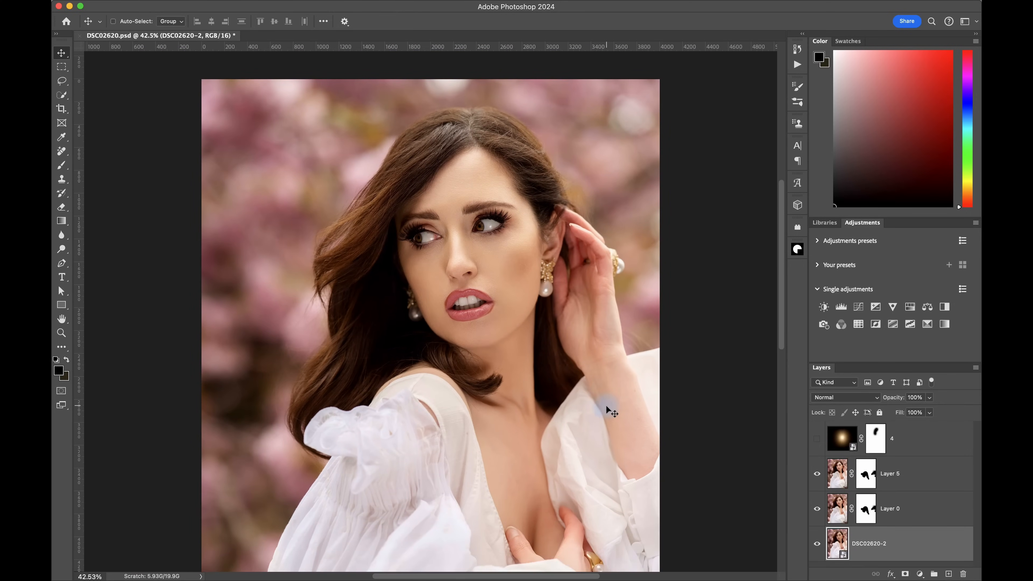
scroll(606, 410, "down", 2)
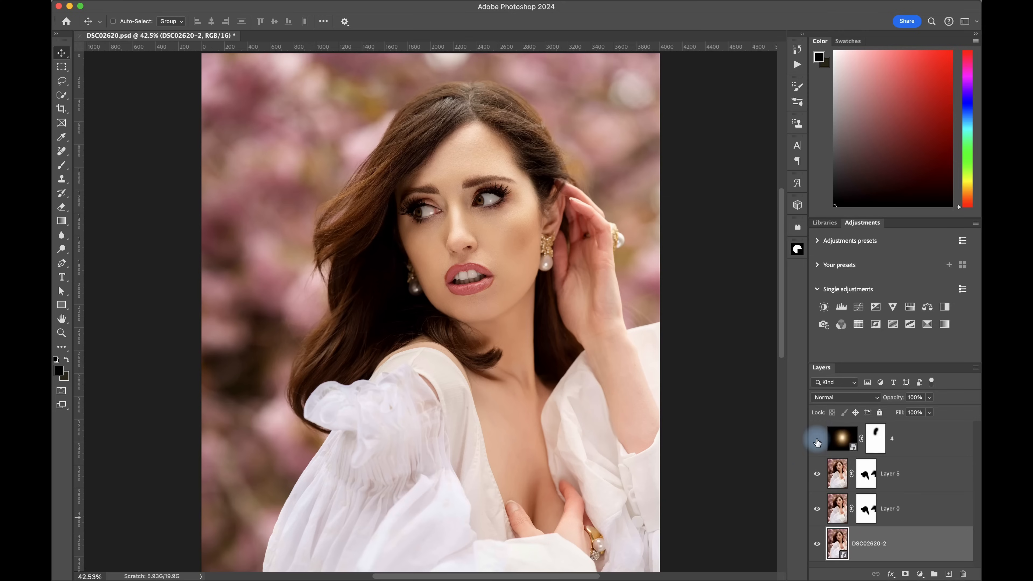
left_click(817, 441)
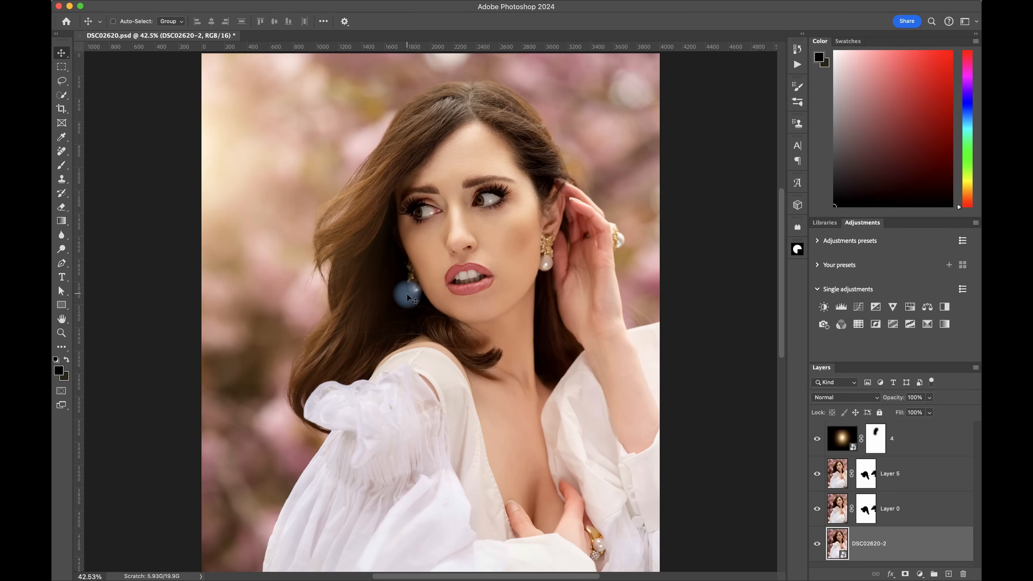
Disable layer 4's mask and set the layer's blend mode to Dissolve to reveal the full glow image.
scroll(408, 298, "down", 3)
right_click(879, 445)
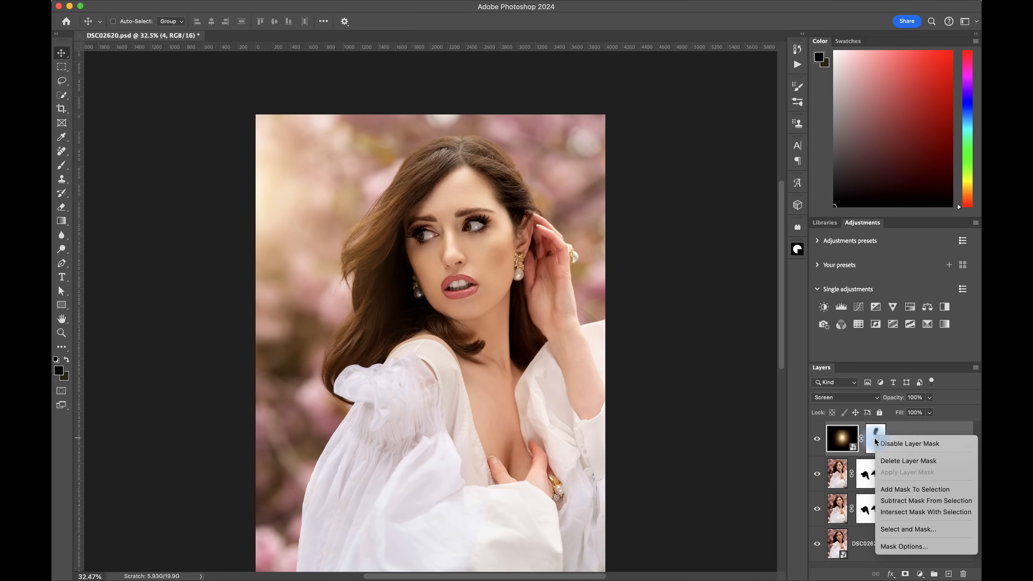
left_click(885, 434)
left_click(857, 397)
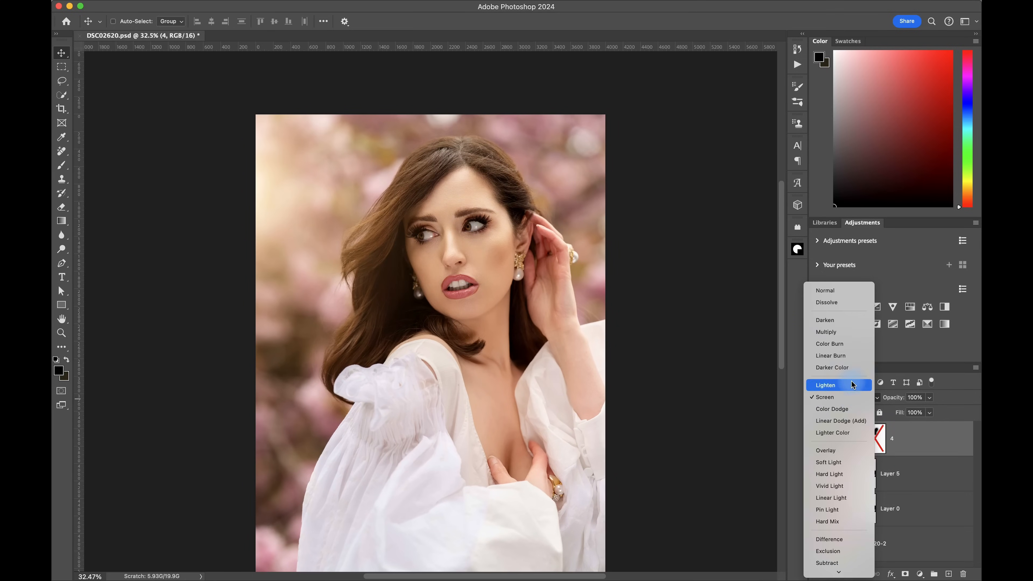
left_click(840, 294)
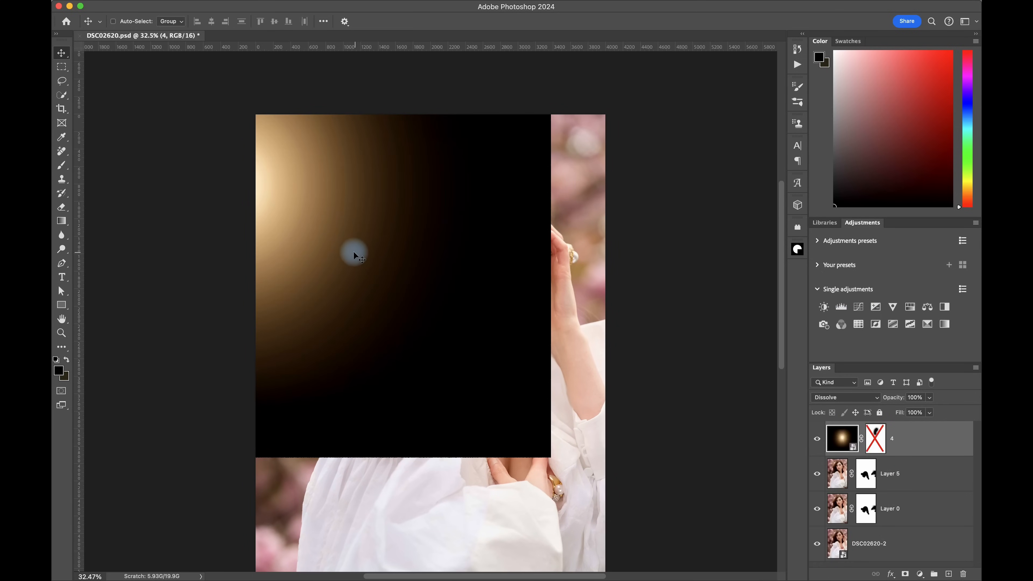
Try moving the glow toward the portrait's centre, undo the move and re-enable layer 4's mask.
left_click_drag(354, 255, 572, 374)
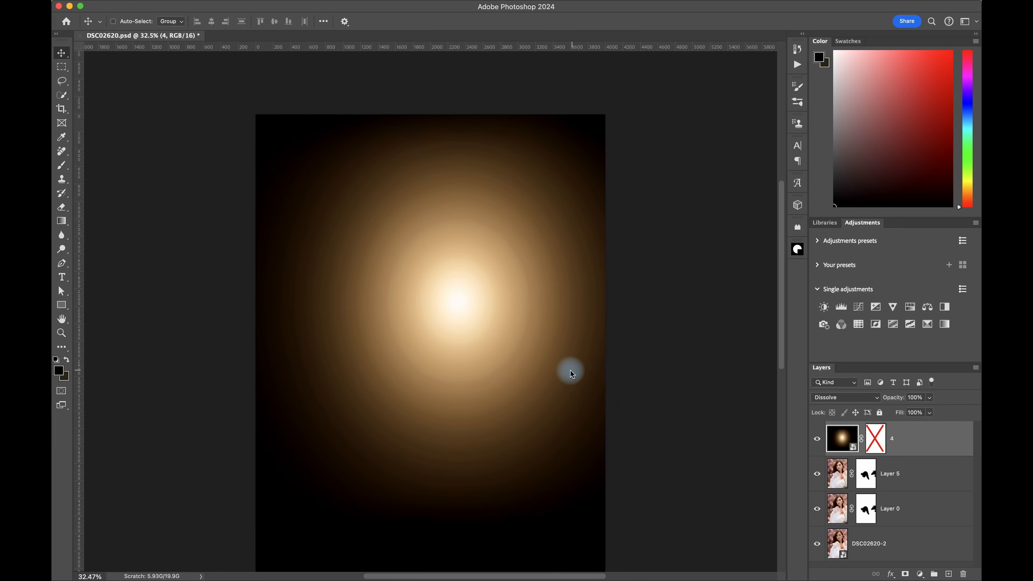
key("super+z")
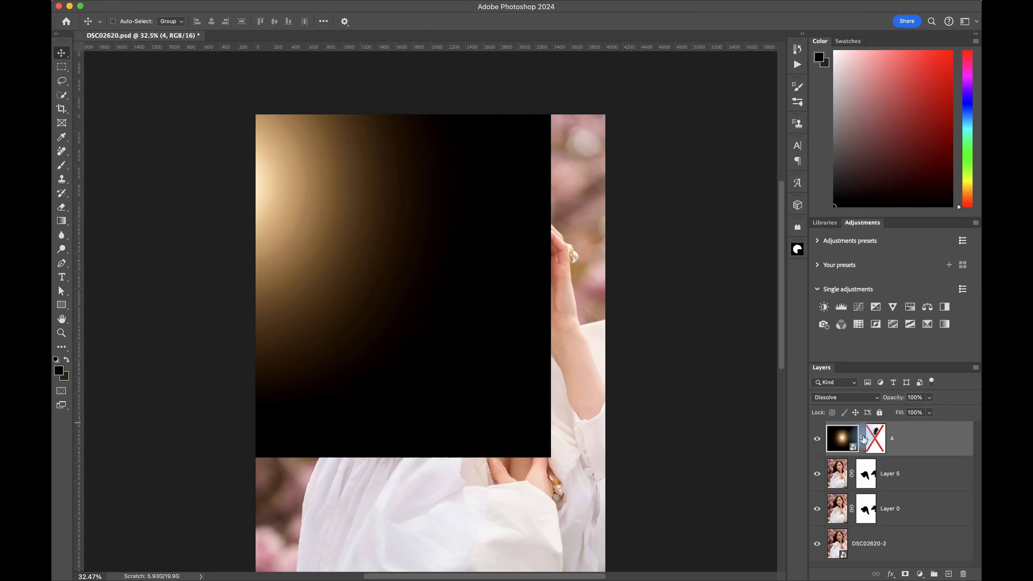
left_click(878, 441, "shift")
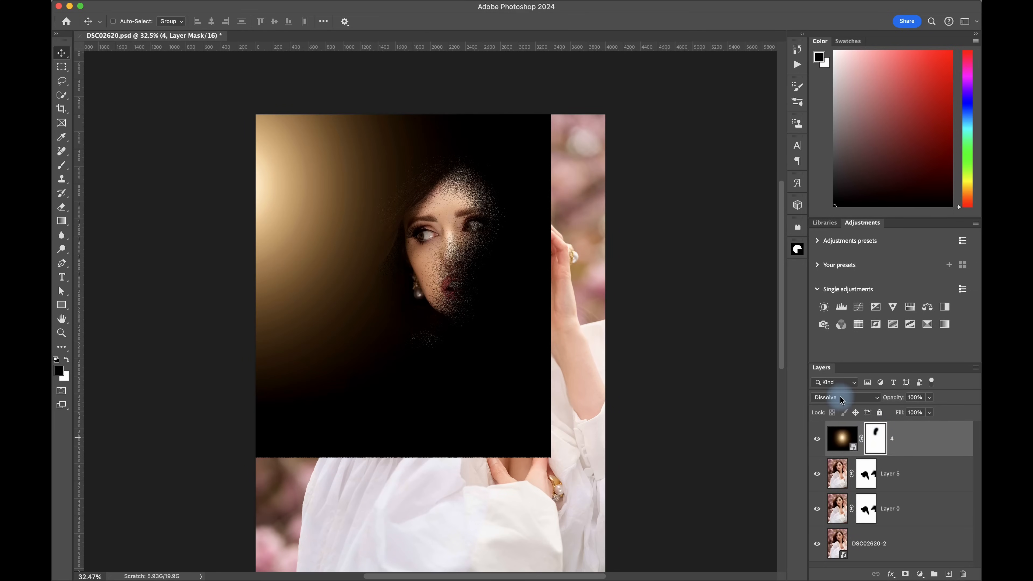
Set layer 4's blend mode back to Screen so the glow blends into the portrait.
left_click(842, 401)
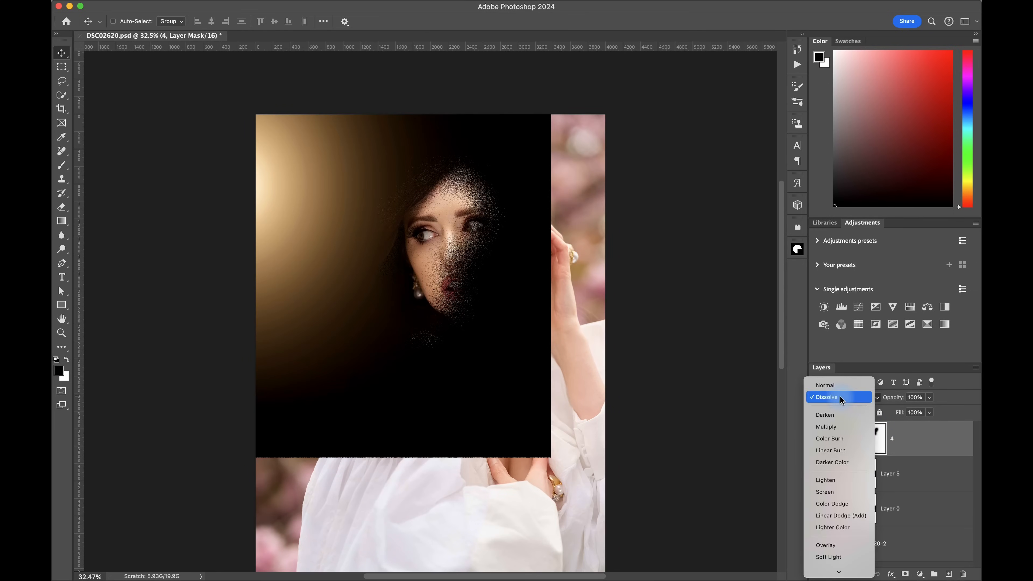
left_click(825, 491)
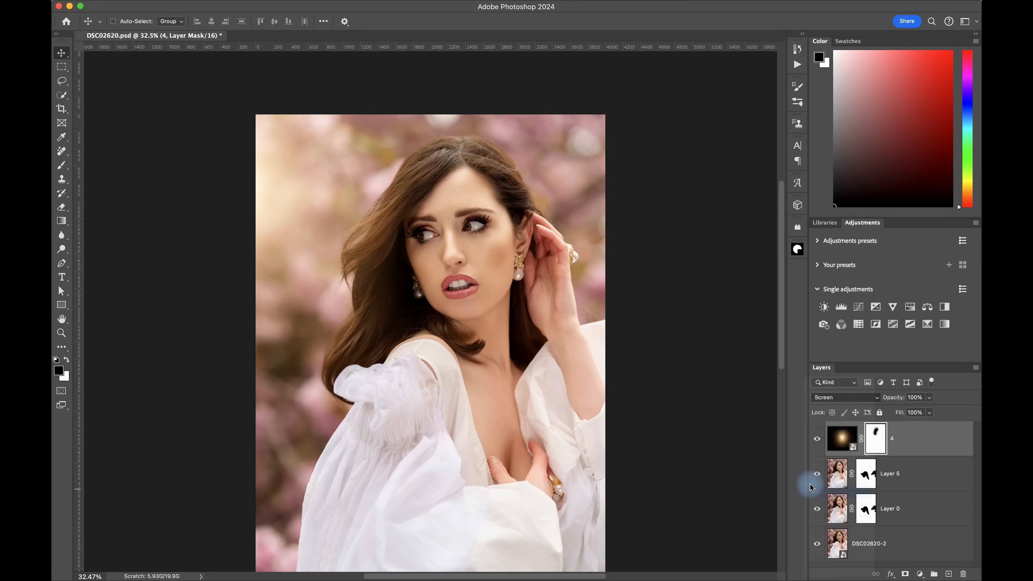
scroll(659, 384, "down", 3)
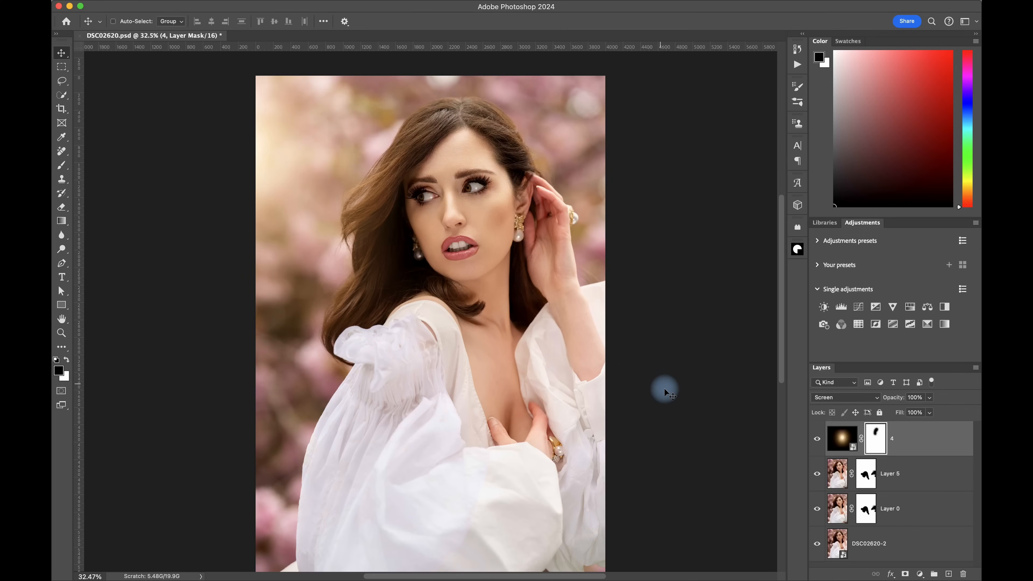
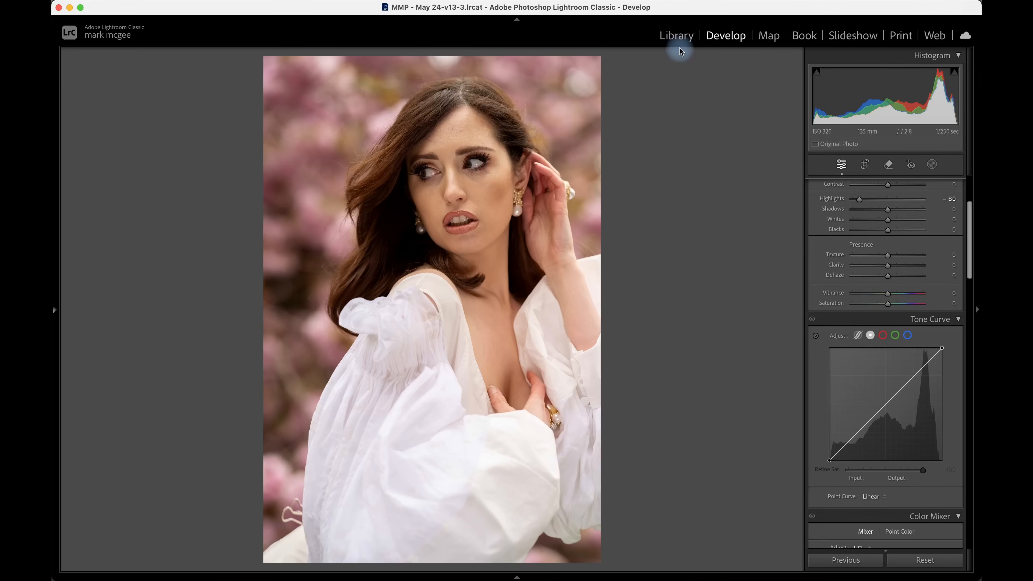
Open the fourth photo, the darkest cliff sunset exposure, in Lightroom Classic's Develop module with the filmstrip shown.
left_click(679, 39)
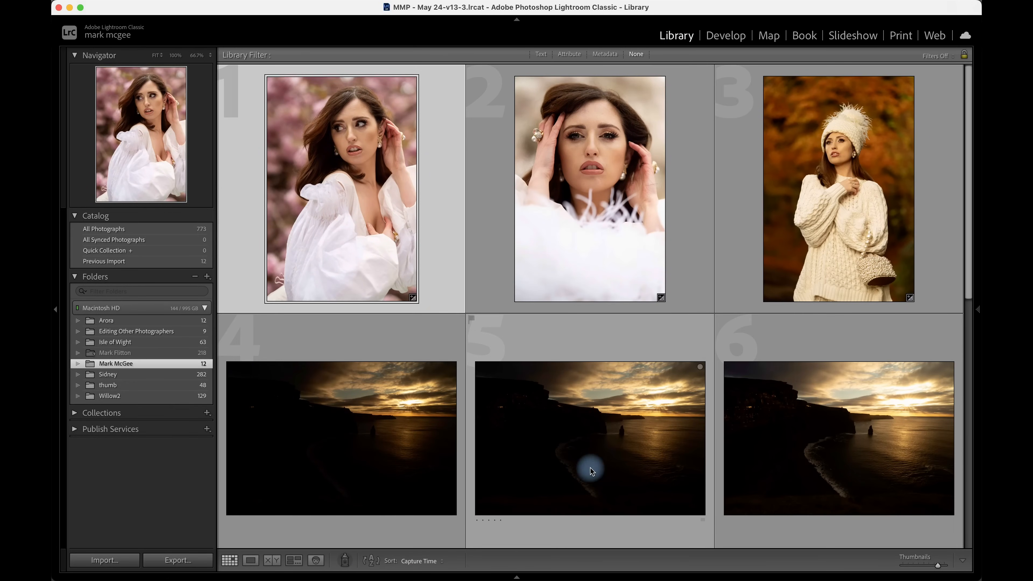
scroll(568, 414, "down", 1)
left_click(411, 387)
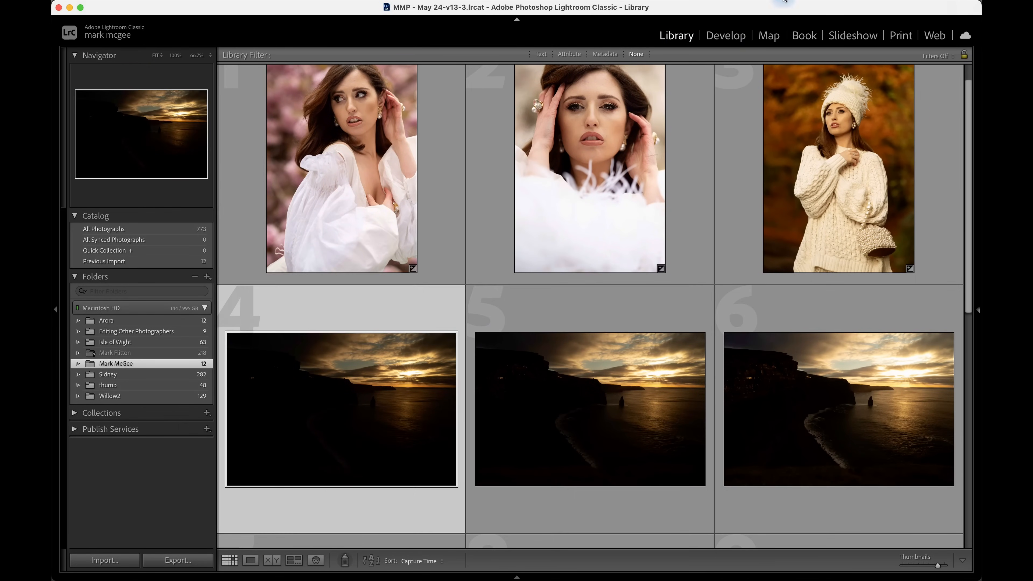
left_click(727, 36)
left_click(516, 577)
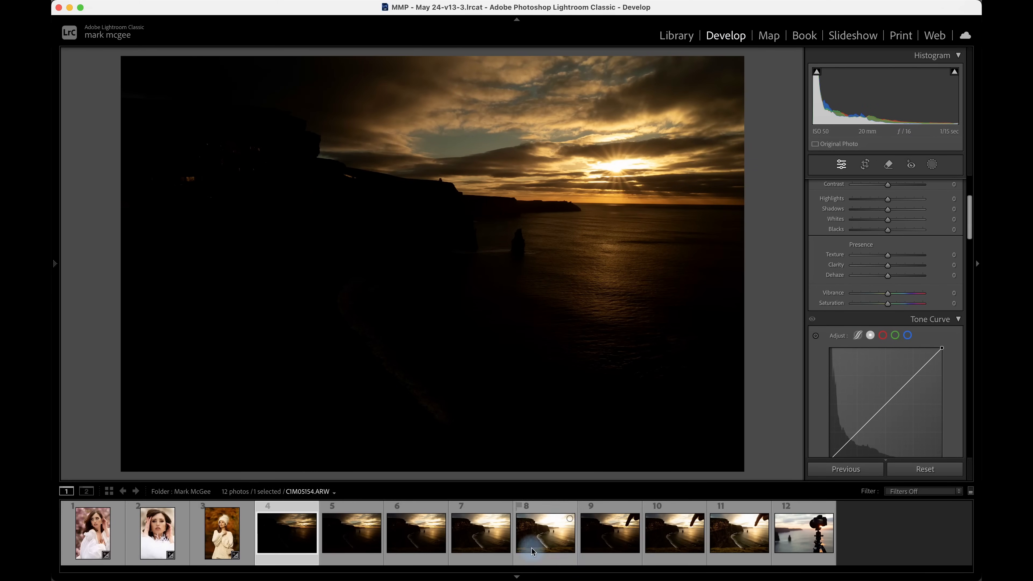
Review the bracketed cliff exposures, from the darker frames to the brightest one and those with a finger covering the sun.
left_click(434, 541)
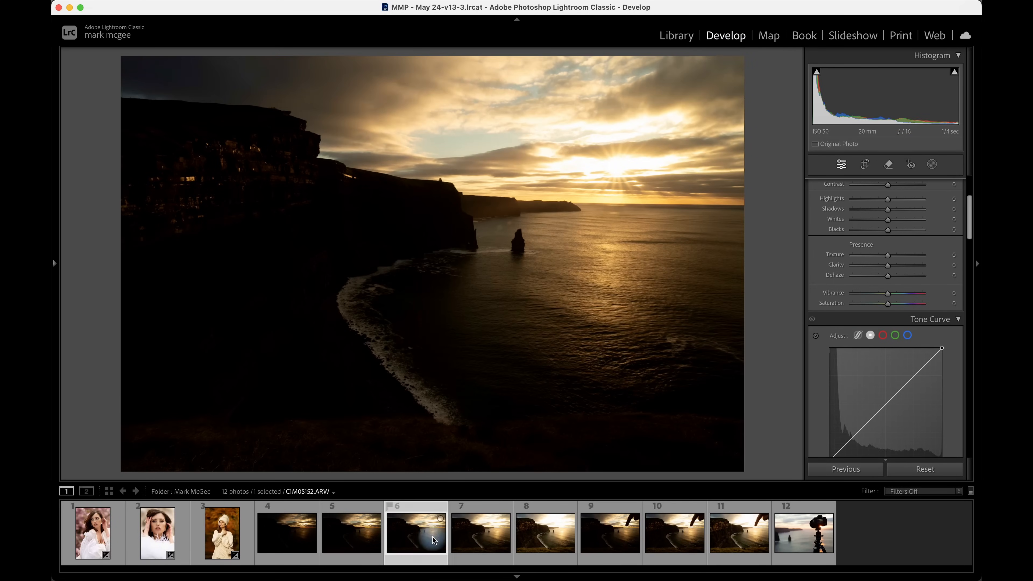
left_click(480, 535)
left_click(545, 535)
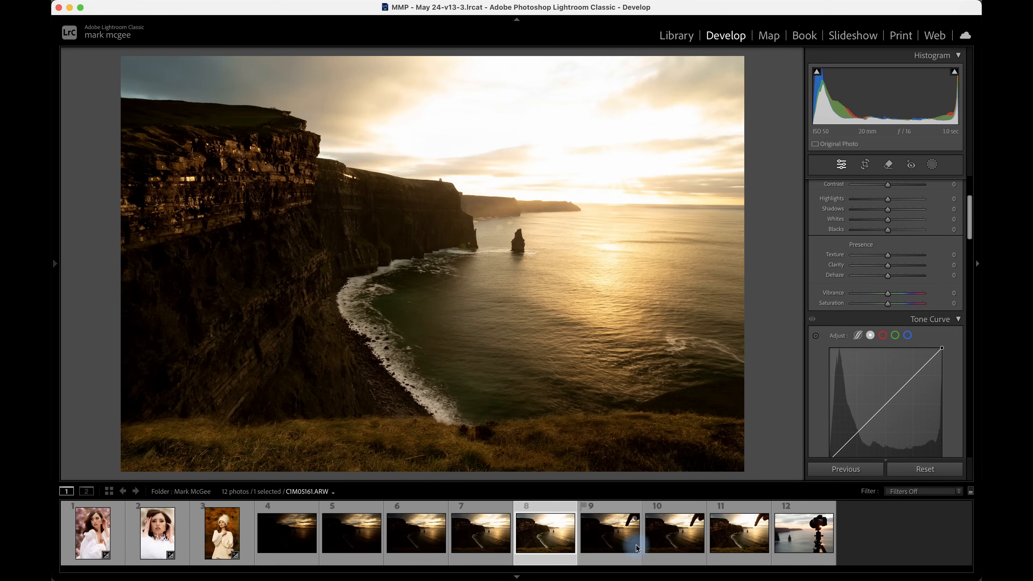
left_click(612, 531)
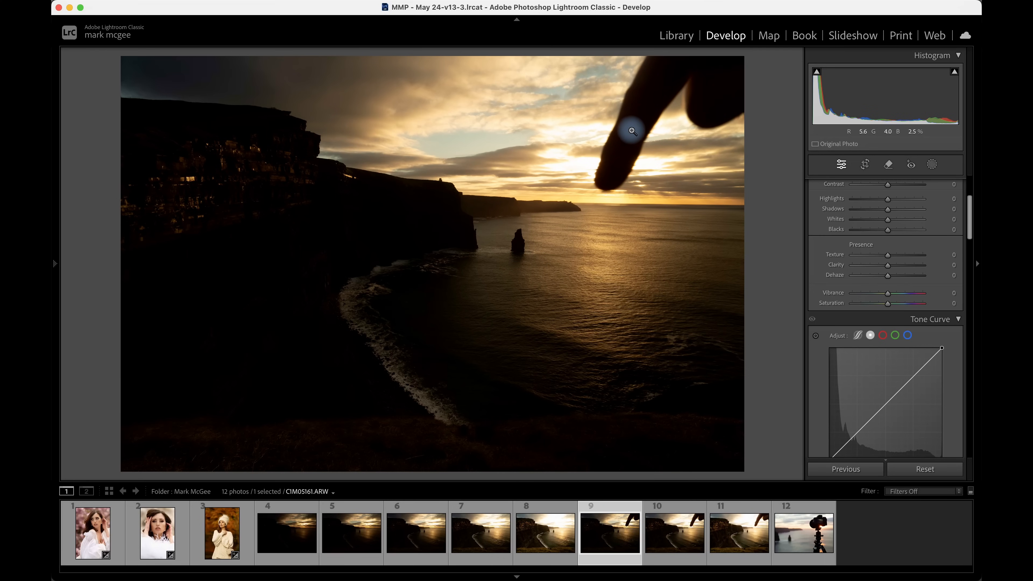
left_click(671, 537)
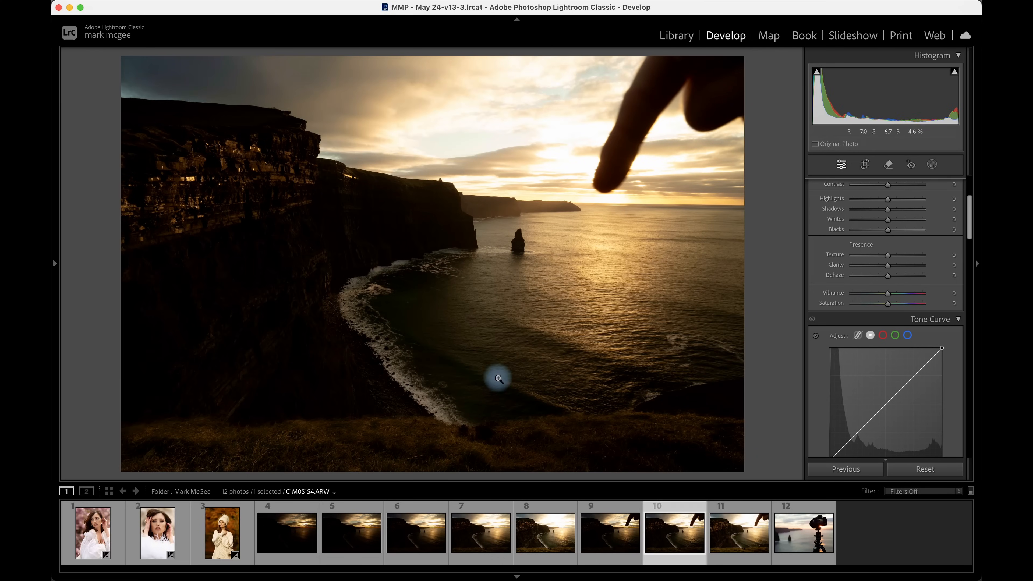
Compare the lens flare around the sea stack close up with and without the finger, and view the camera-on-tripod photo.
left_click(553, 537)
key("z")
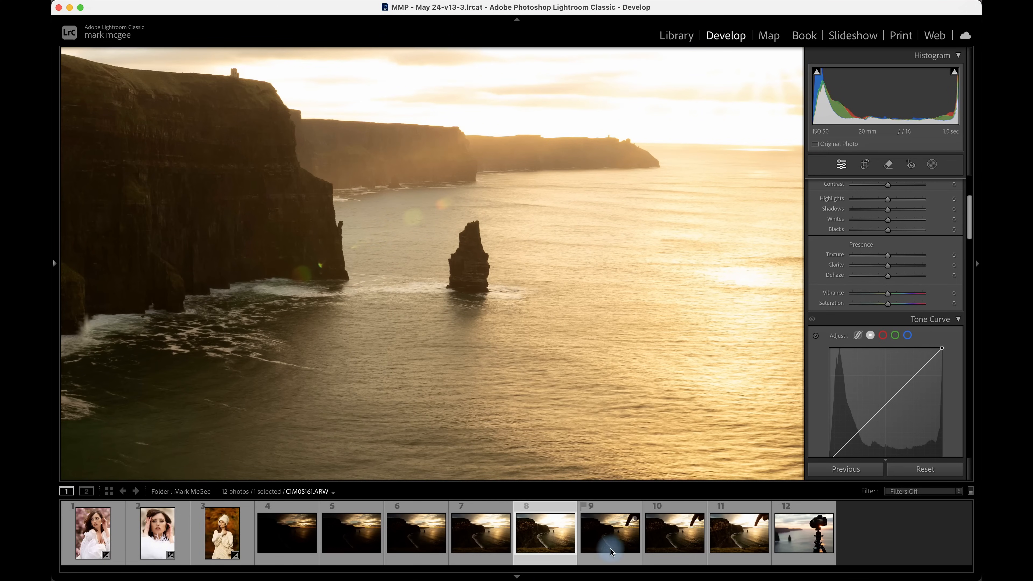
left_click(611, 537)
left_click(674, 536)
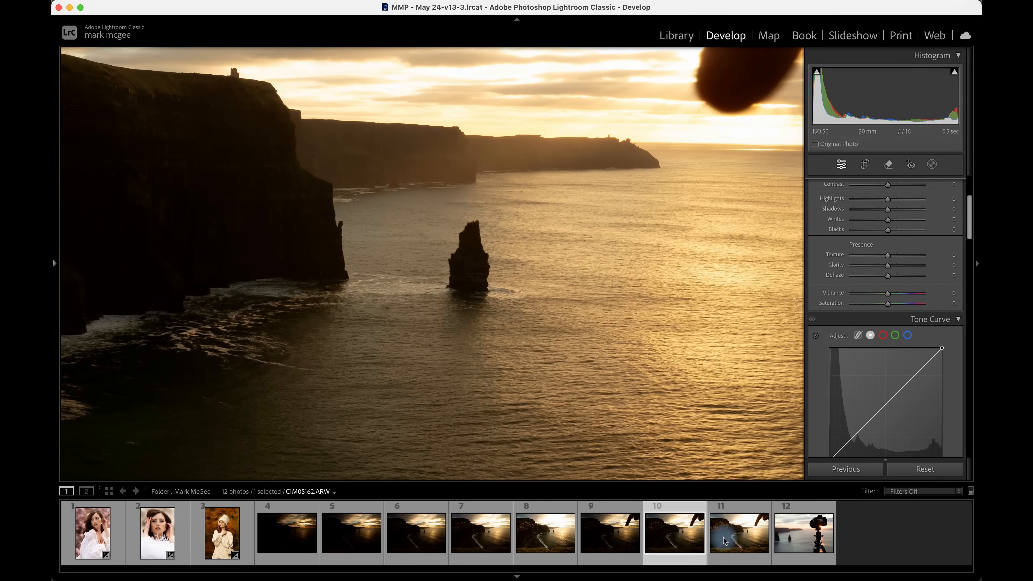
left_click(741, 536)
key("Right")
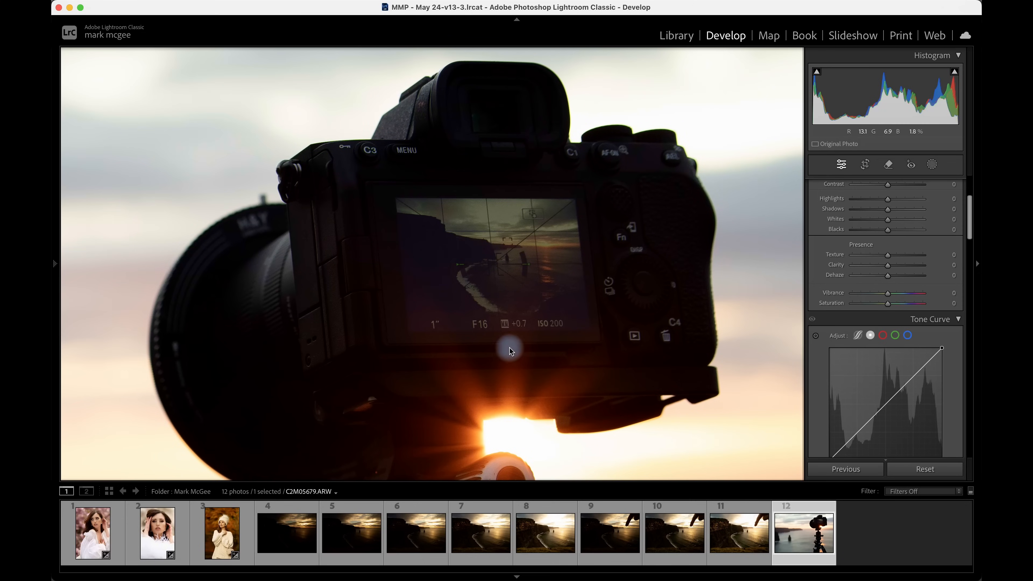
left_click(367, 328)
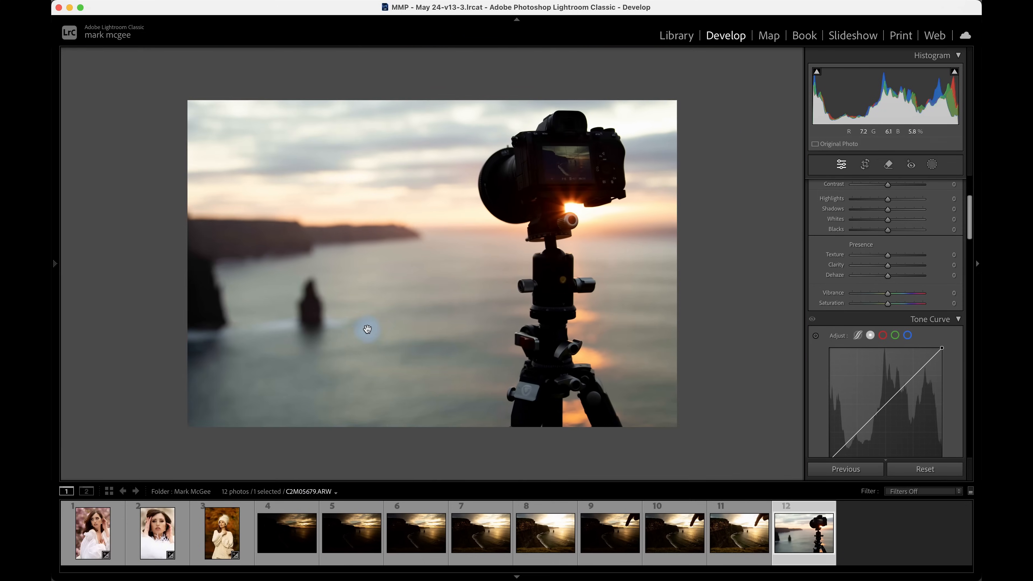
Merge the five bracketed cliff exposures, photos 4 to 8, to HDR with auto align, auto settings and high deghosting.
left_click(277, 534)
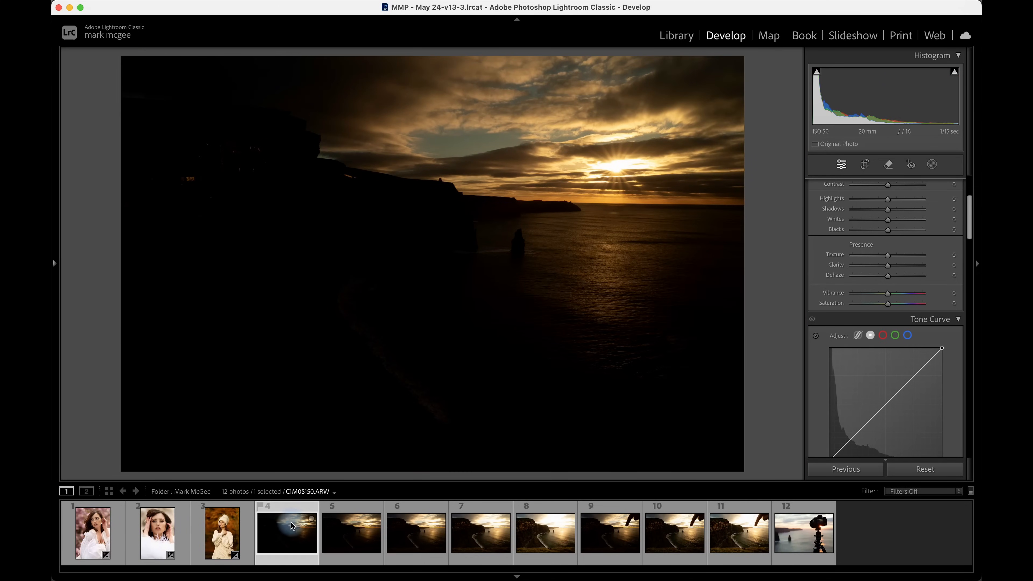
left_click(537, 536, "shift")
right_click(537, 535)
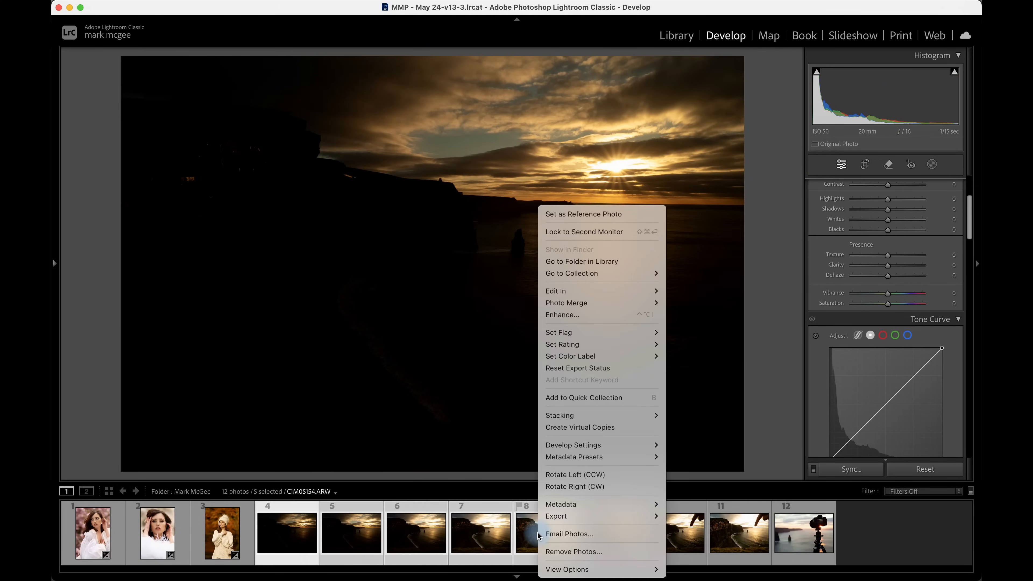
mouse_move(600, 305)
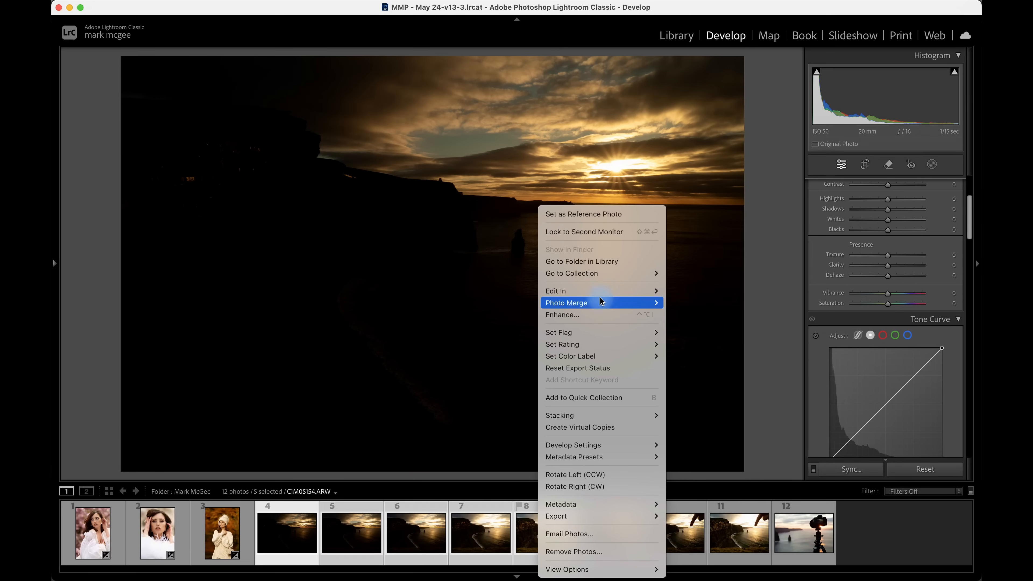
left_click(696, 305)
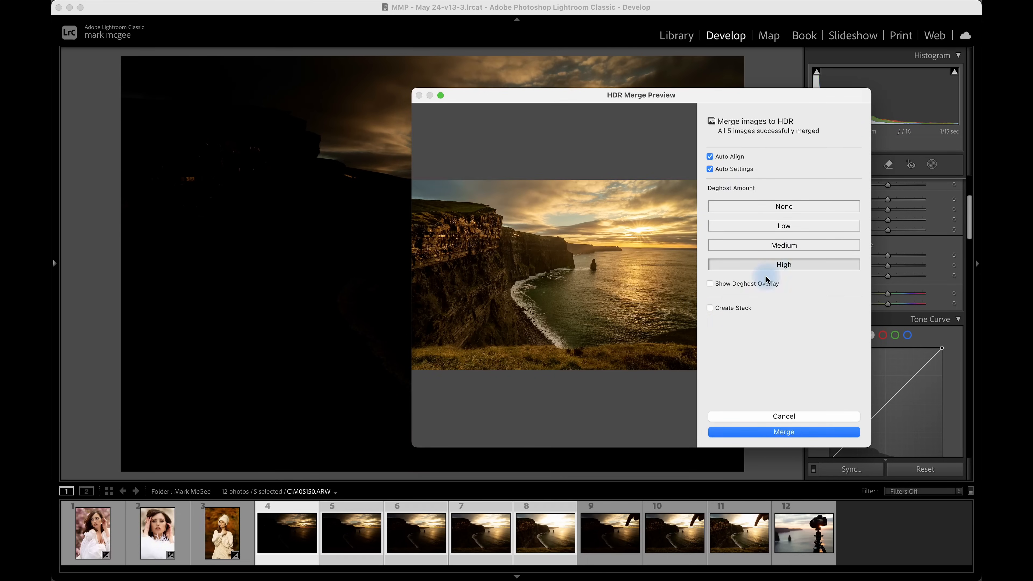
left_click(785, 431)
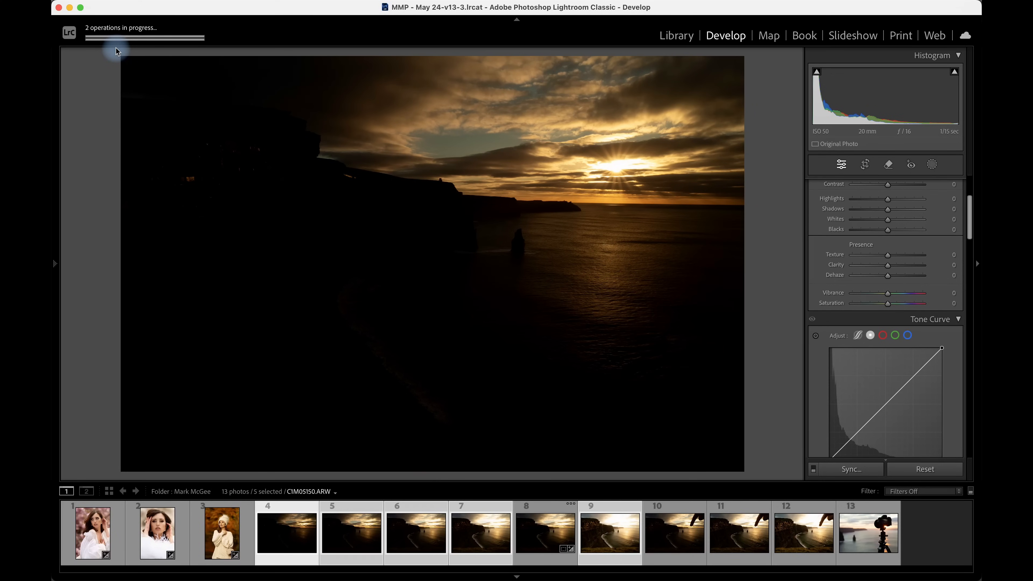
Display the merged HDR cliff photo and inspect the lens flare near the sea stack up close.
left_click(540, 534)
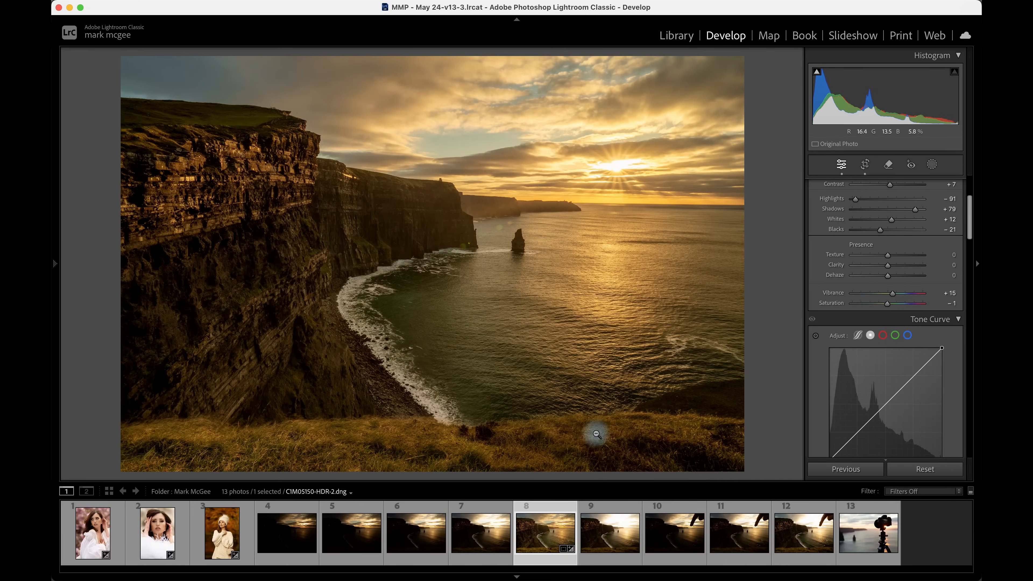
left_click(450, 360)
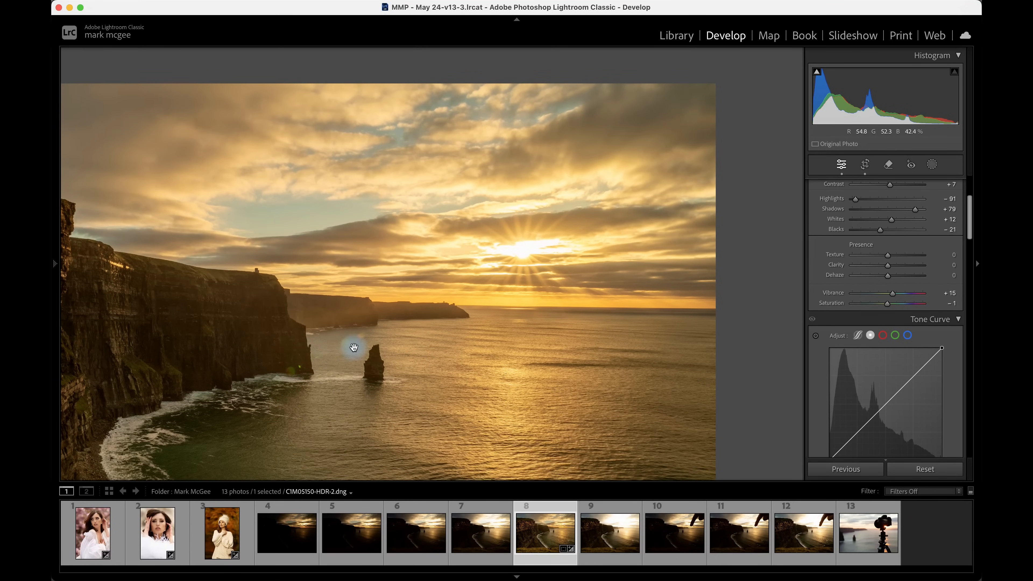
left_click(354, 347)
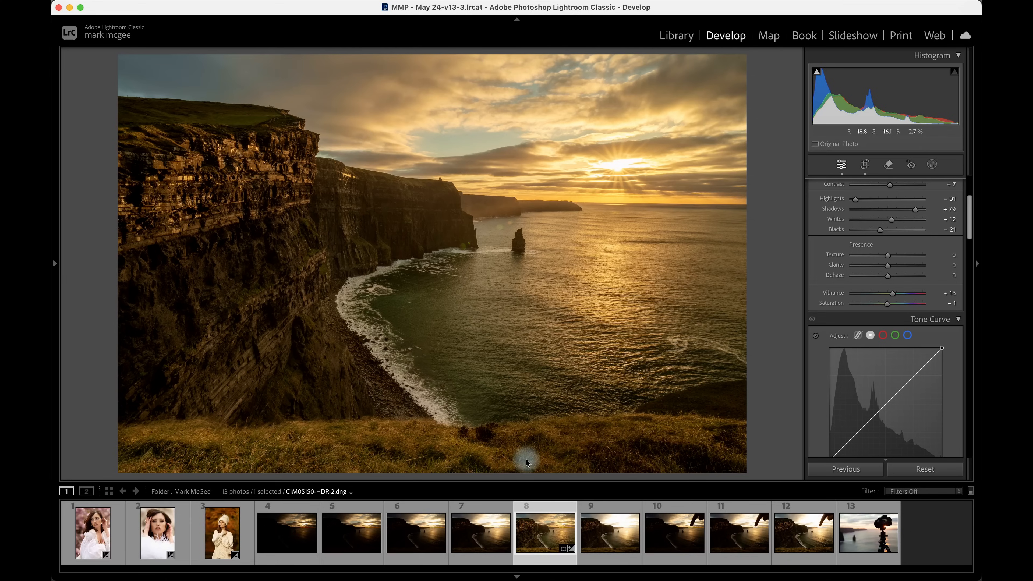
Open the HDR photo and the brightest finger-covered exposure together as layers in Photoshop.
left_click(805, 537)
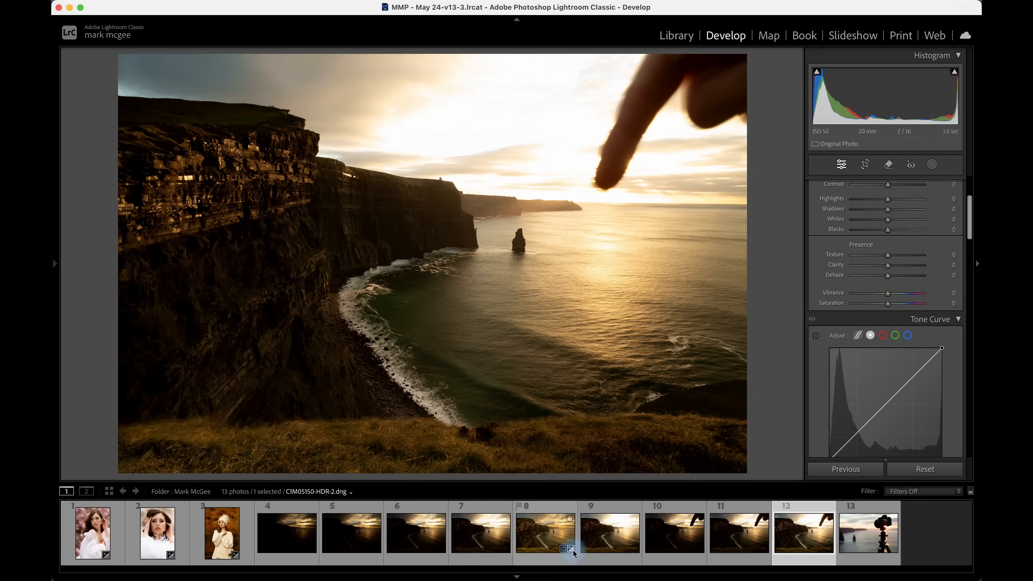
left_click(531, 536, "super")
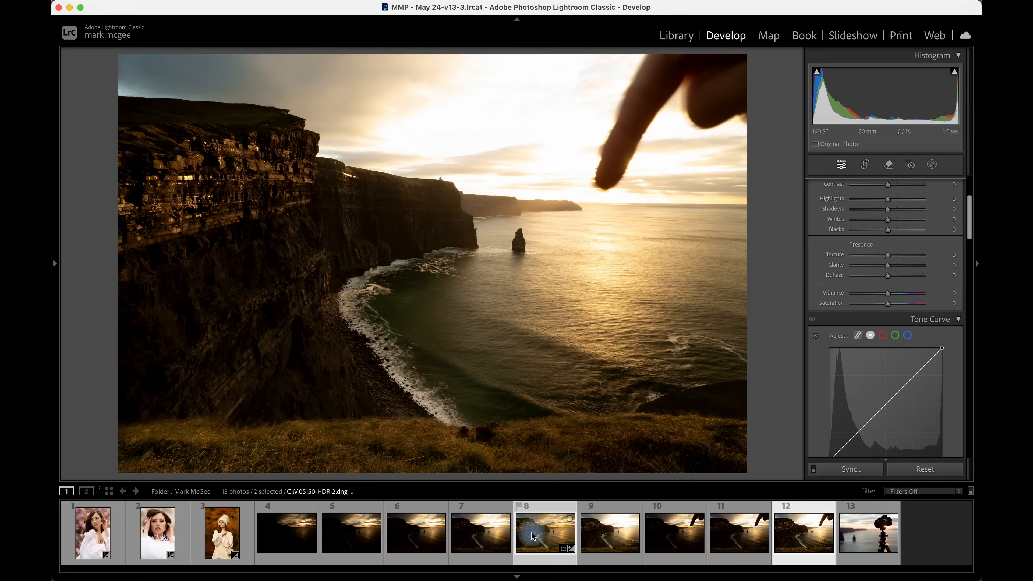
right_click(532, 536)
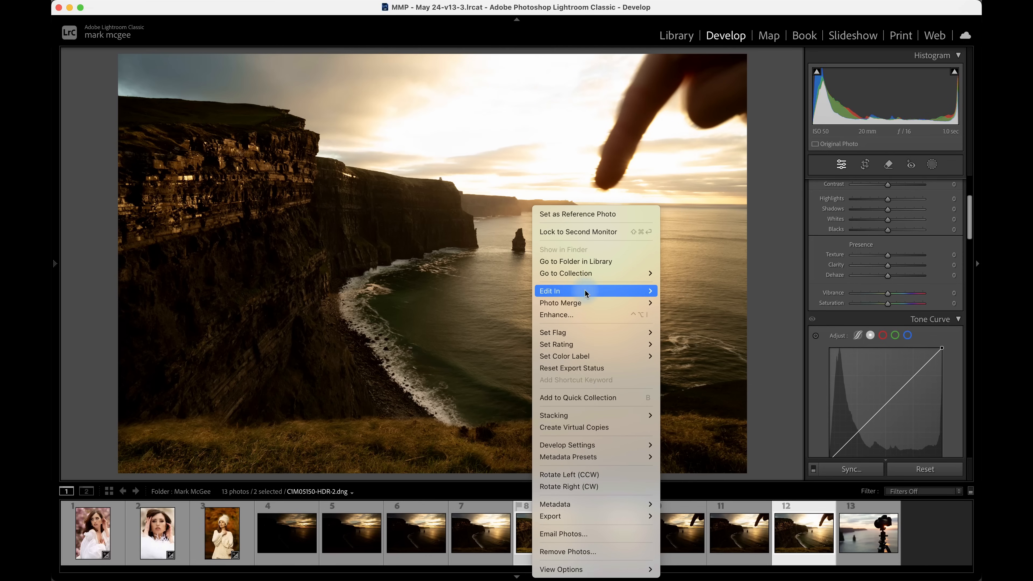
mouse_move(588, 290)
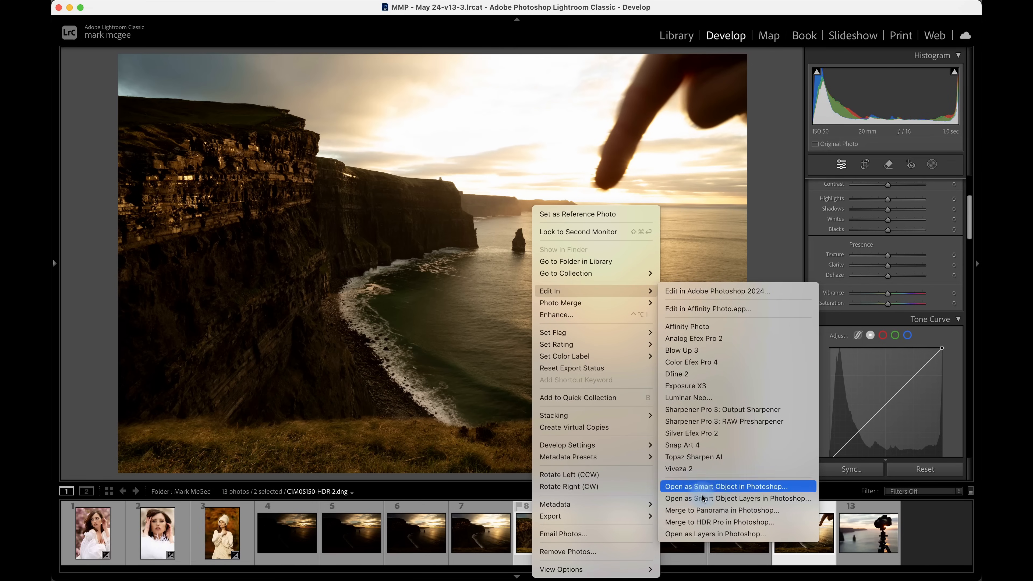
left_click(716, 534)
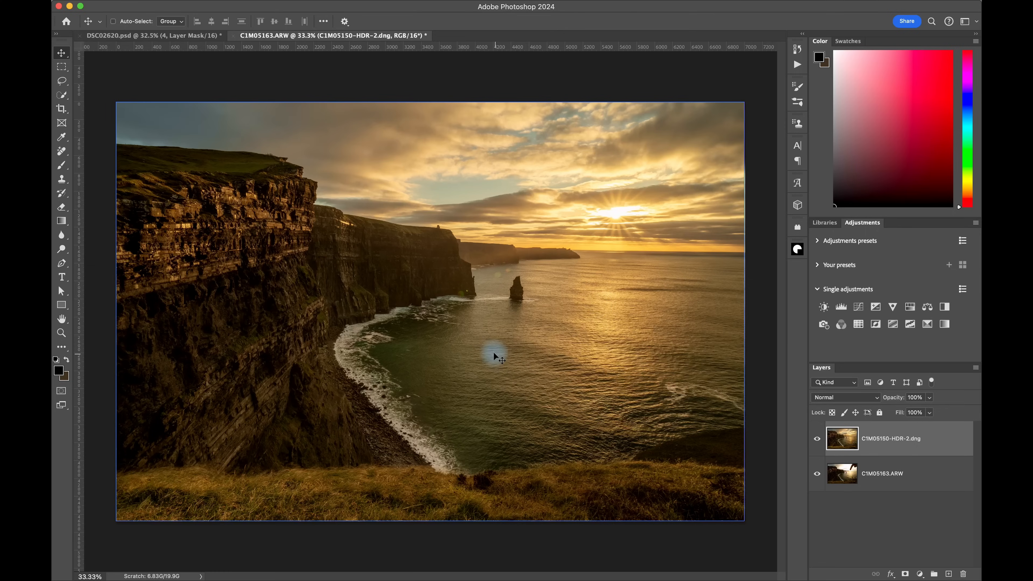
Compare the flare around the sea stack with the HDR layer hidden and shown, leaving the layer visible.
scroll(494, 357, "up", 10)
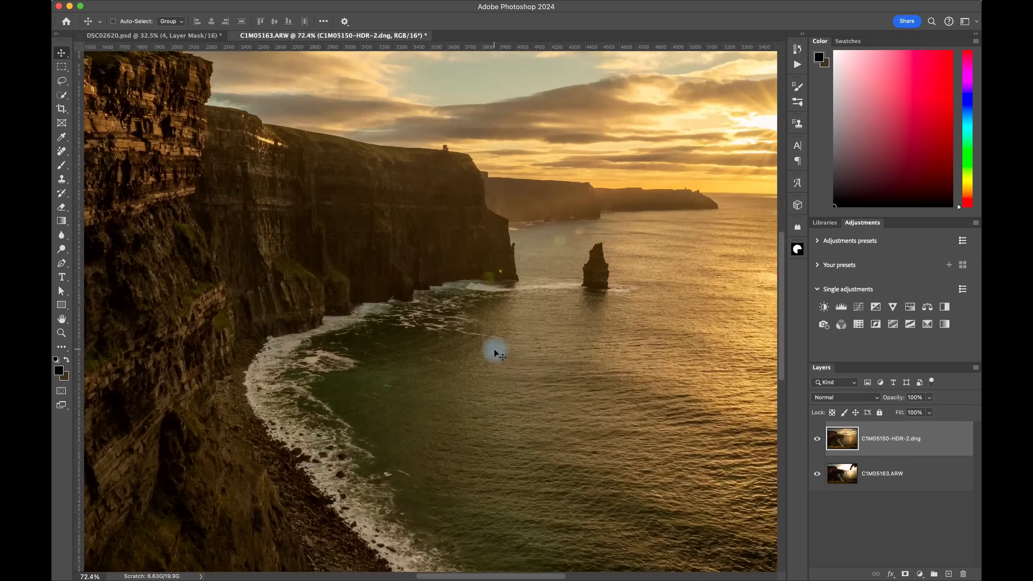
scroll(492, 355, "right", 8)
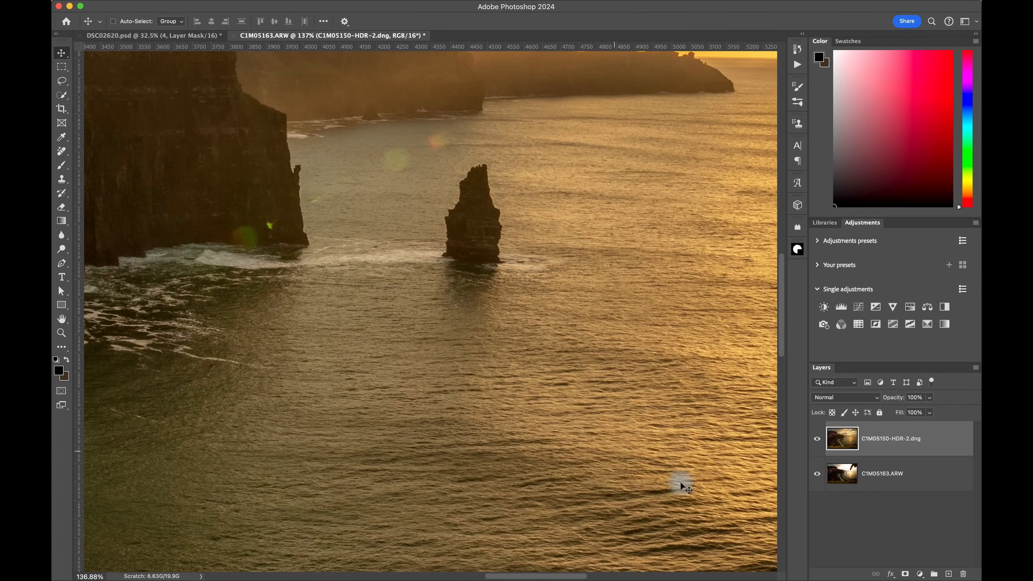
left_click(815, 439)
left_click(816, 439)
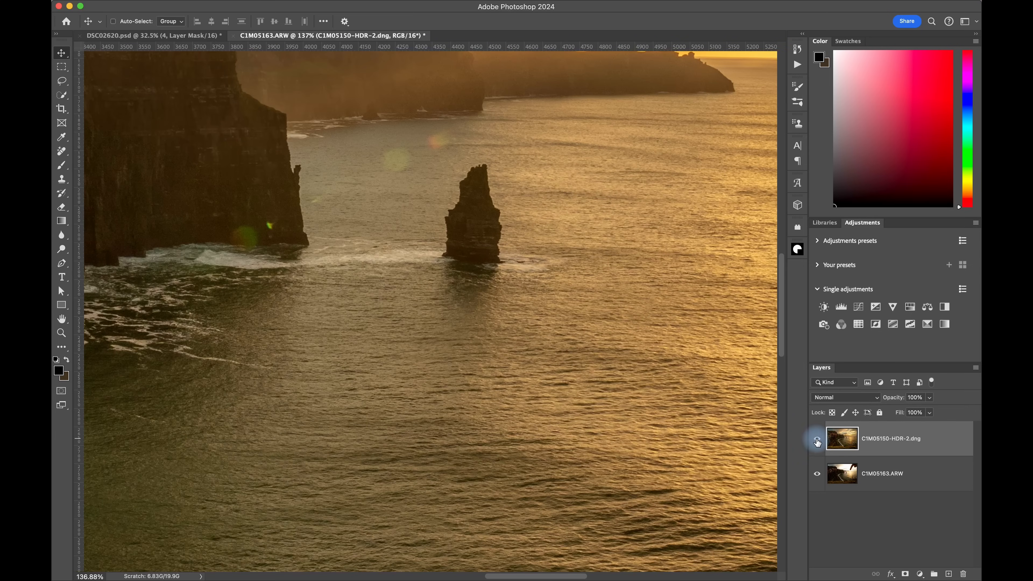
left_click(817, 441)
left_click(817, 440)
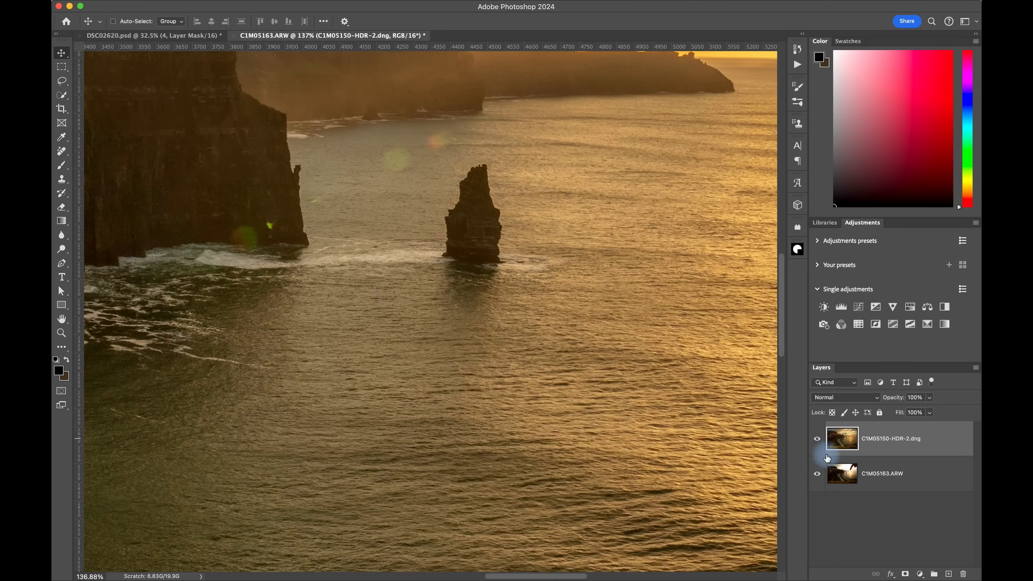
Auto-align the HDR layer and the finger-covered exposure layer using the Auto projection.
left_click(913, 475)
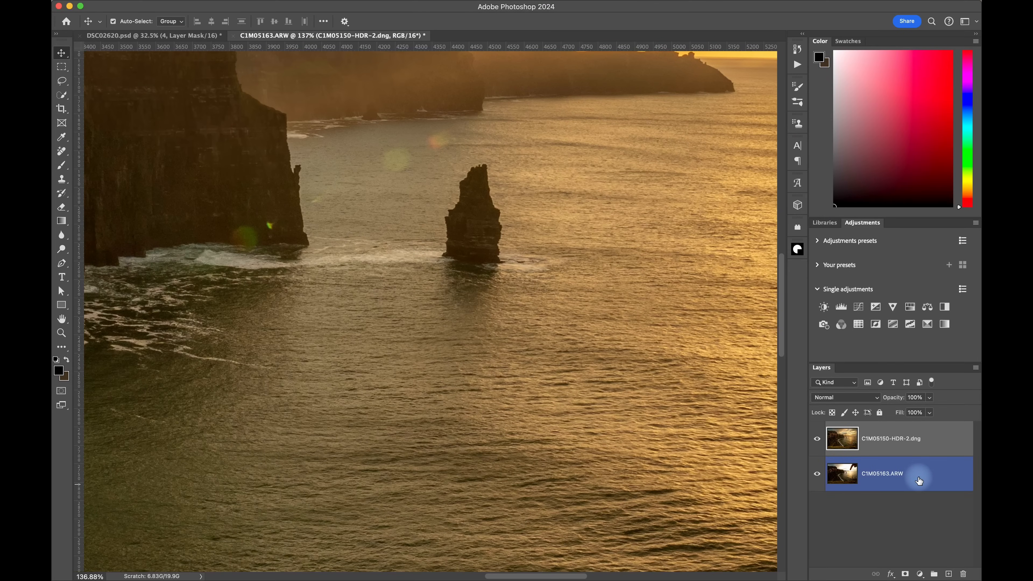
left_click(885, 484, "super")
left_click(190, 5)
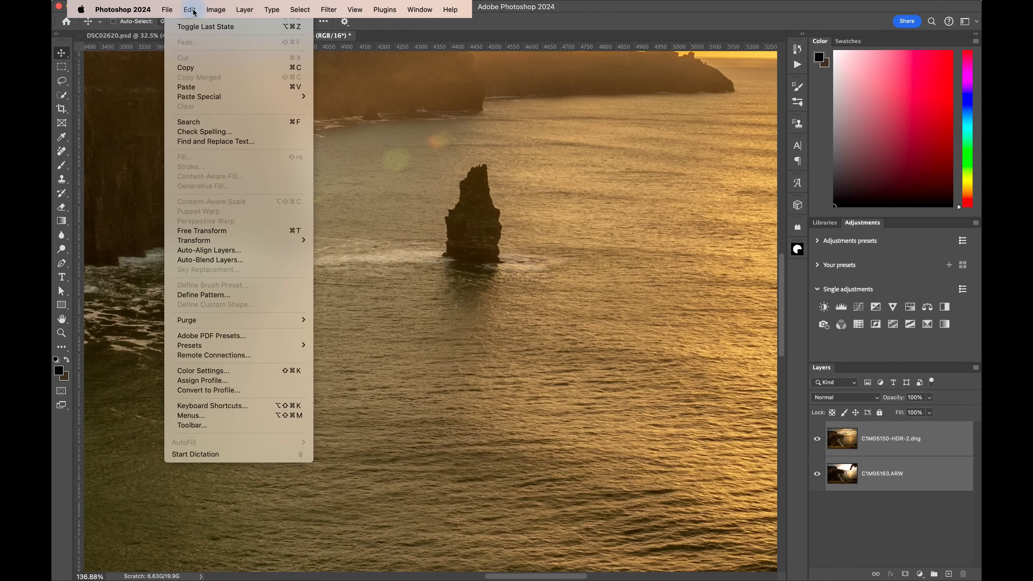
left_click(230, 250)
left_click_drag(764, 203, 650, 181)
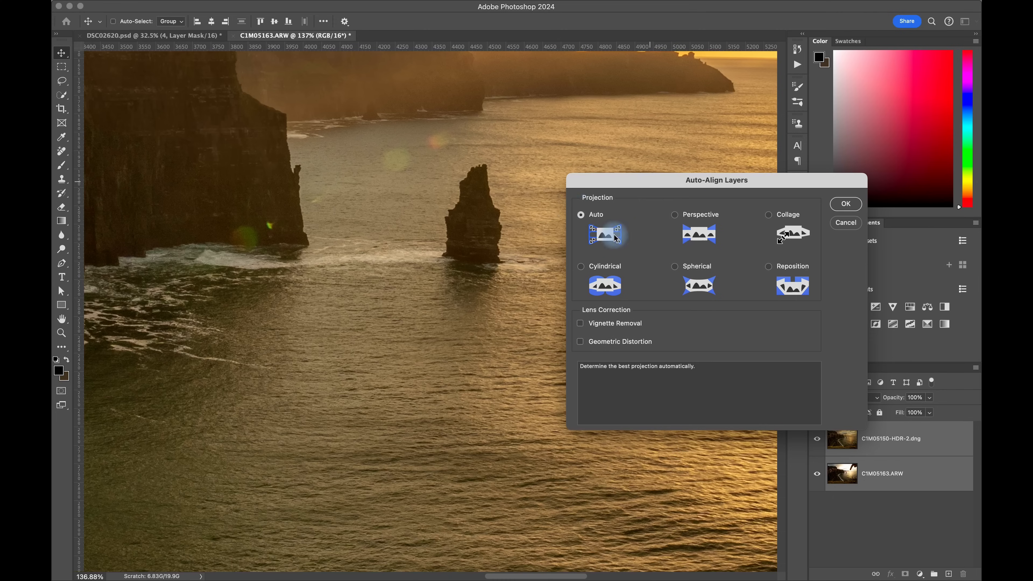
left_click(844, 202)
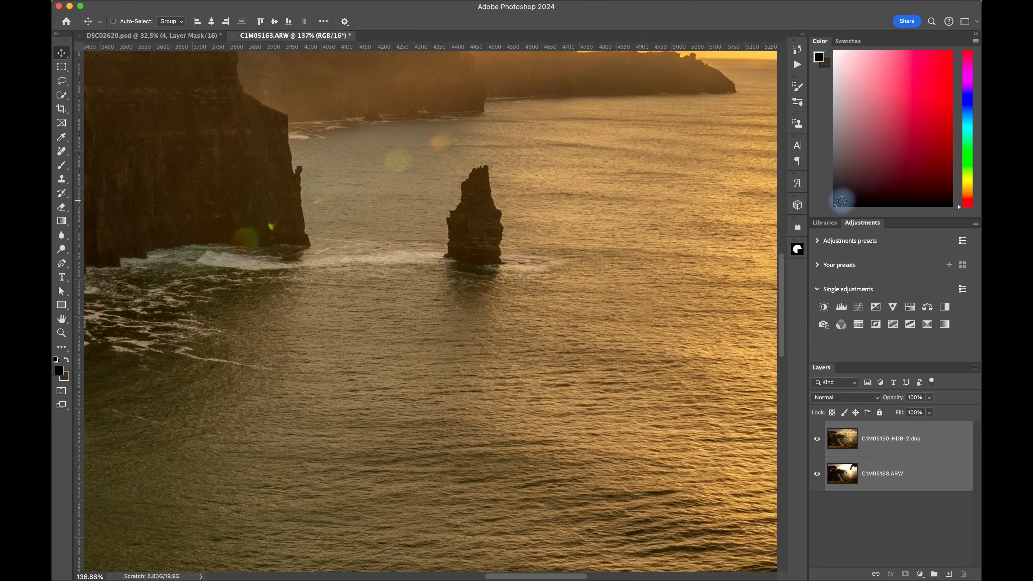
Check the alignment around the sea stack with the HDR layer hidden and shown, leaving it visible.
left_click(891, 525)
left_click(817, 439)
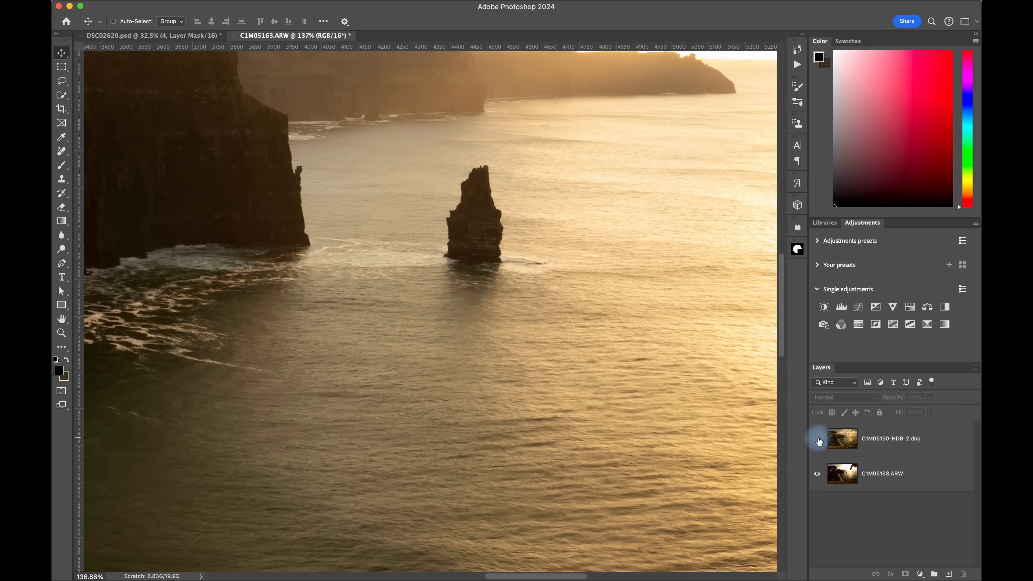
left_click(818, 439)
key("super+0")
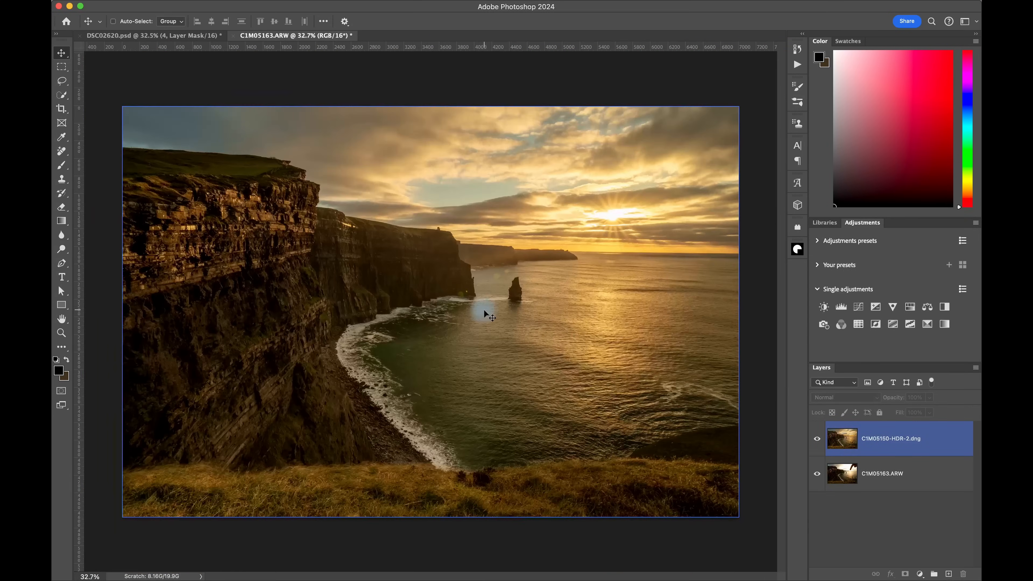
Place the HDR layer beneath the finger-covered exposure and add a white layer mask to the exposure.
left_click_drag(942, 441, 940, 493)
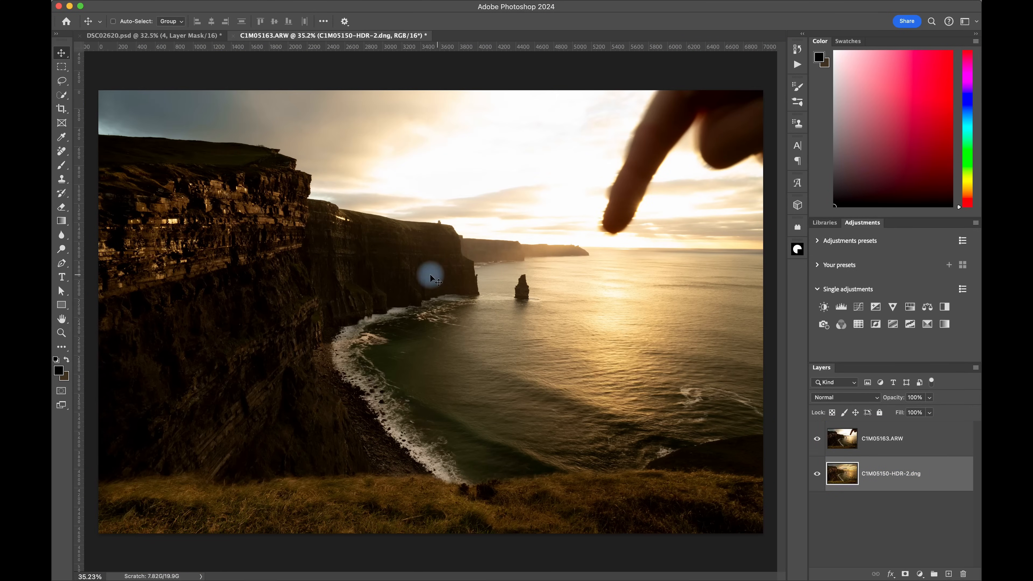
left_click(899, 446)
left_click(904, 574)
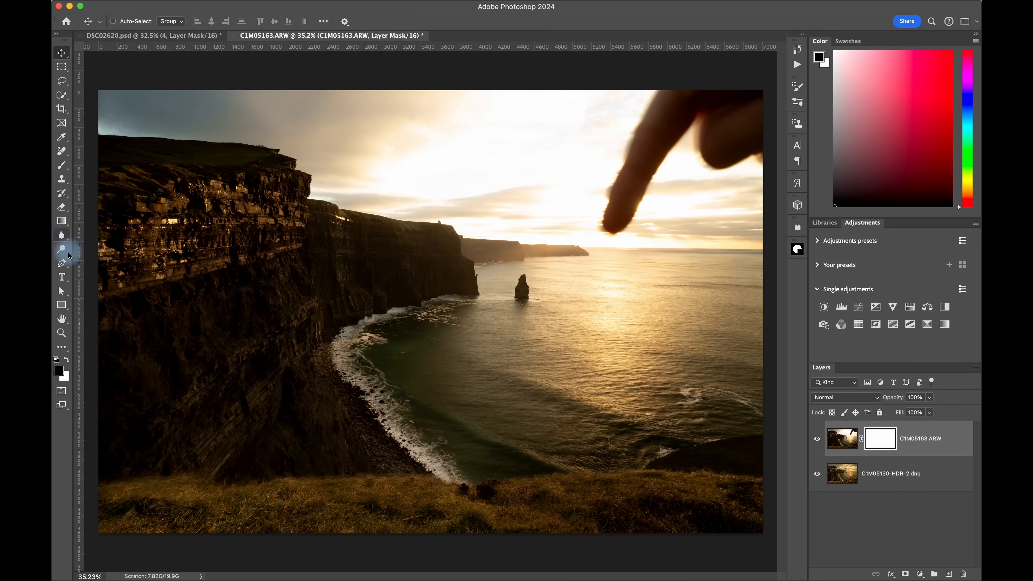
Paint black on the exposure's mask over the finger and the whole sky with a soft 700 px brush.
left_click(62, 166)
key("bracketright")
key("bracketright")
key("bracketright")
key("bracketright")
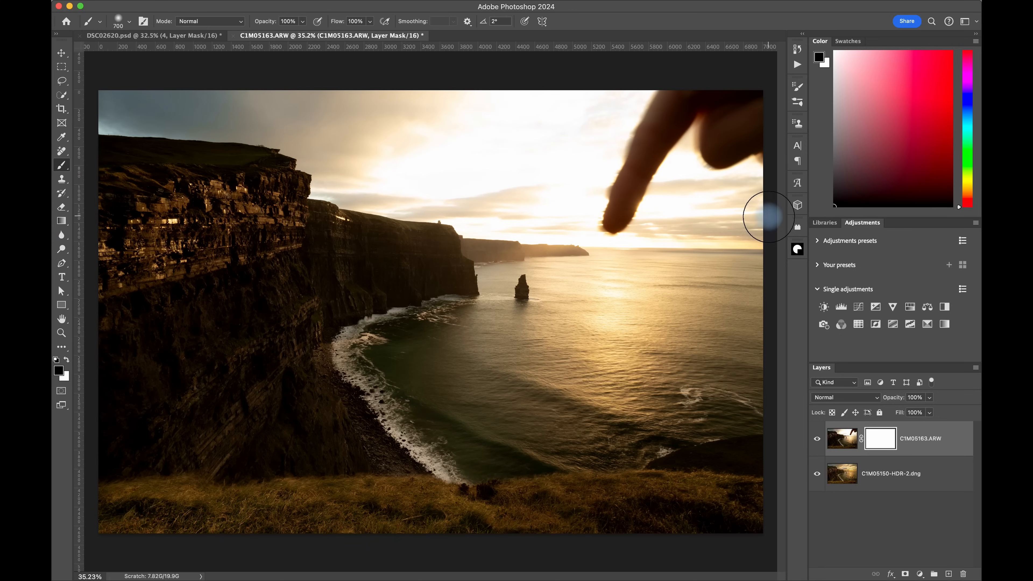
mouse_move(611, 213)
left_mouse_down()
mouse_move(572, 200)
mouse_move(613, 203)
mouse_move(629, 107)
mouse_move(546, 179)
mouse_move(597, 206)
mouse_move(395, 191)
mouse_move(341, 174)
mouse_move(320, 133)
mouse_move(459, 145)
mouse_move(387, 115)
mouse_move(446, 210)
mouse_move(360, 141)
mouse_move(301, 129)
mouse_move(413, 90)
mouse_move(379, 149)
mouse_move(329, 172)
left_mouse_up()
key("bracketright")
key("bracketright")
key("bracketleft")
key("bracketleft")
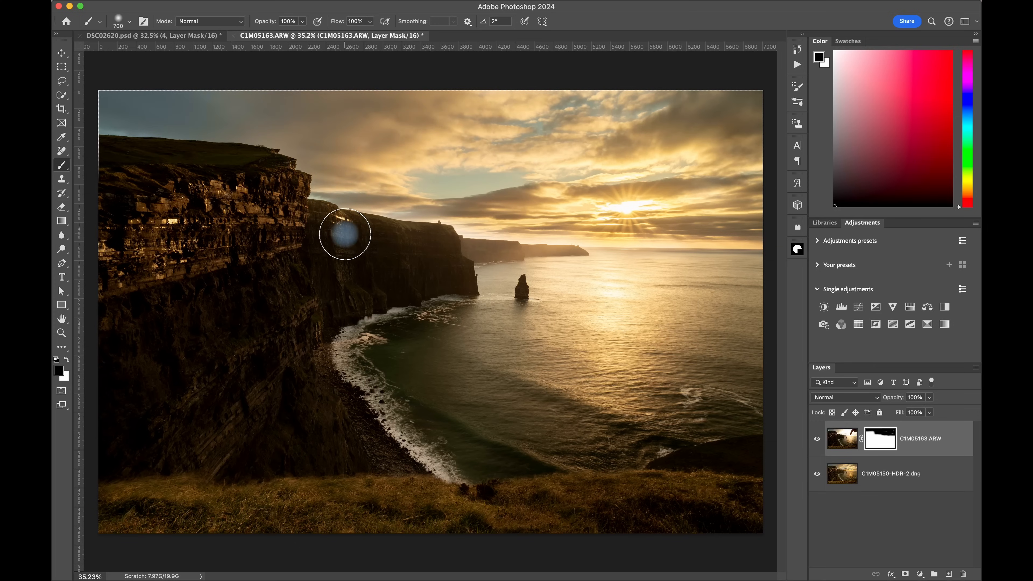
Mask out the dark rock outcrop at the waterline of the far cliff with a smaller black brush.
key("bracketleft")
scroll(337, 376, "up", 5)
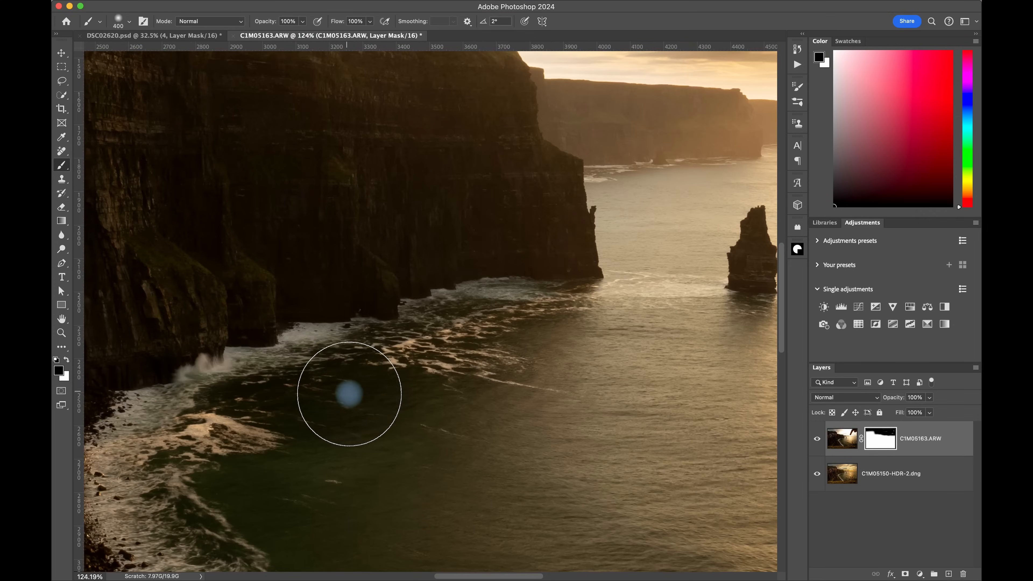
scroll(330, 385, "down", 3)
key("bracketleft")
key("bracketleft")
key("bracketleft")
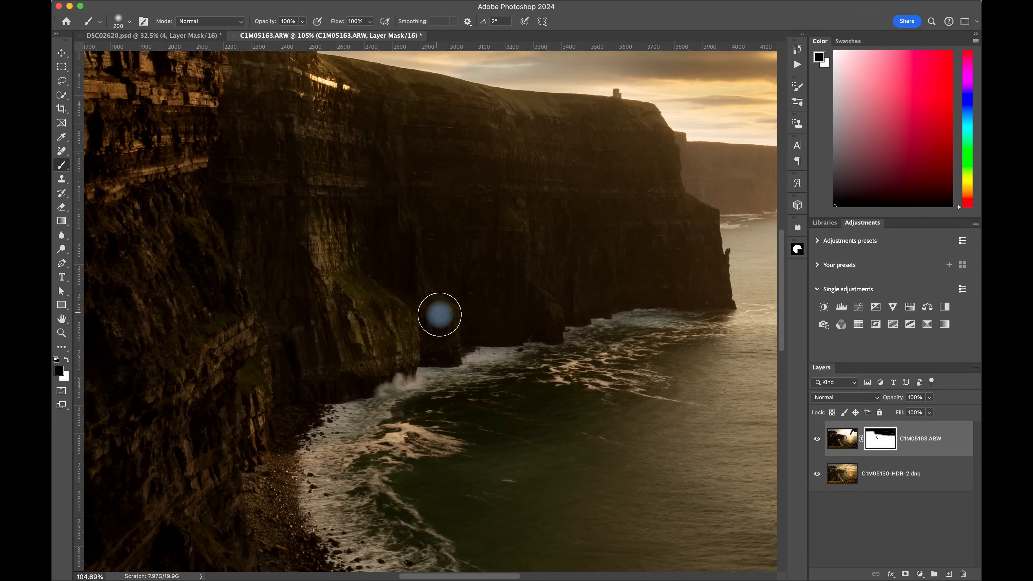
key("bracketleft")
key("bracketleft")
key("bracketleft")
key("bracketleft")
key("bracketleft")
key("bracketleft")
left_click_drag(453, 349, 398, 191)
Paint black on the mask over the rest of the far cliff face with a 125 to 200 px brush.
key("bracketright")
key("bracketright")
key("bracketright")
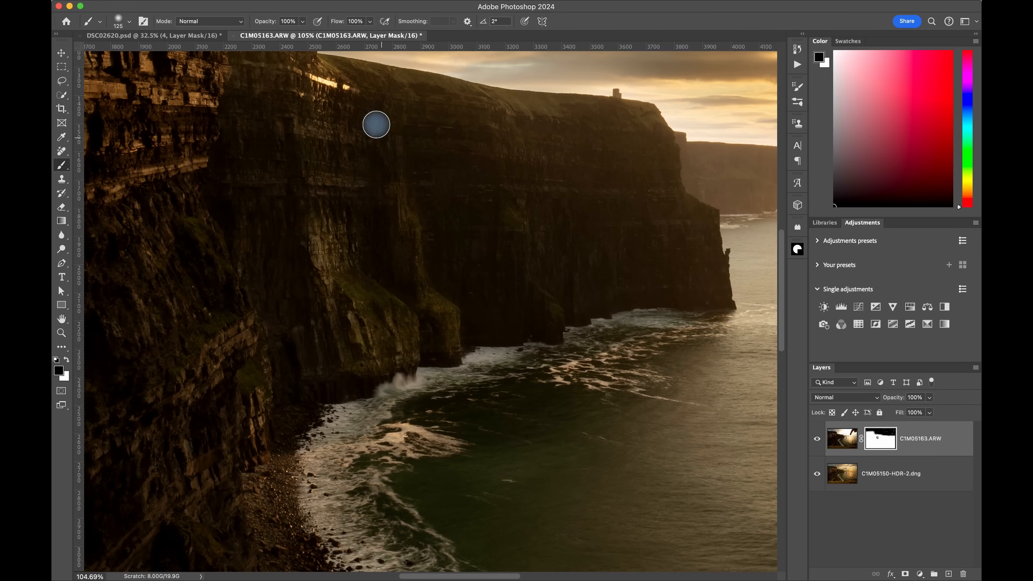
mouse_move(553, 314)
left_mouse_down()
mouse_move(504, 293)
mouse_move(546, 211)
mouse_move(528, 151)
mouse_move(584, 140)
left_mouse_up()
key("bracketright")
key("bracketright")
key("bracketright")
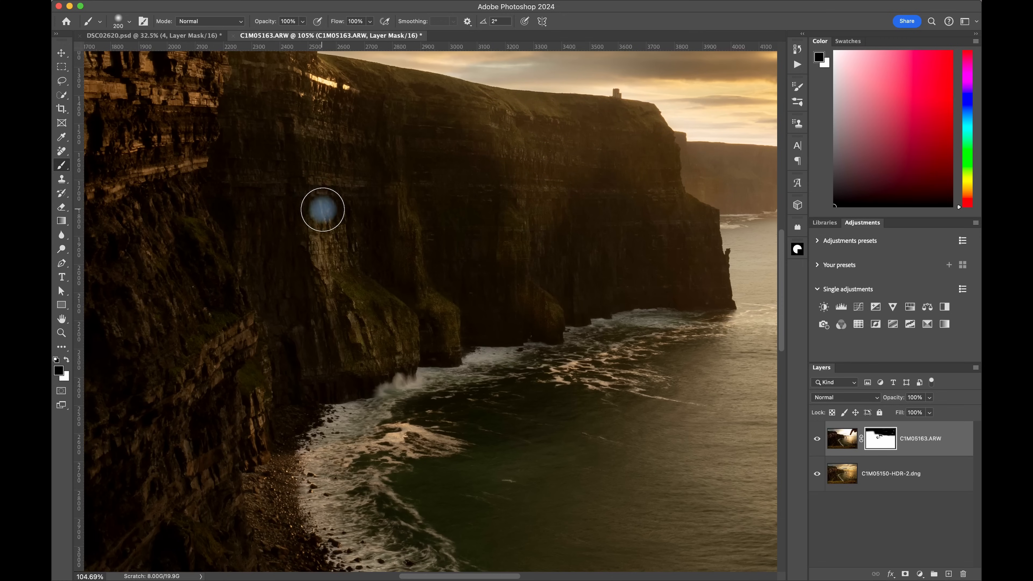
left_click_drag(323, 208, 285, 73)
Paint black on the mask over the near cliff's shadowed lower slopes with a 250 to 300 px brush.
scroll(358, 176, "down", 8)
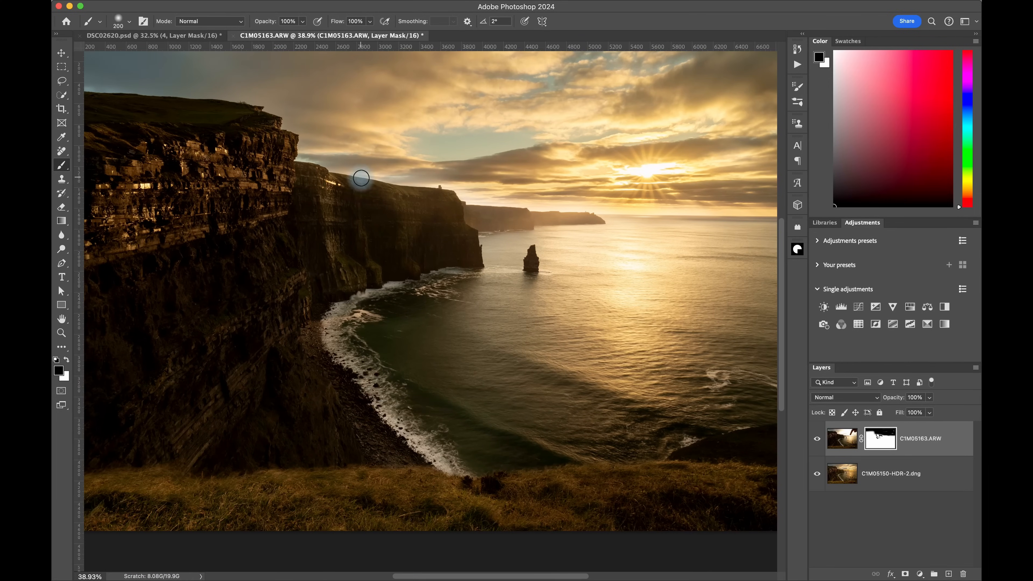
key("bracketright")
key("bracketright")
left_click_drag(295, 285, 116, 415)
left_click_drag(258, 367, 153, 471)
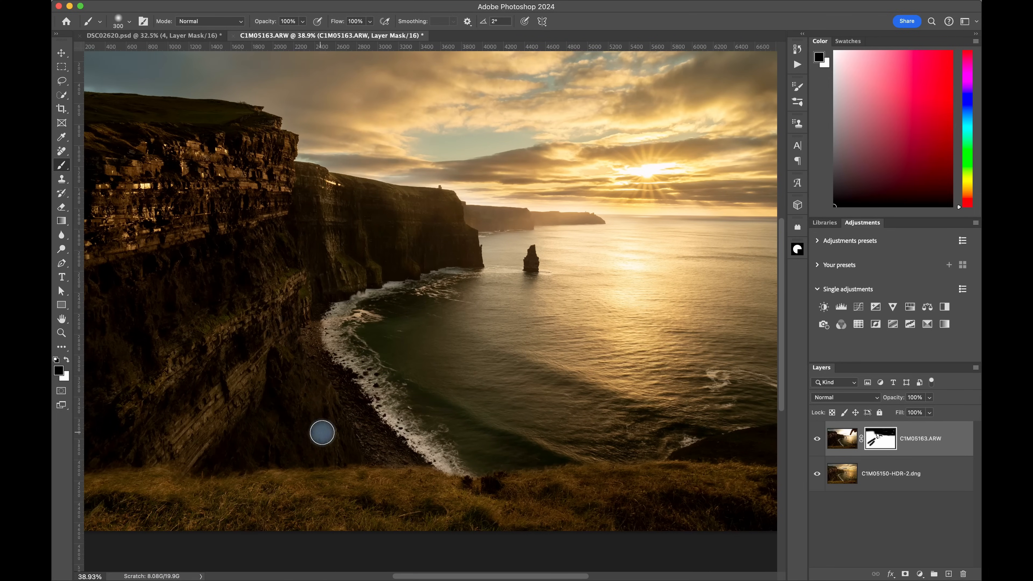
scroll(325, 434, "up", 1)
mouse_move(321, 474)
left_mouse_down()
mouse_move(300, 449)
mouse_move(295, 407)
mouse_move(256, 378)
left_mouse_up()
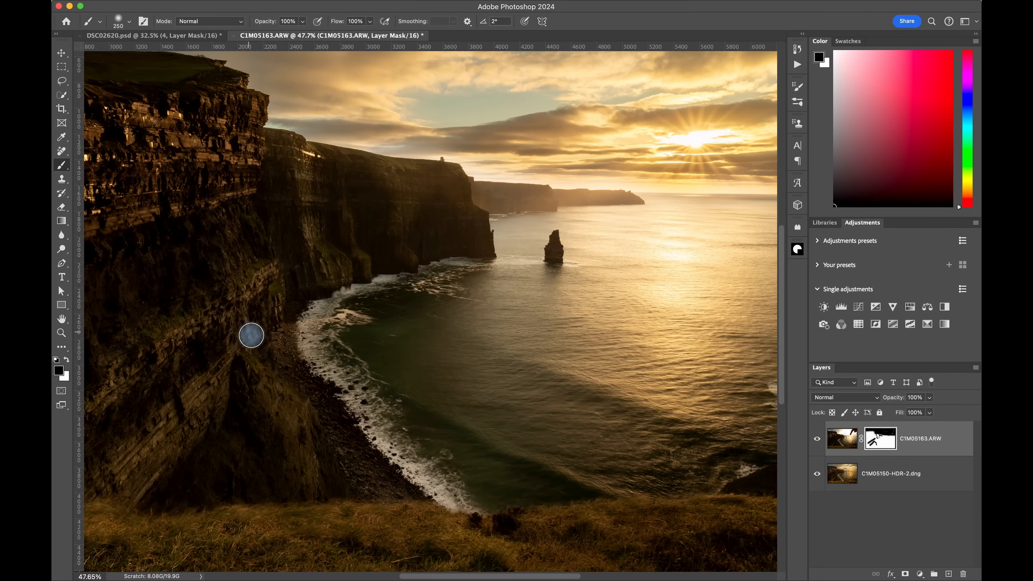
Paint black on the mask over the foreground grass with a 400 px brush.
scroll(259, 321, "down", 1)
key("bracketright")
key("bracketright")
key("bracketright")
scroll(150, 163, "down", 1)
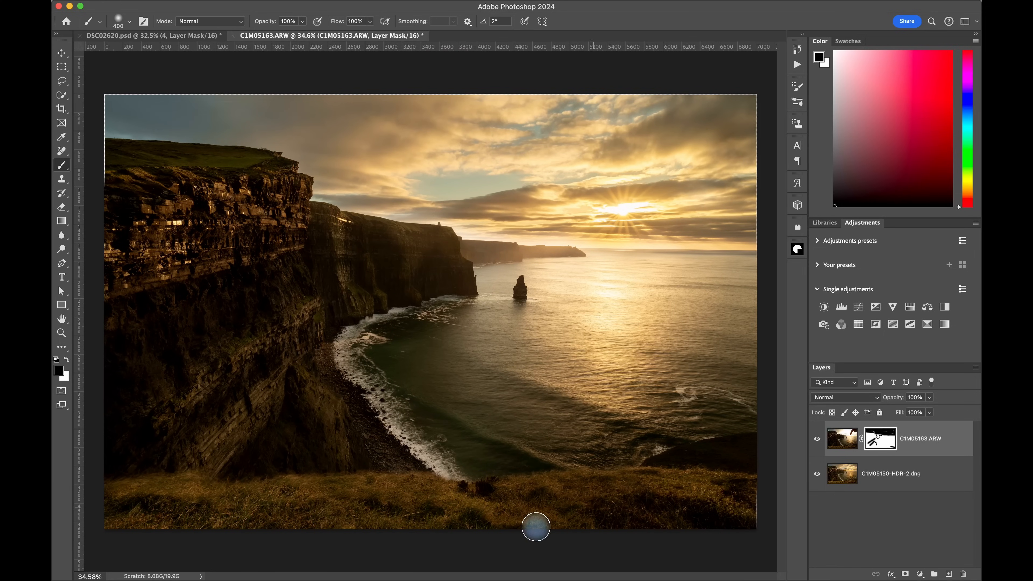
mouse_move(351, 525)
left_mouse_down()
mouse_move(322, 507)
mouse_move(240, 518)
mouse_move(165, 499)
left_mouse_up()
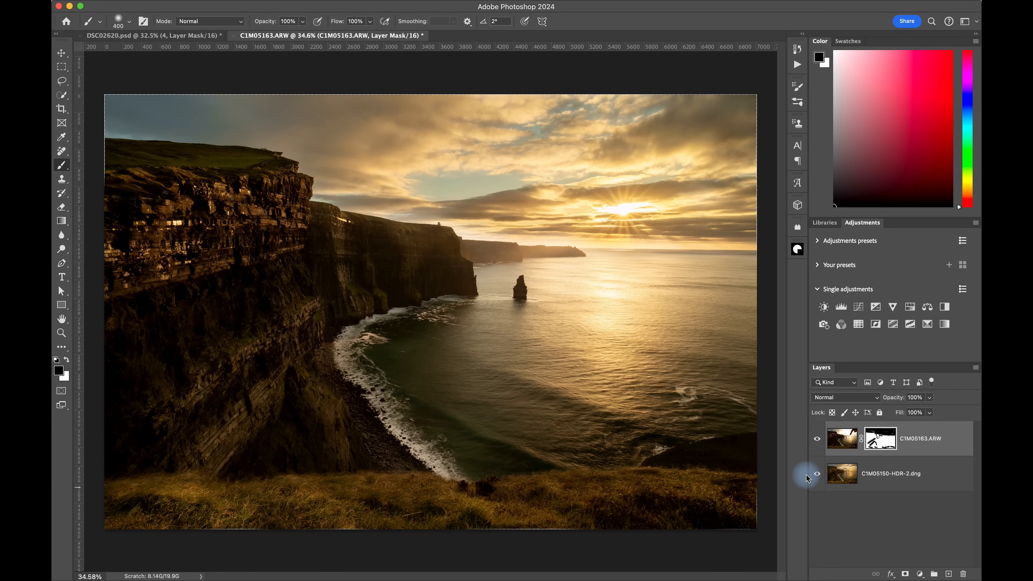
Compare the image with the masked exposure hidden and shown, and reduce the brush size to 125 px.
left_click(818, 439)
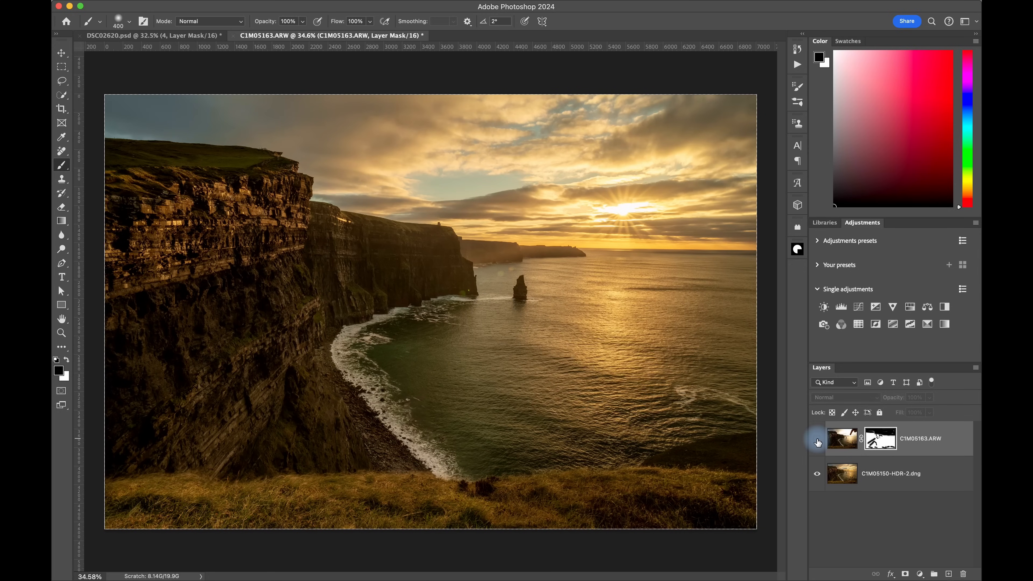
left_click(818, 440)
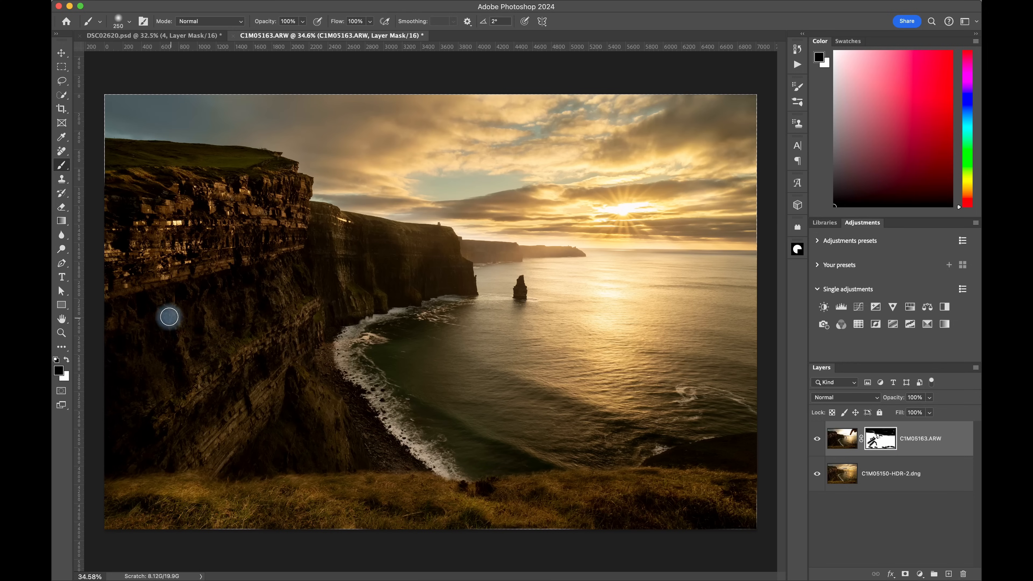
key("bracketleft")
key("bracketleft")
key("bracketleft")
key("bracketleft")
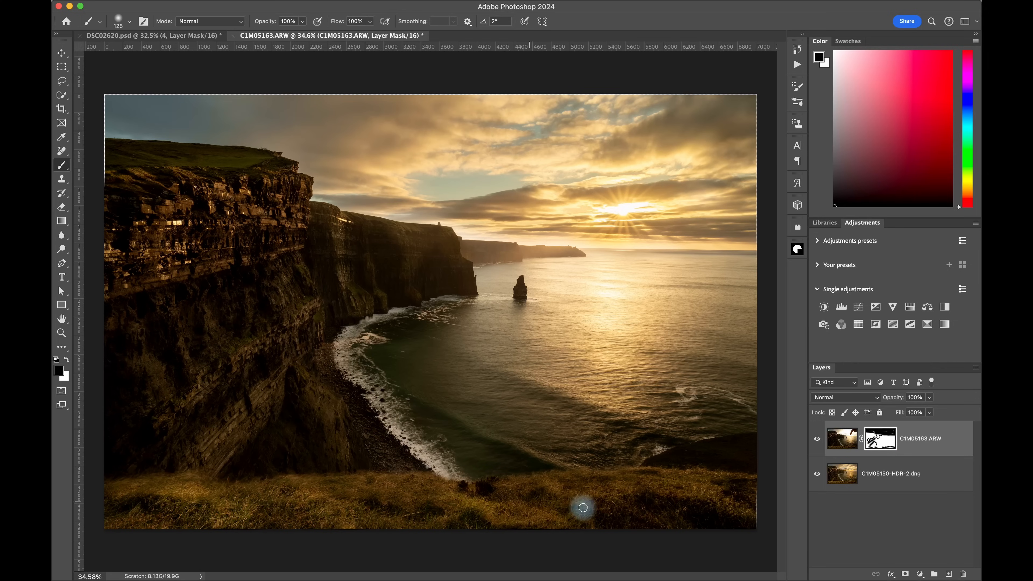
Add a Selective Color adjustment with Reds at Cyan -50, Magenta +50 and Yellow +38, and compare the result with the HDR layer alone.
left_click(928, 325)
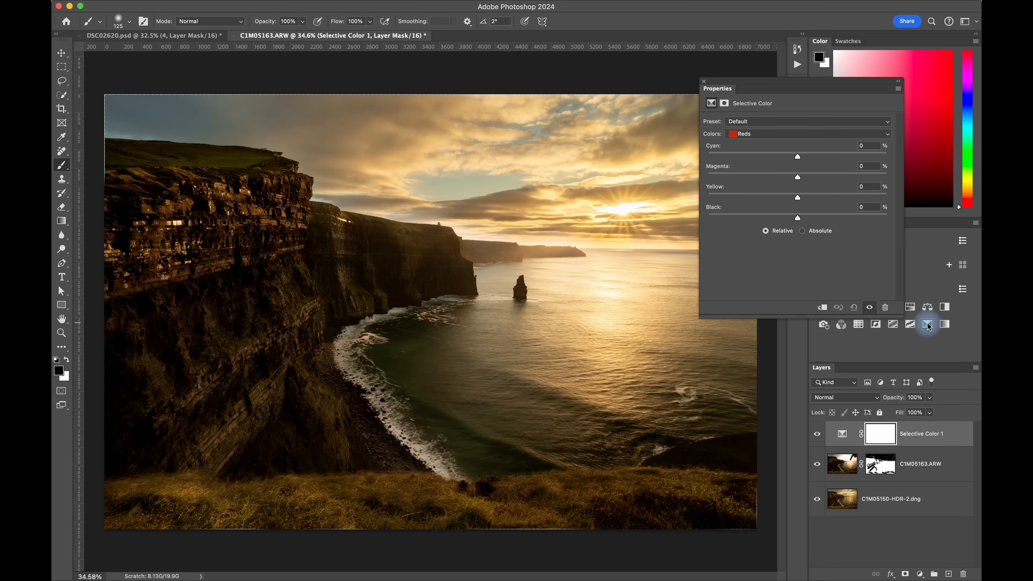
left_click(768, 139)
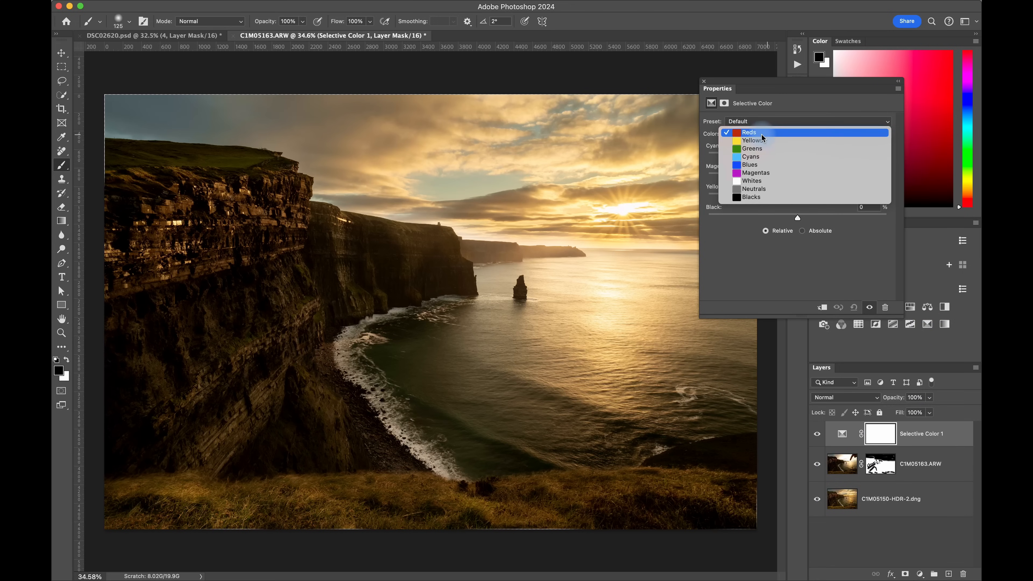
left_click(759, 134)
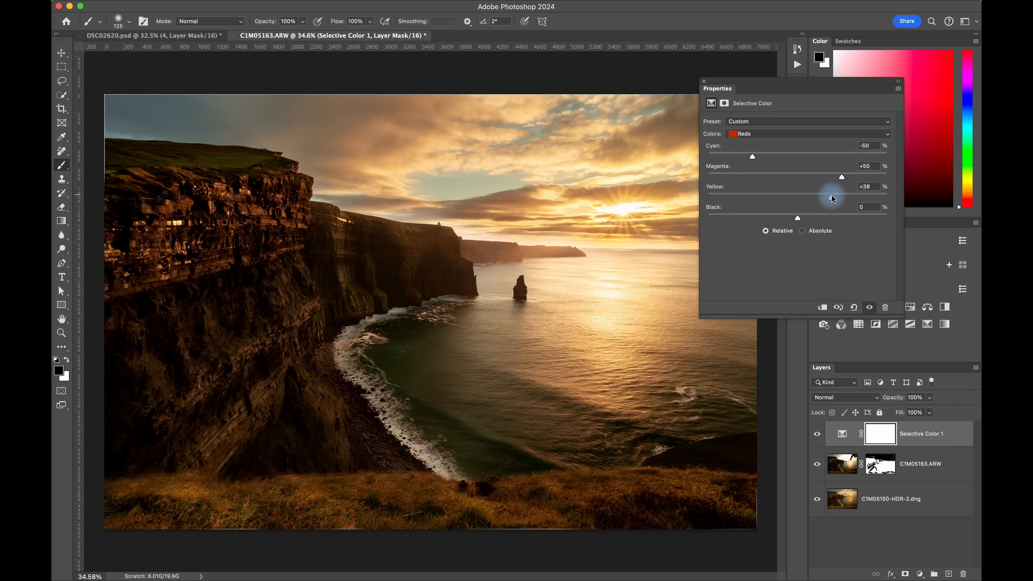
left_click(763, 167)
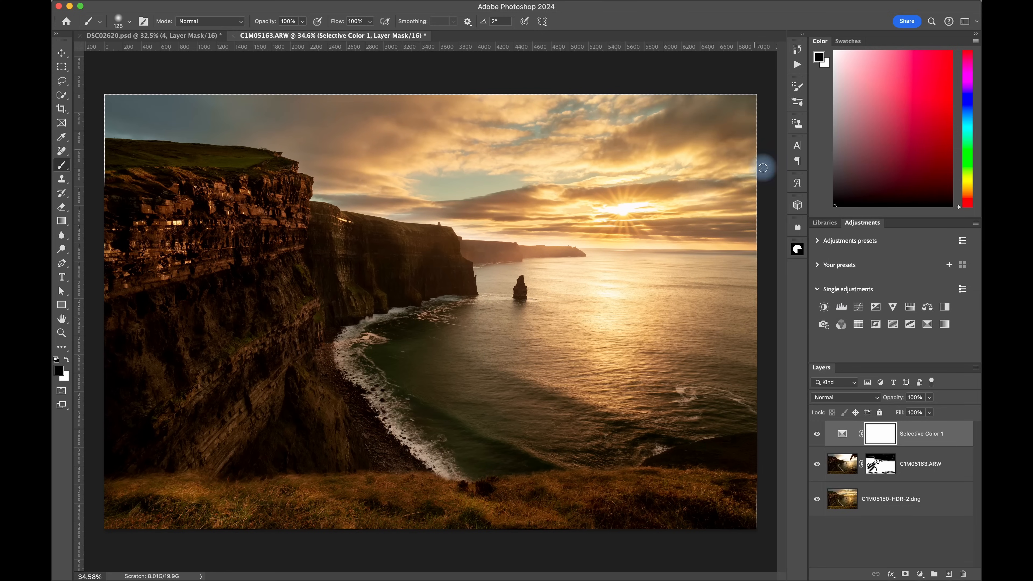
left_click(817, 500, "alt")
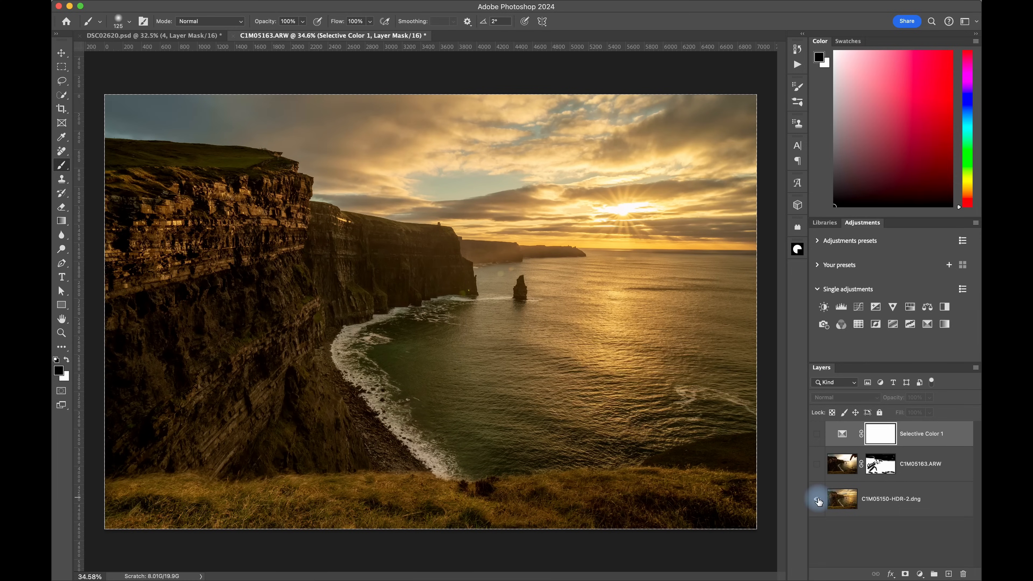
left_click(817, 500, "alt")
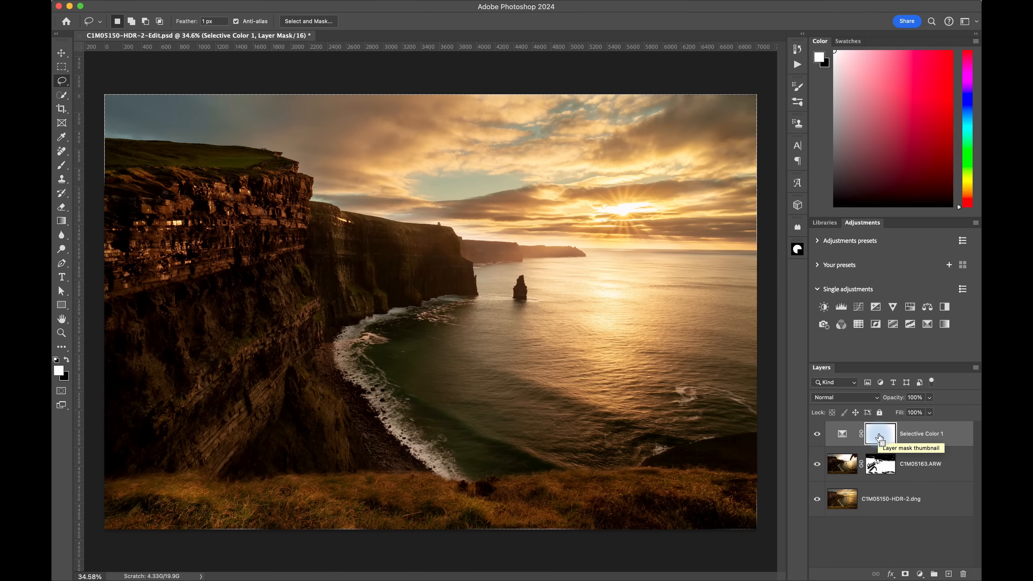
Stamp all visible layers into a new top layer and convert it to a smart object.
key("super+shift+alt+n")
right_click(897, 440)
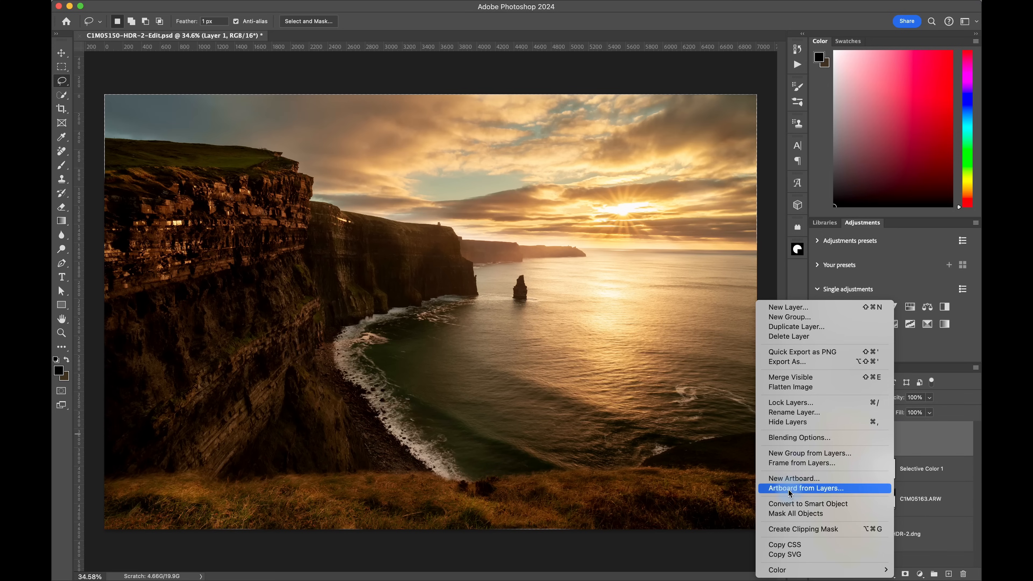
left_click(819, 505)
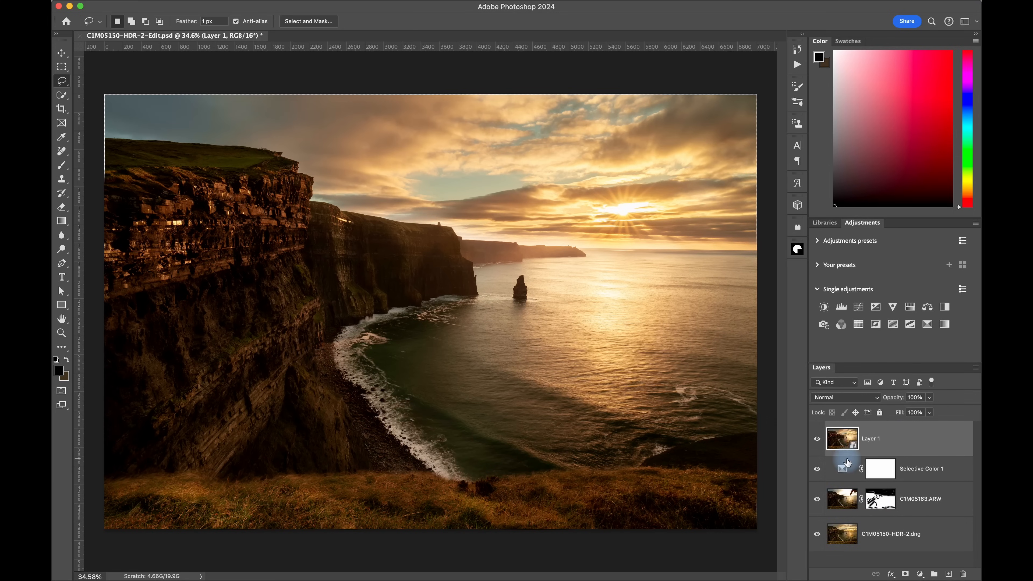
Open the smart object in the Luminar Neo filter's editing tools and display the Water Enhancer settings.
left_click(330, 12)
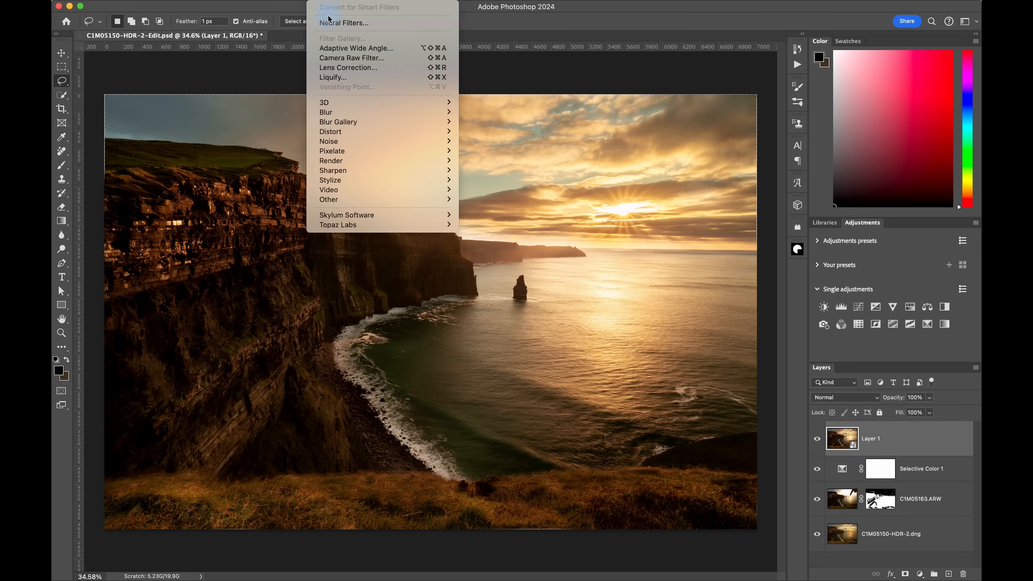
mouse_move(386, 215)
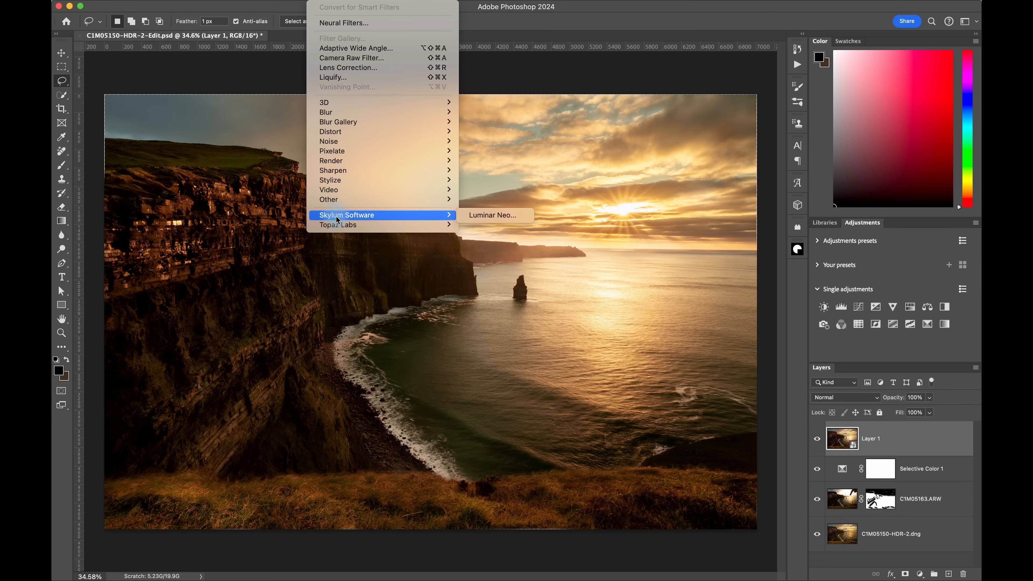
left_click(484, 217)
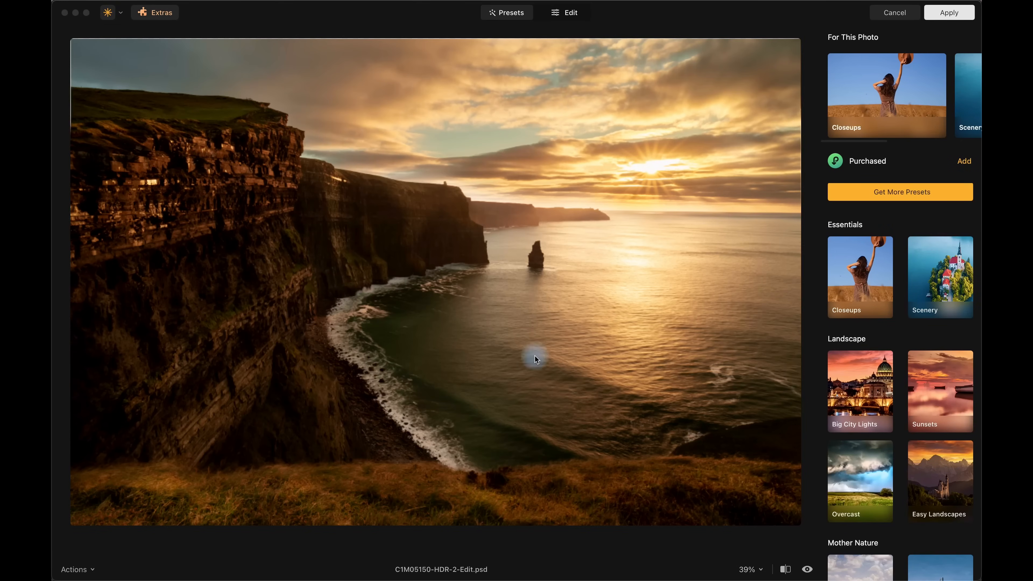
left_click(567, 16)
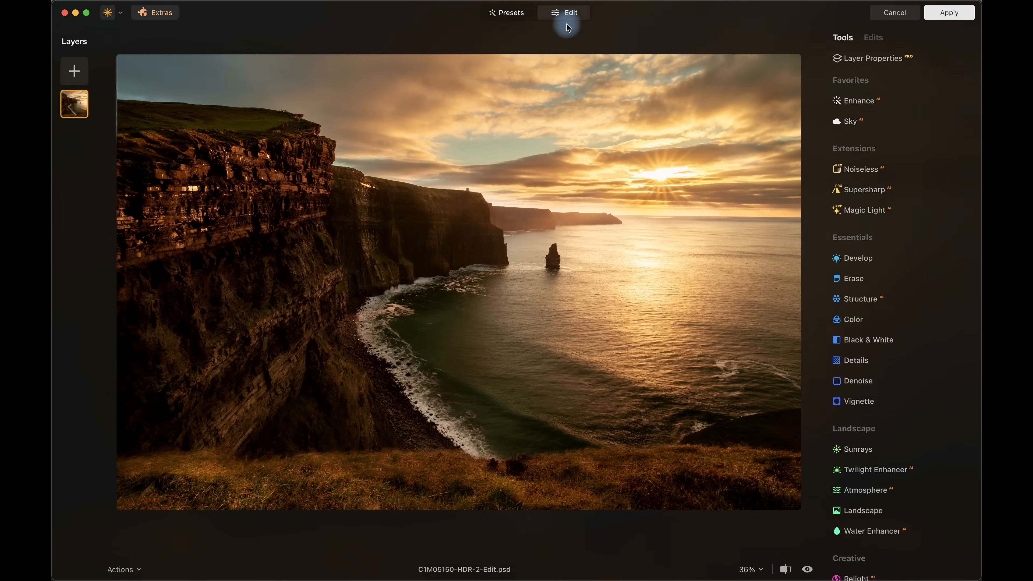
left_click(879, 533)
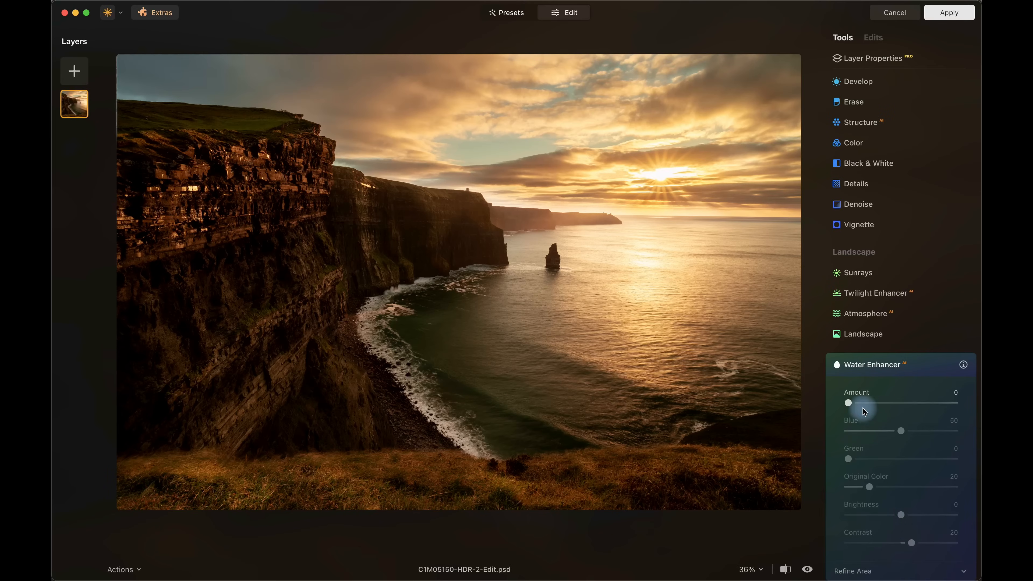
Set Water Enhancer to Amount 50, Green 50, Original Color 50 and Brightness 25, and compare the sea with the effect off and on.
left_click_drag(849, 404, 900, 415)
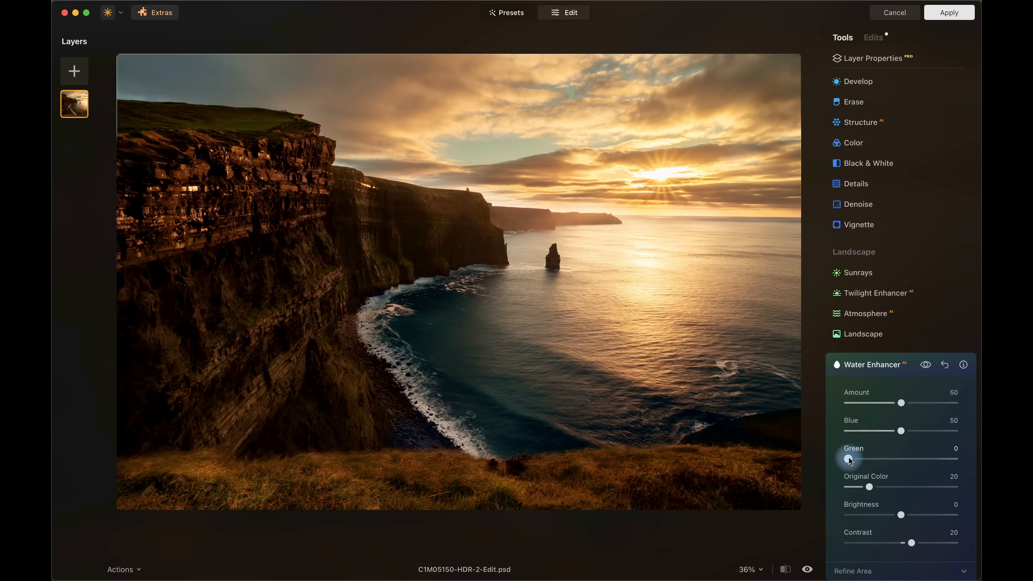
left_click_drag(849, 458, 924, 514)
left_click(927, 366)
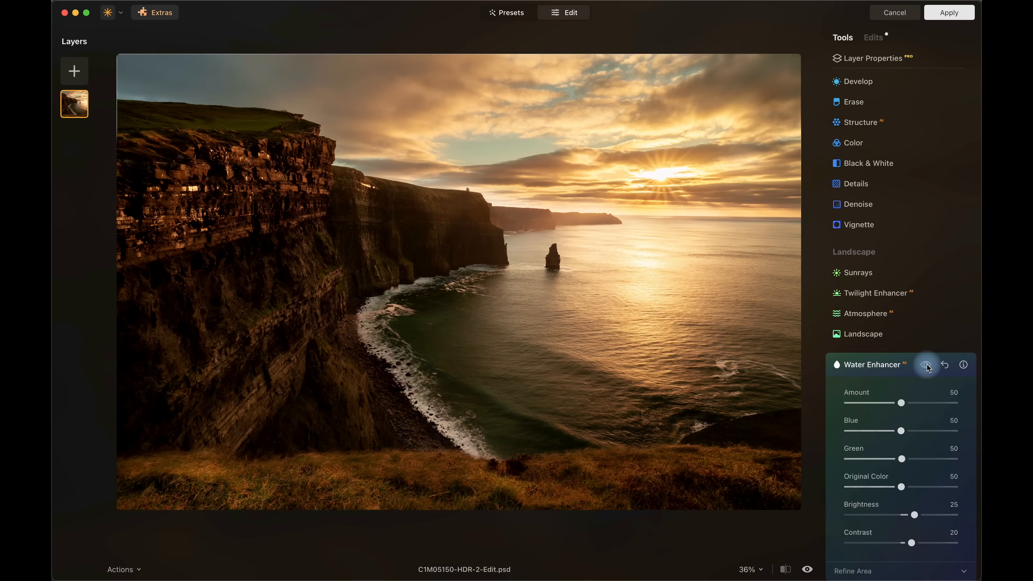
left_click(926, 365)
left_click(927, 366)
left_click(928, 366)
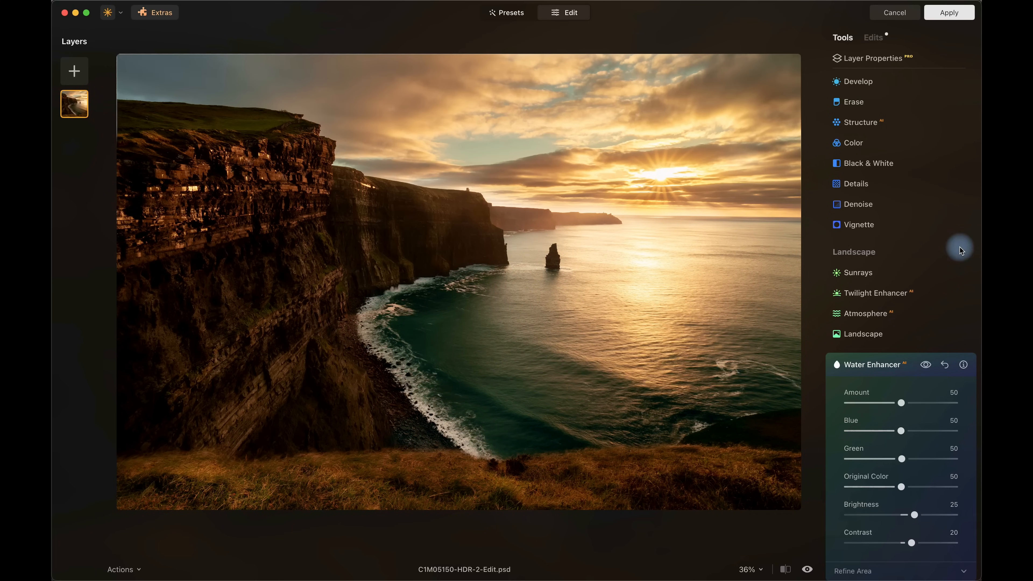
Apply the Luminar Neo adjustments to the smart object and toggle that layer's visibility in Photoshop to compare.
left_click(944, 13)
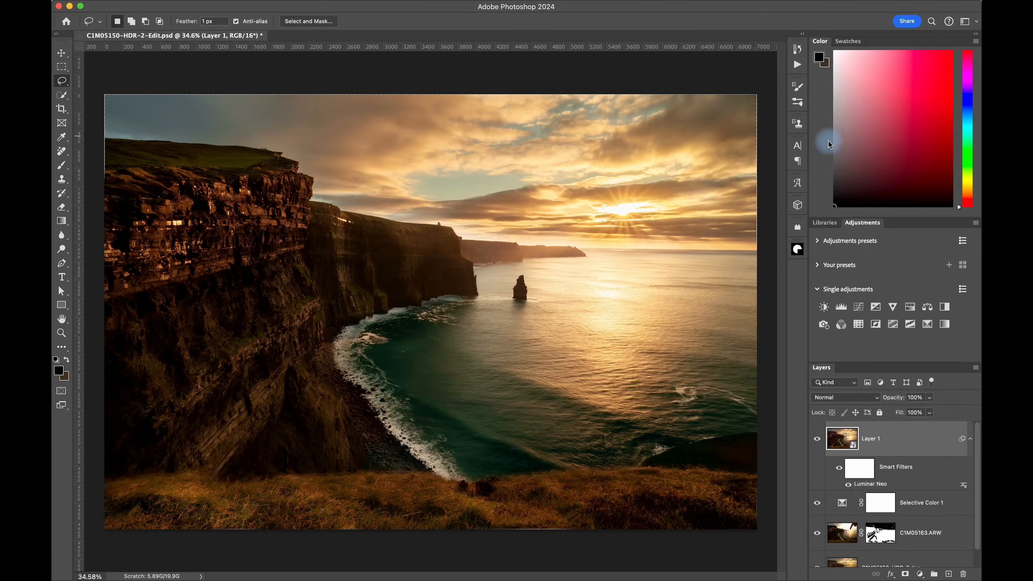
left_click(817, 440)
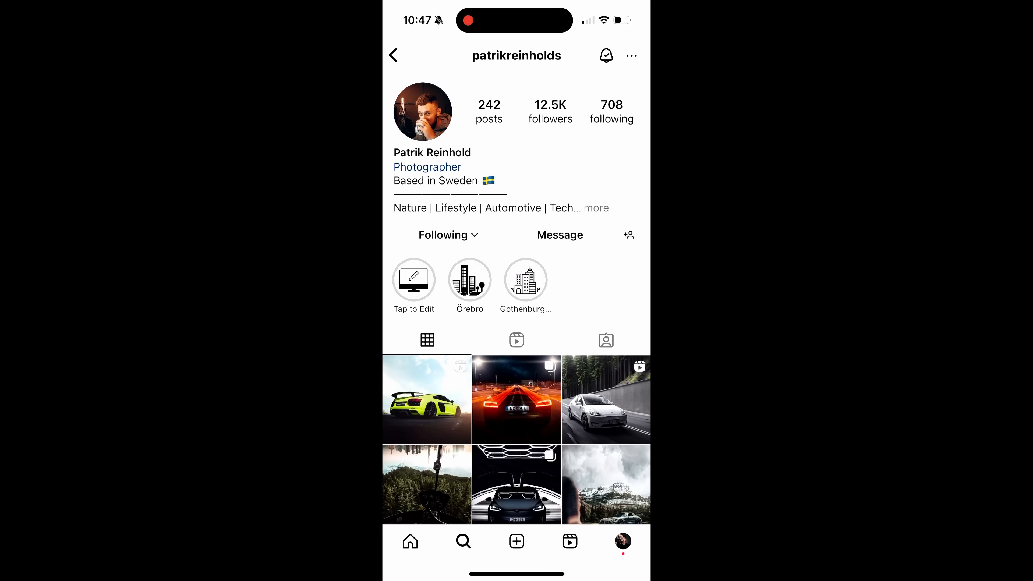
Switch to Instagram and browse the photographer's profile grid, opening several of the automotive and product posts.
scroll(516, 285, "down", 5)
left_click(427, 259)
left_click(394, 55)
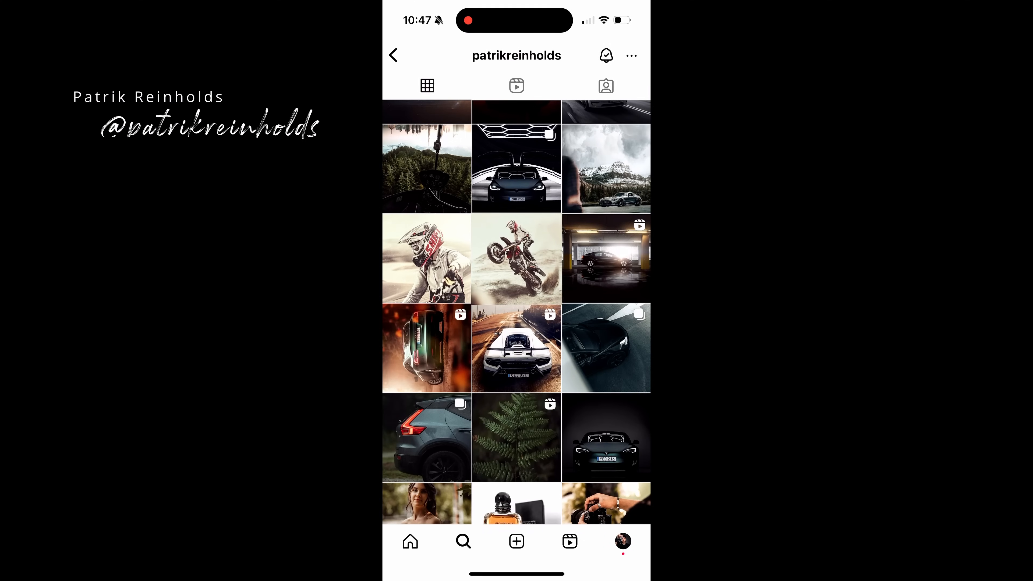
scroll(517, 325, "down", 5)
left_click(517, 310)
left_click(393, 55)
scroll(516, 326, "down", 10)
scroll(516, 325, "down", 10)
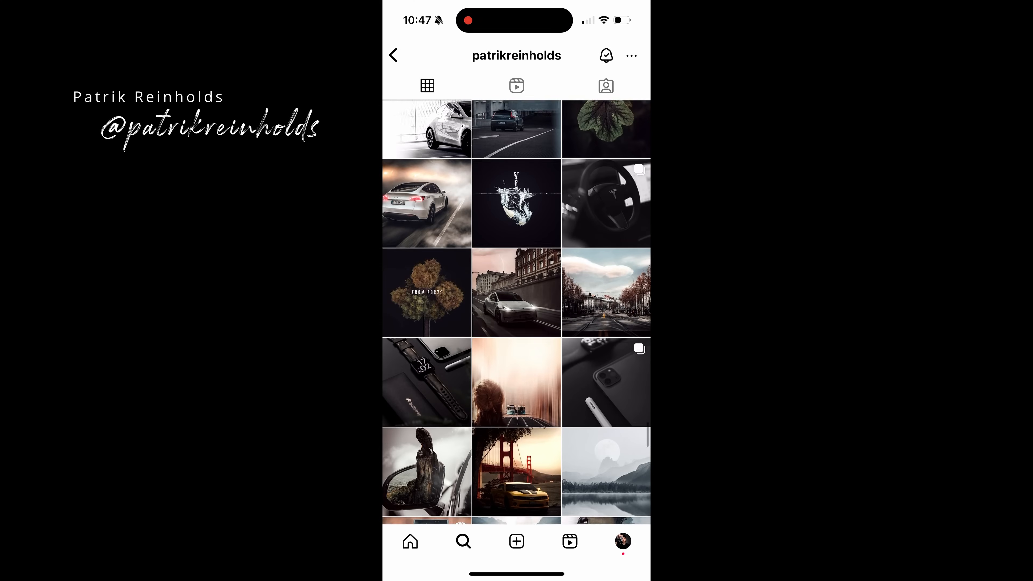
left_click(517, 444)
left_click(394, 54)
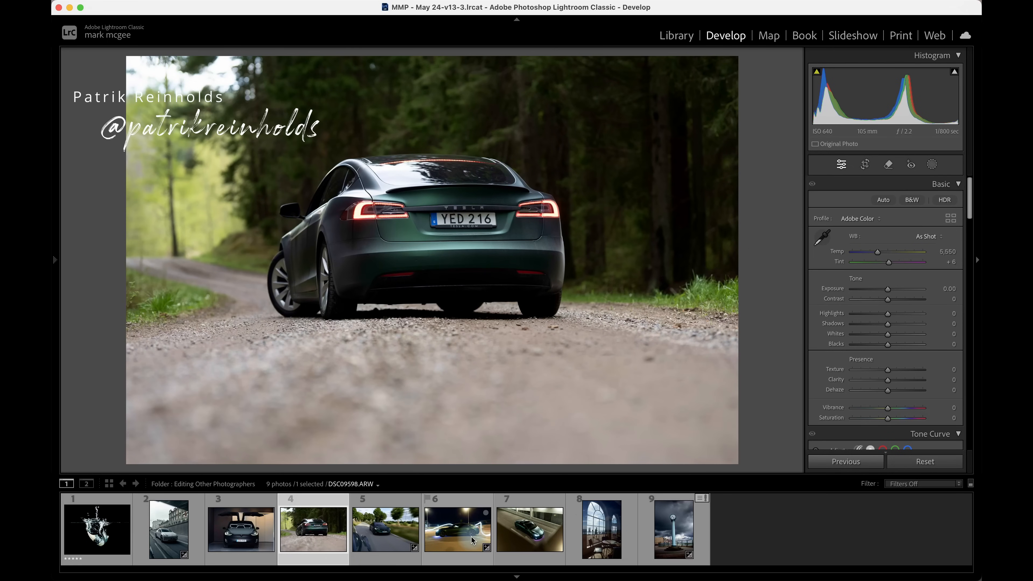
Switch to Lightroom Classic, look through the car photos, select DSC06713.ARW and hide the filmstrip.
left_click(468, 533)
left_click(533, 545)
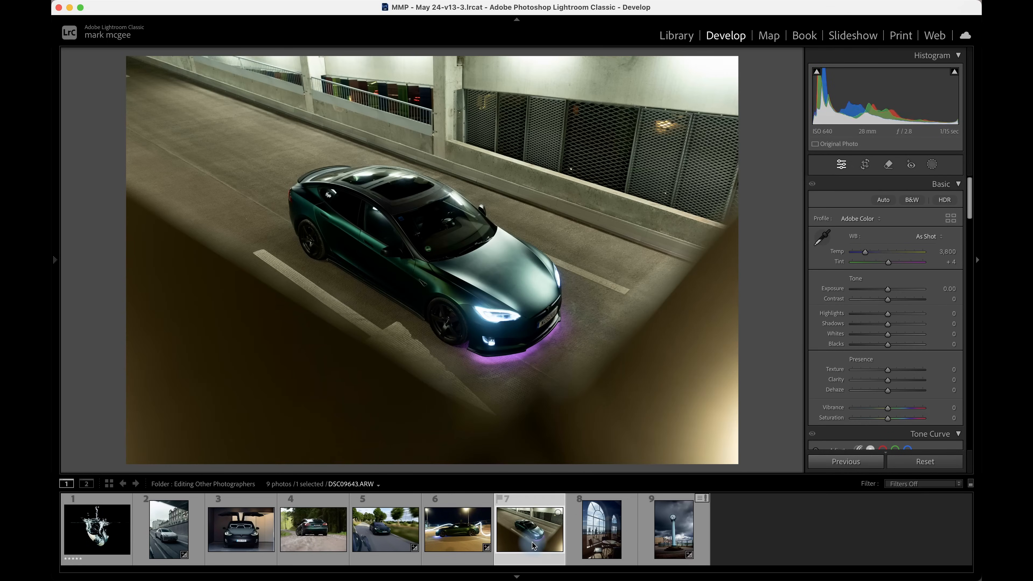
left_click(382, 528)
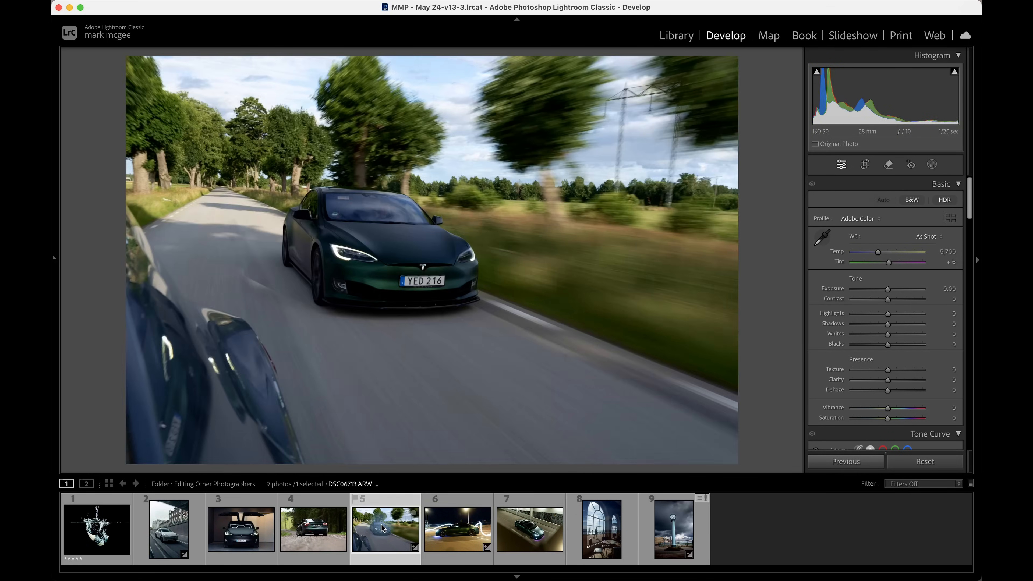
left_click(517, 576)
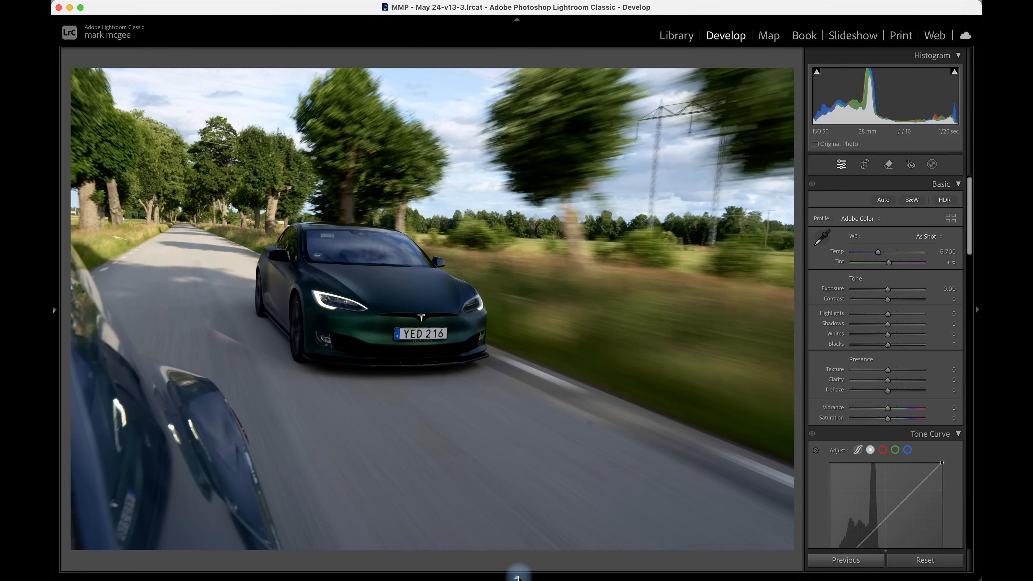
Inspect the front of the green car, and create a Select Subject mask for it.
left_click(455, 434)
key("super+equal")
key("super+equal")
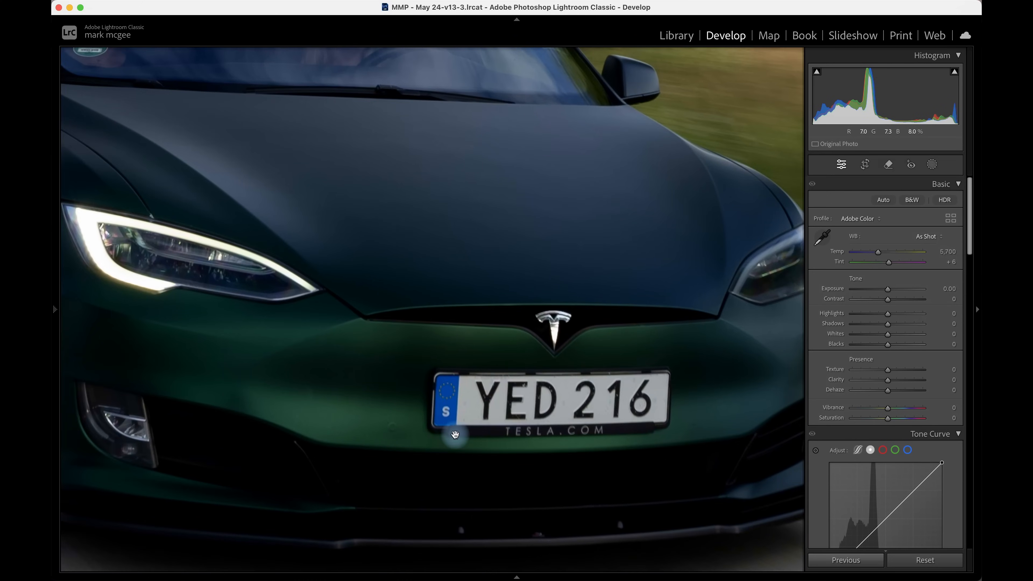
key("super+minus")
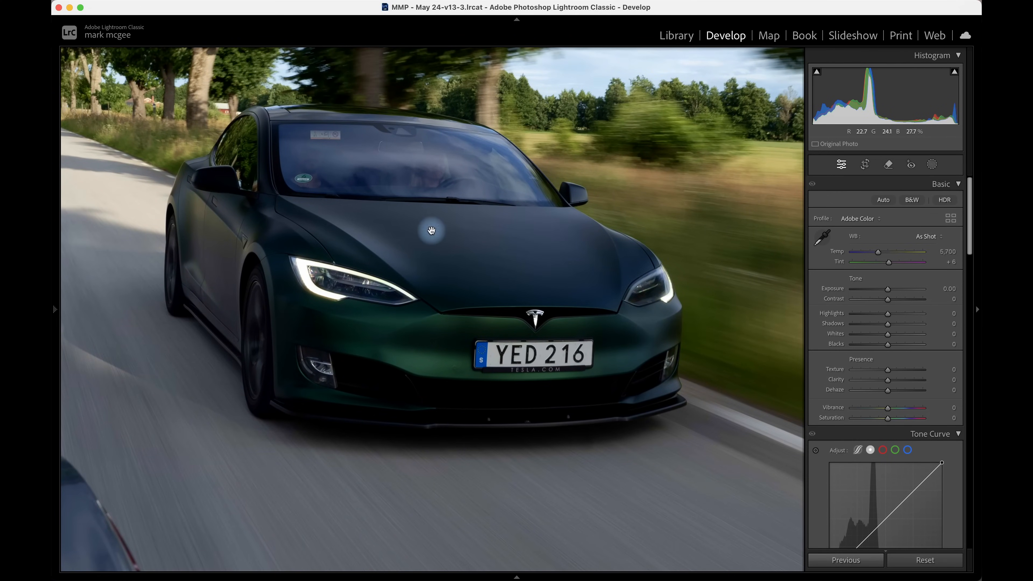
key("super+minus")
left_click(933, 166)
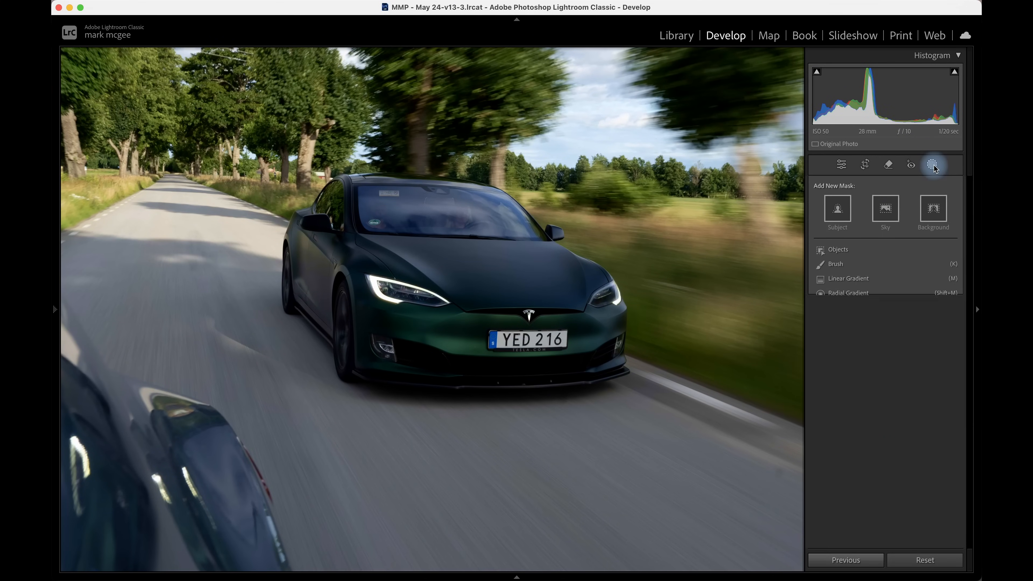
left_click(837, 211)
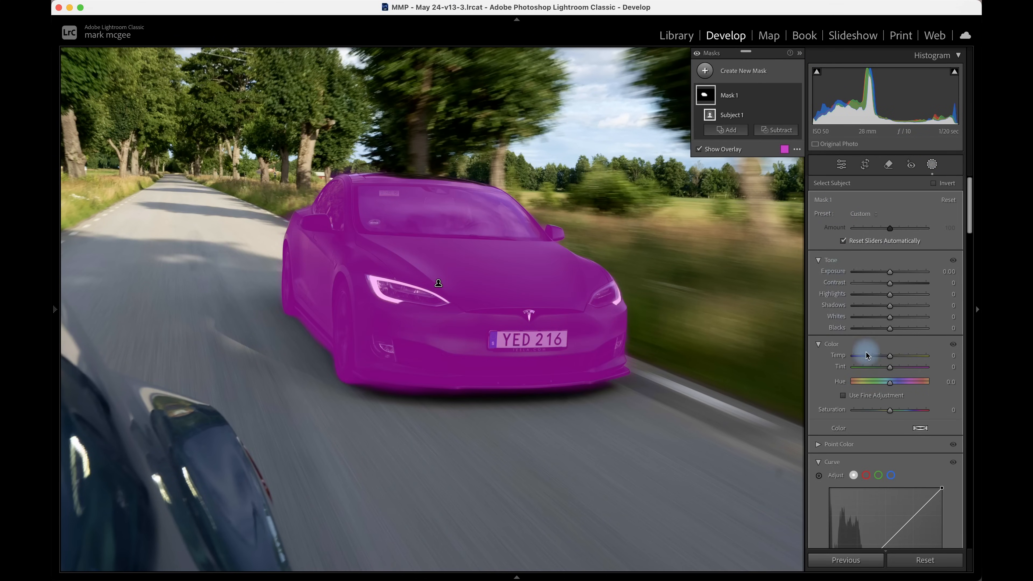
Set the car mask's Tint to -50 and Saturation to 19, and shape its curve with points at 125/182 and 41/39.
mouse_move(890, 370)
left_mouse_down()
mouse_move(870, 369)
mouse_move(884, 357)
left_mouse_up()
scroll(898, 383, "down", 5)
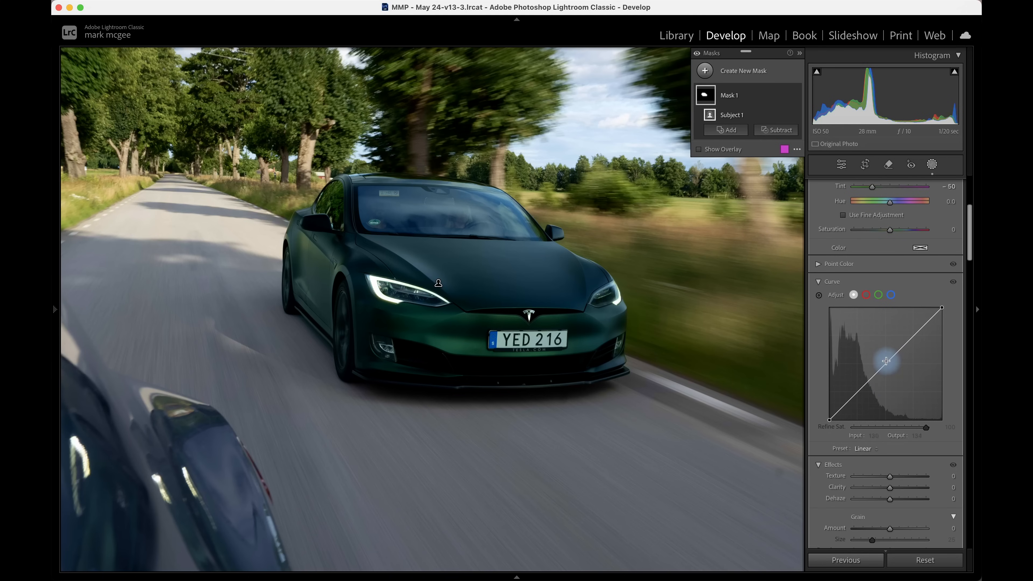
left_click_drag(884, 364, 885, 339)
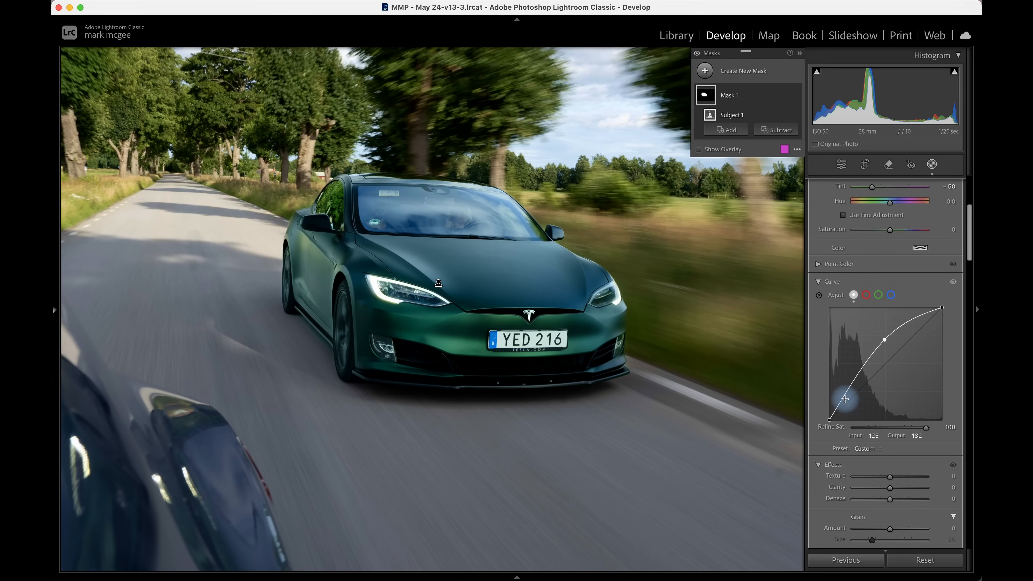
left_click_drag(847, 398, 848, 405)
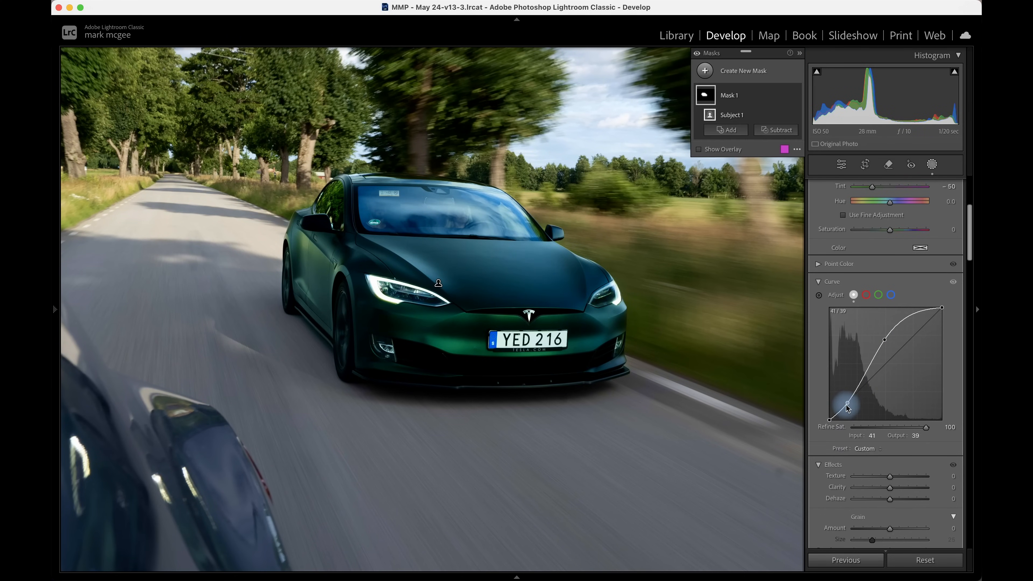
left_click_drag(893, 237, 897, 236)
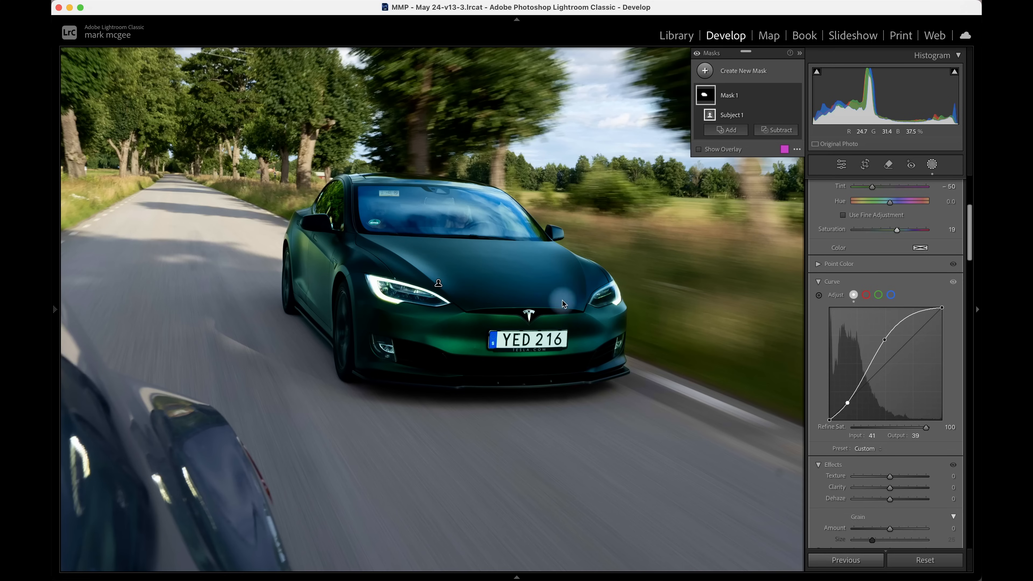
Create a brush mask and paint it over the car's side wheels and the whole windshield.
left_click(779, 159)
left_click(739, 72)
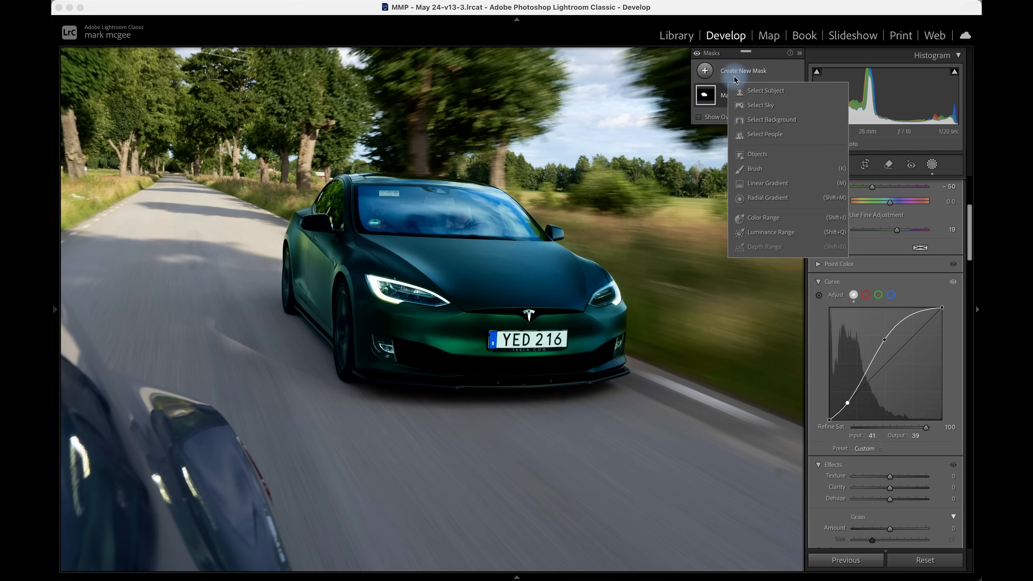
left_click(754, 168)
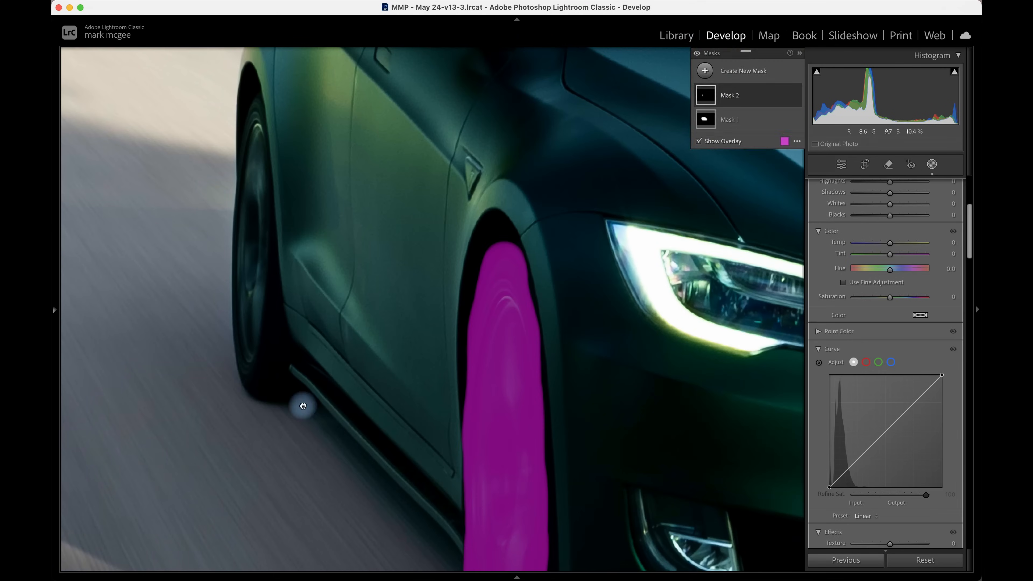
left_click_drag(254, 376, 253, 112)
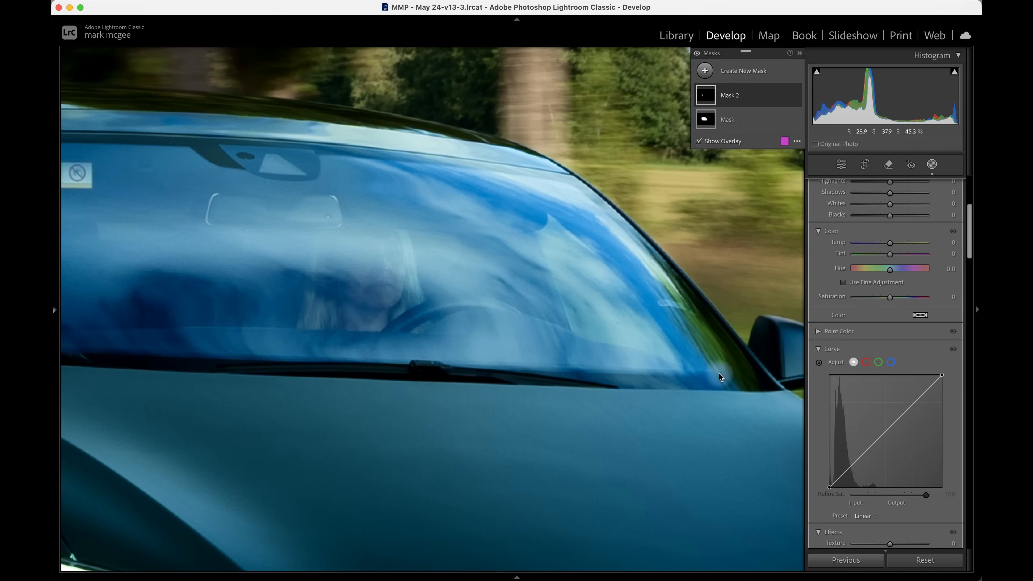
left_click_drag(728, 368, 173, 346)
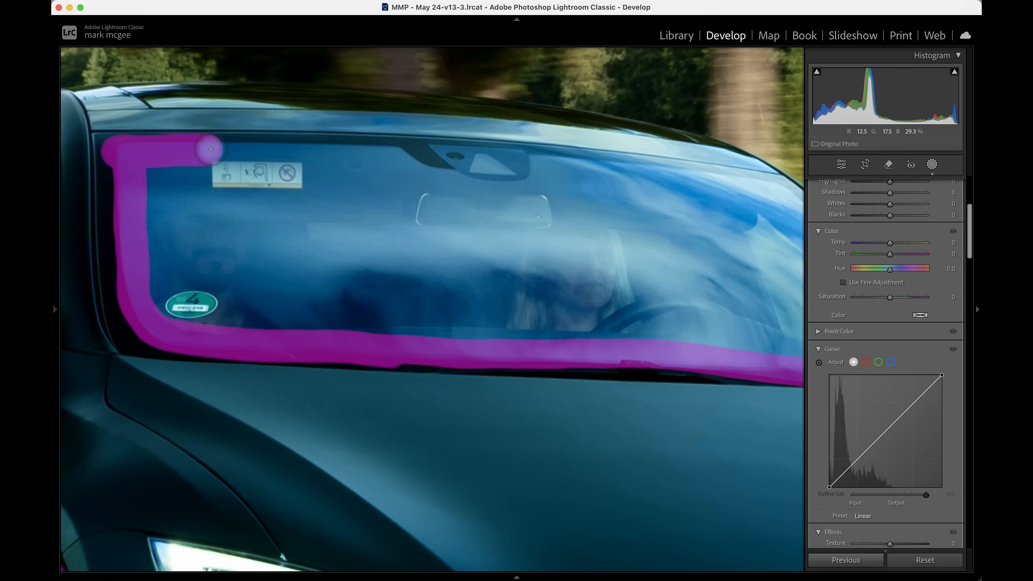
left_click_drag(212, 146, 791, 198)
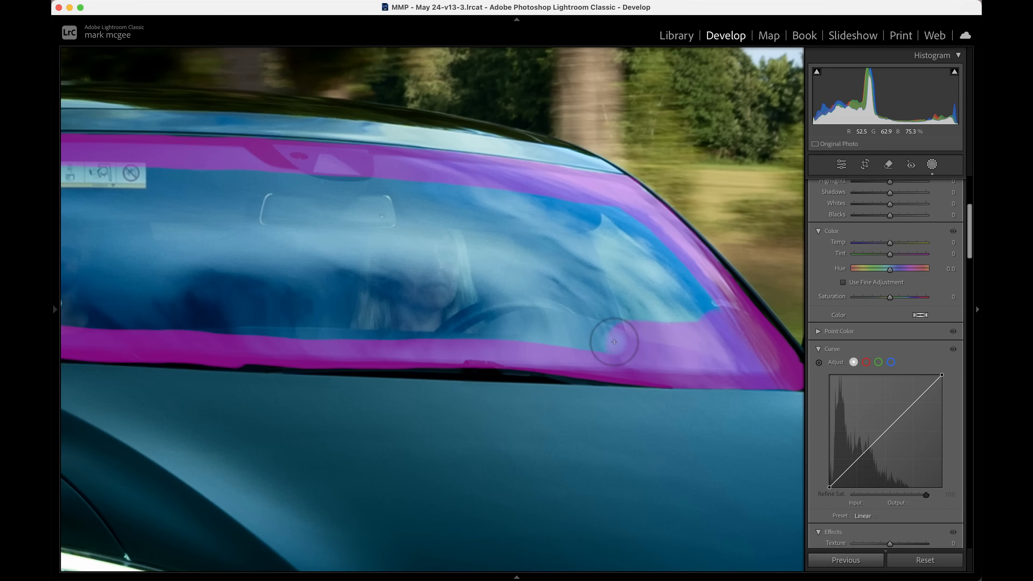
left_click_drag(611, 342, 422, 300)
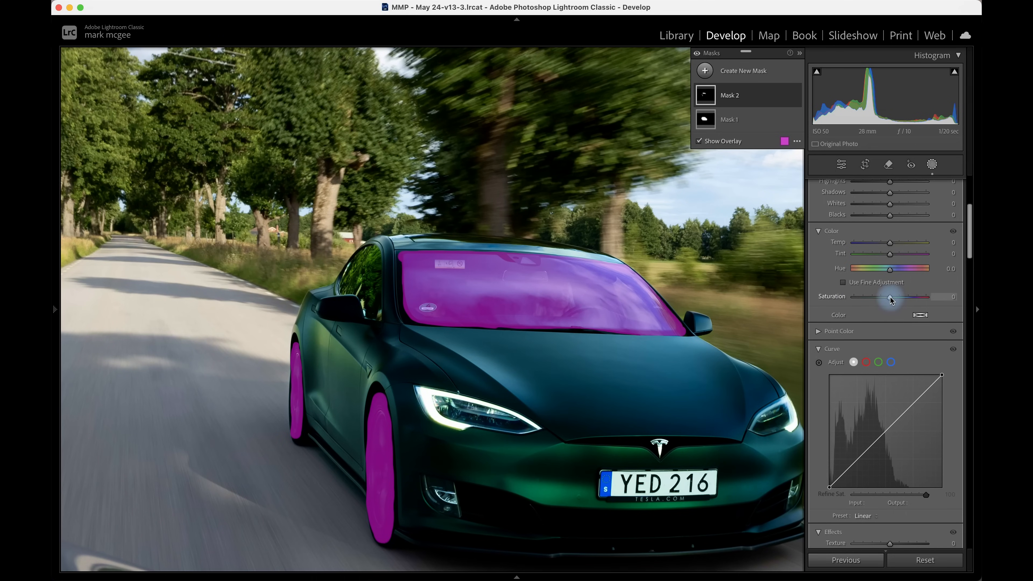
Set the brush mask's Saturation to -86 and Dehaze to 24, and compare the photo before and after the edits.
left_click_drag(889, 296, 859, 297)
key("z")
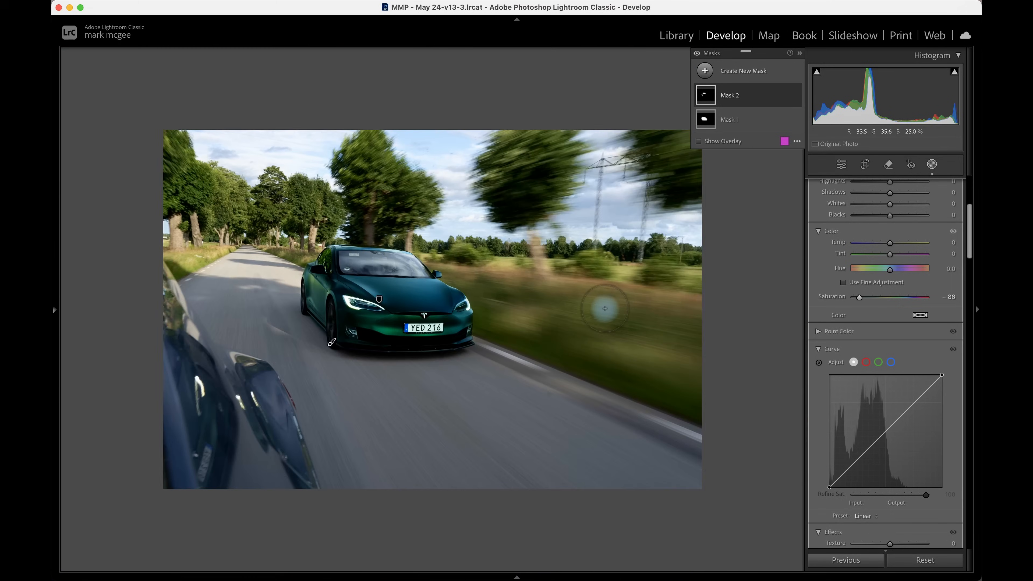
scroll(862, 191, "down", 5)
key("backslash")
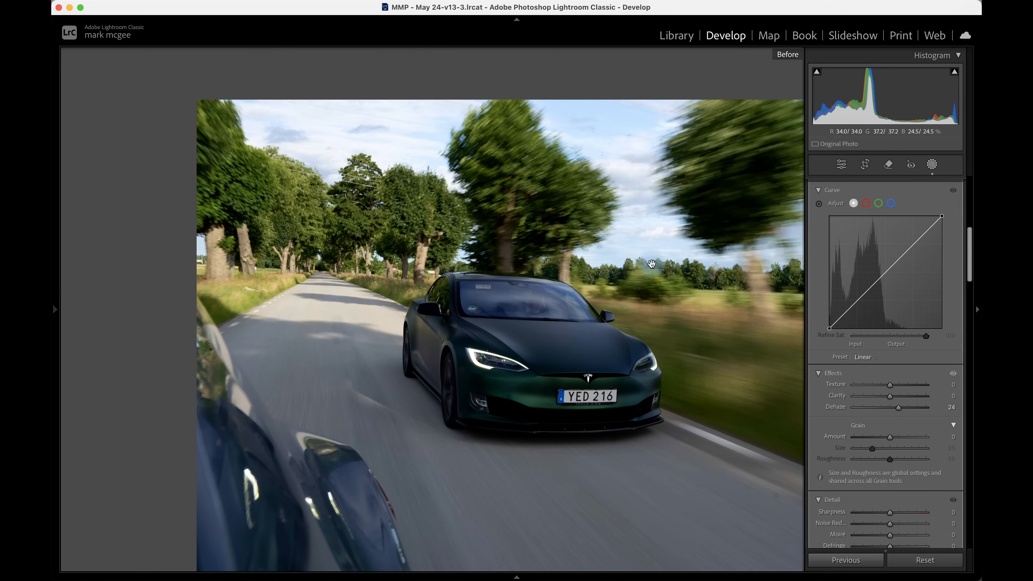
key("backslash")
key("backslash")
key("backslash")
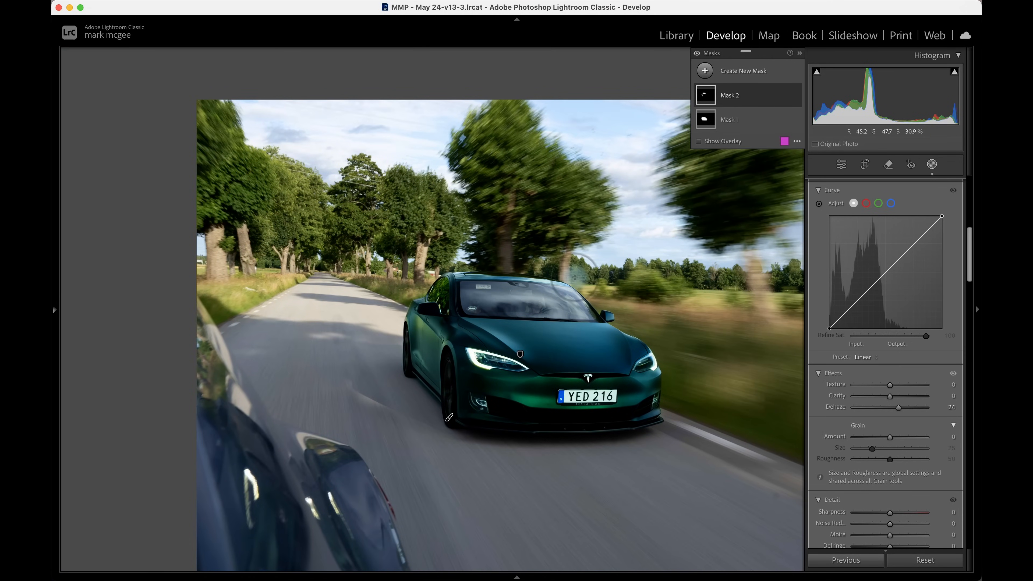
key("shift+w")
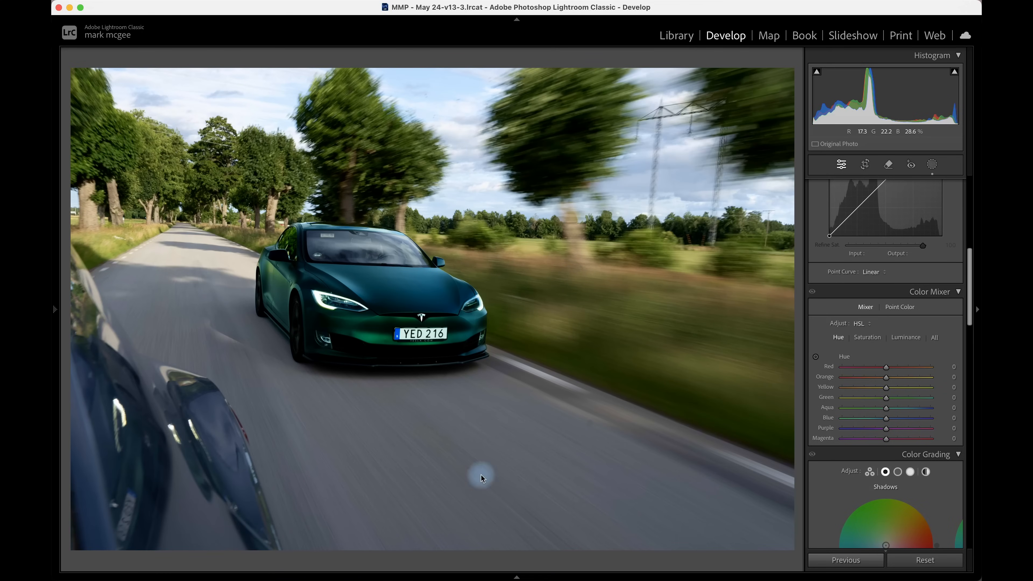
Add a linear gradient mask fading upward from the lower edge of the photo to the road just below the car.
left_click(932, 164)
left_click(742, 71)
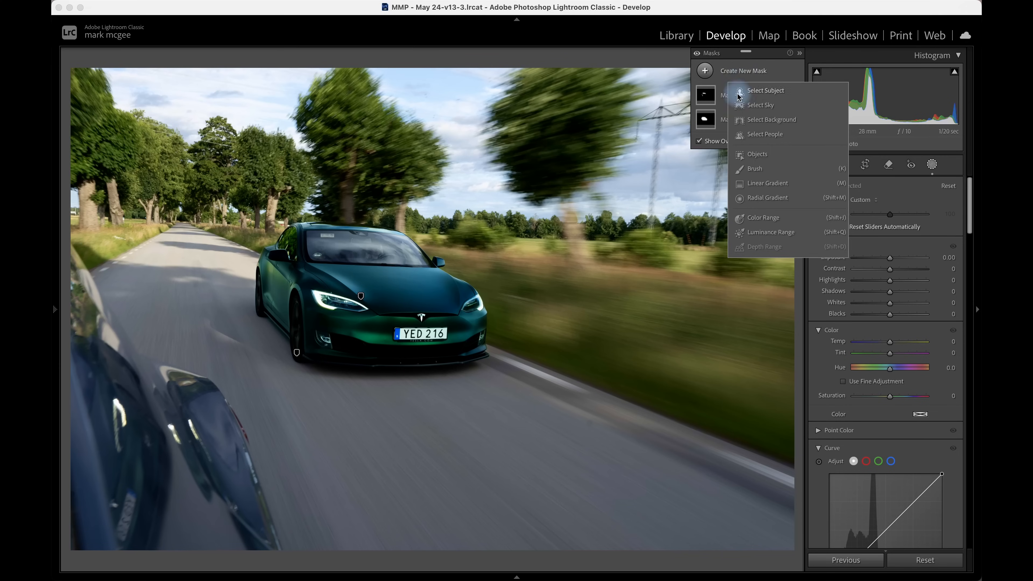
left_click(758, 183)
left_click_drag(447, 552, 445, 347)
Darken the foreground gradient with a curve point at 107/31 and raise its Dehaze.
scroll(872, 456, "down", 3)
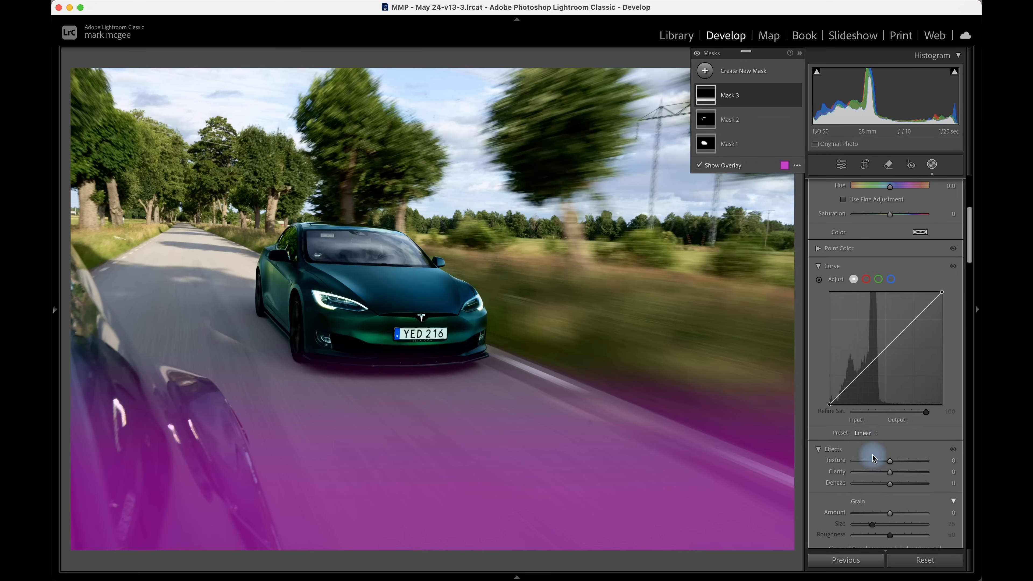
left_click_drag(858, 374, 878, 394)
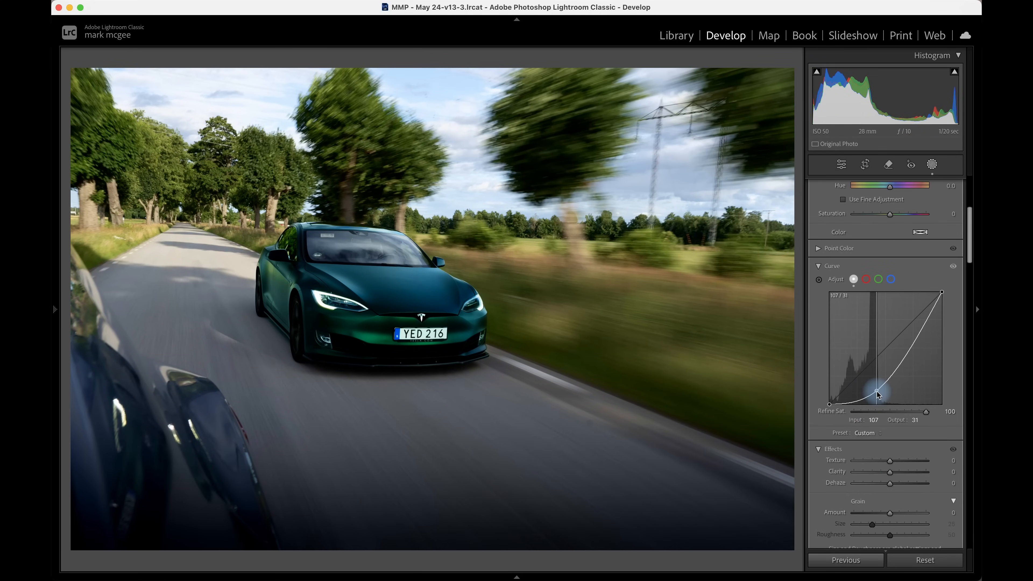
left_click_drag(891, 484, 906, 487)
key("shift+w")
Reduce the Color Mixer saturation of all eight colours to nearly -100.
scroll(911, 338, "down", 6)
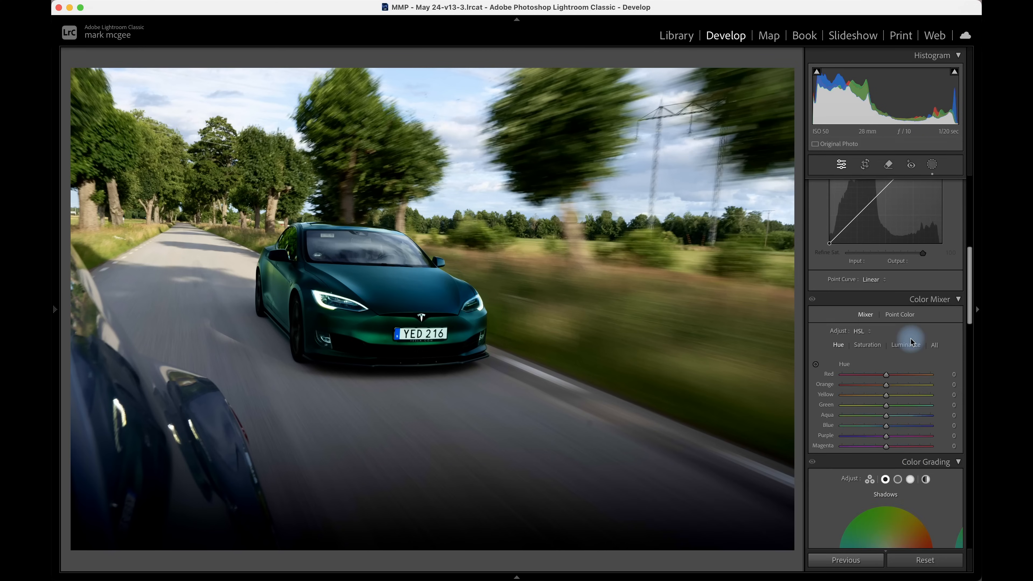
left_click(867, 240)
left_click_drag(886, 270, 842, 272)
left_click(843, 279)
left_click(843, 290)
left_click(841, 300)
left_click(842, 310)
left_click(842, 320)
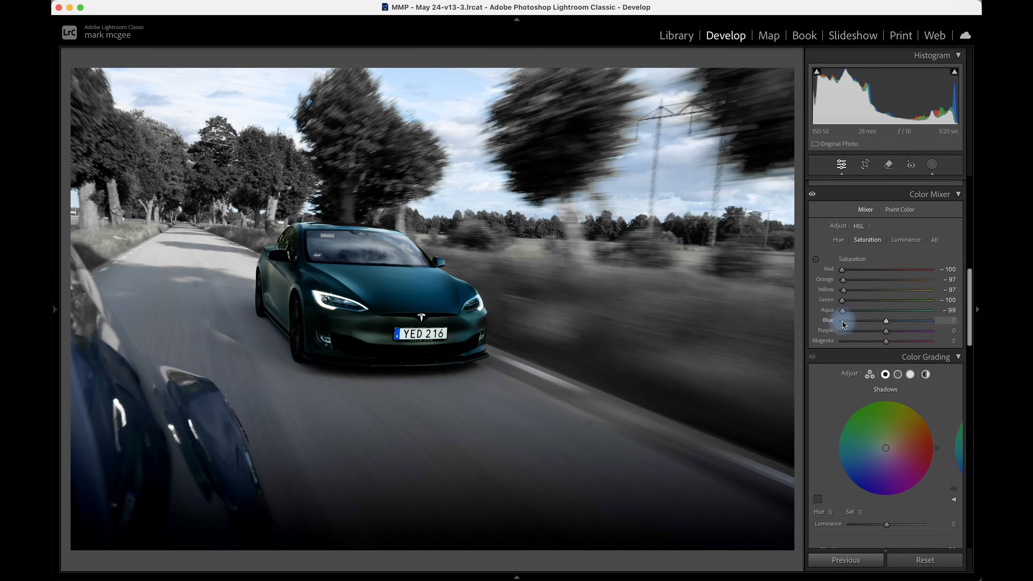
left_click(842, 330)
left_click(842, 341)
left_click(843, 289)
left_click(843, 279)
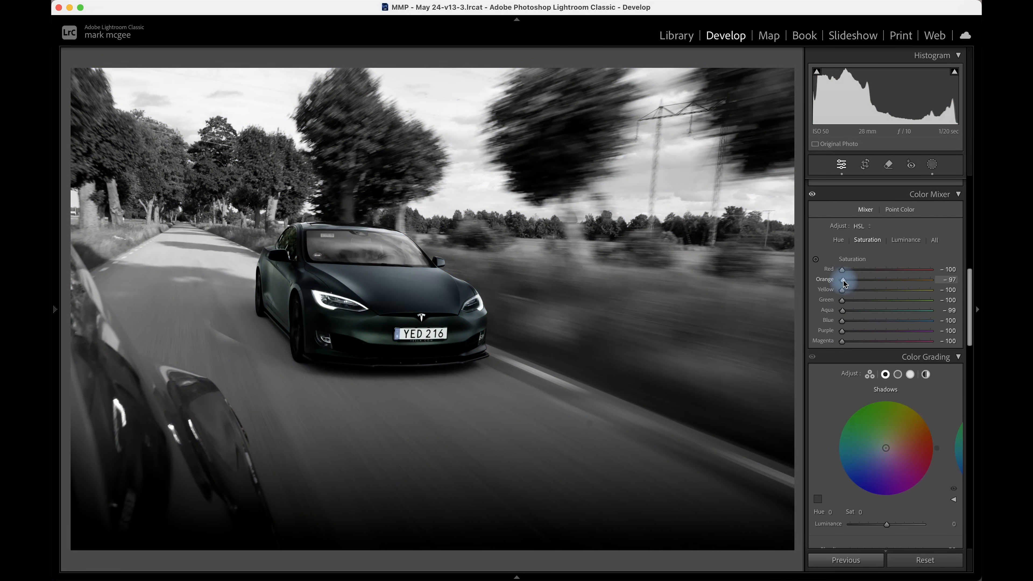
left_click(843, 271)
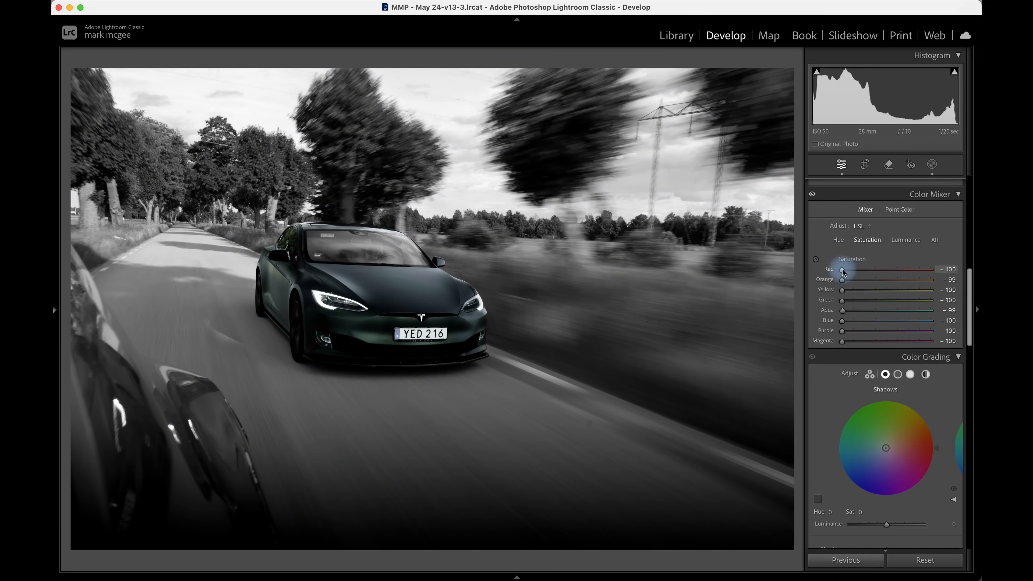
Set Color Mixer saturation to red -94, orange -47, yellow +60, green -1, aqua -30, blue -31, purple -89 and magenta -90.
left_click_drag(843, 270, 914, 300)
left_click(844, 281)
left_click(842, 300)
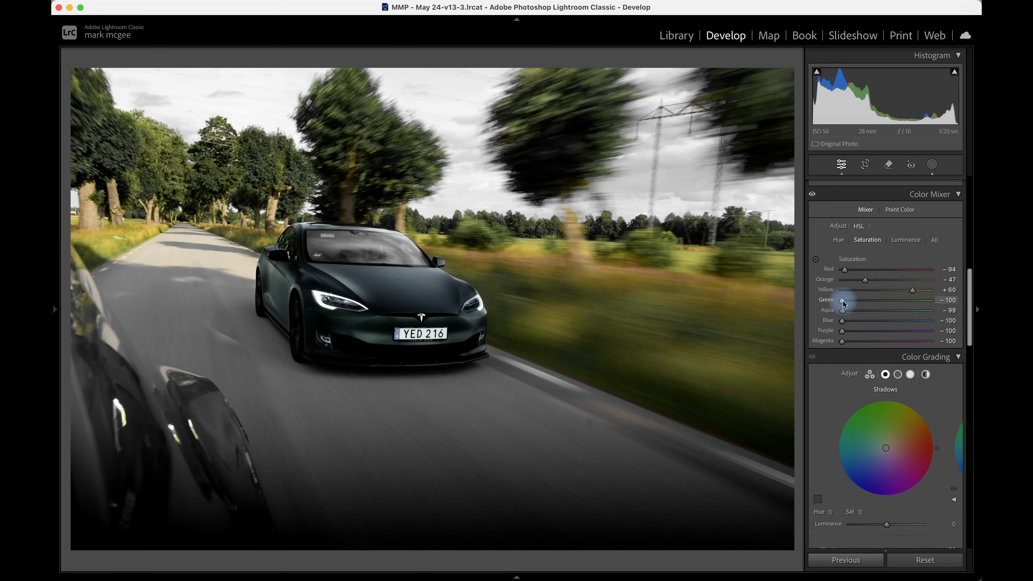
left_click_drag(843, 304, 877, 323)
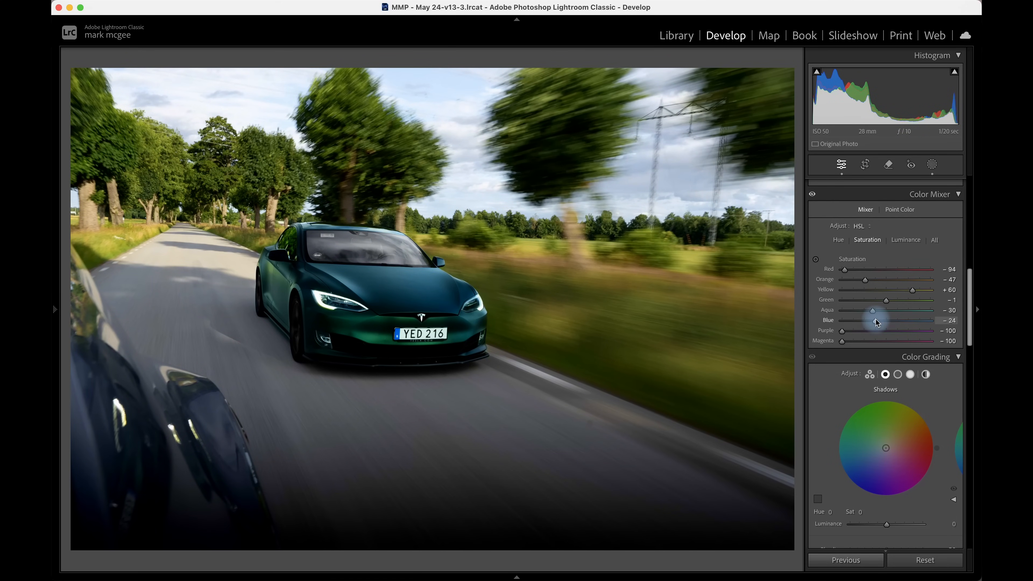
left_click_drag(876, 323, 847, 341)
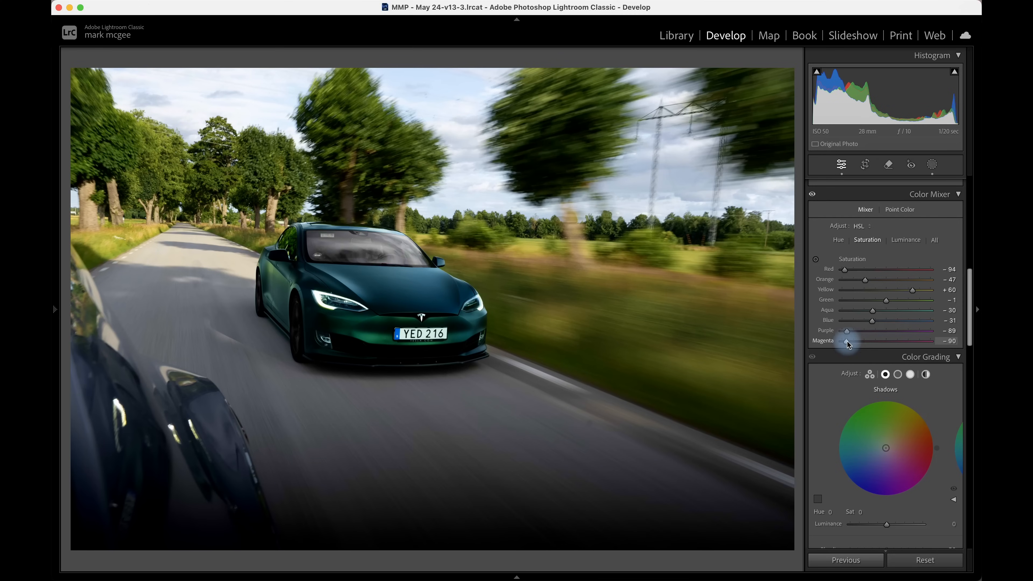
Shift the Color Mixer hues to yellow -81, green -74 and blue -30, and compare the photo without and with the mixer.
left_click(838, 240)
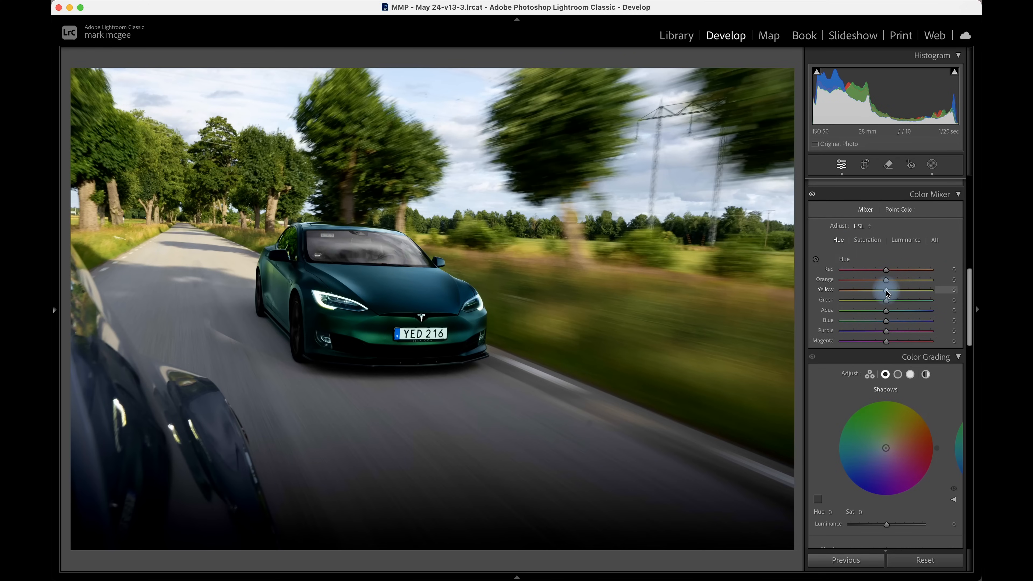
left_click_drag(888, 292, 873, 322)
left_click(812, 194)
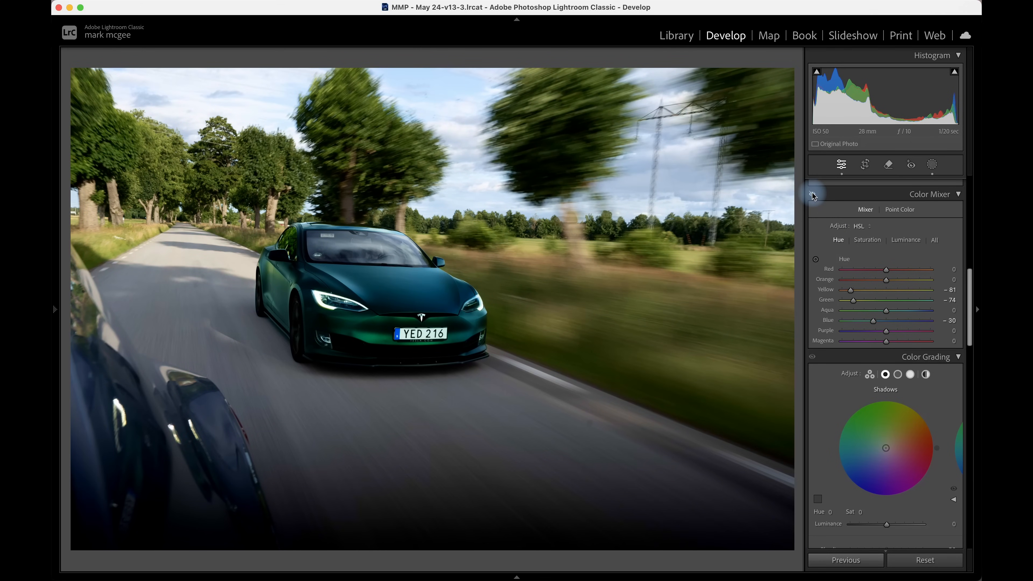
left_click(812, 195)
Raise aqua and blue luminance to +25 each and tint the shadows in Color Grading with hue 227 and saturation 13.
left_click(905, 240)
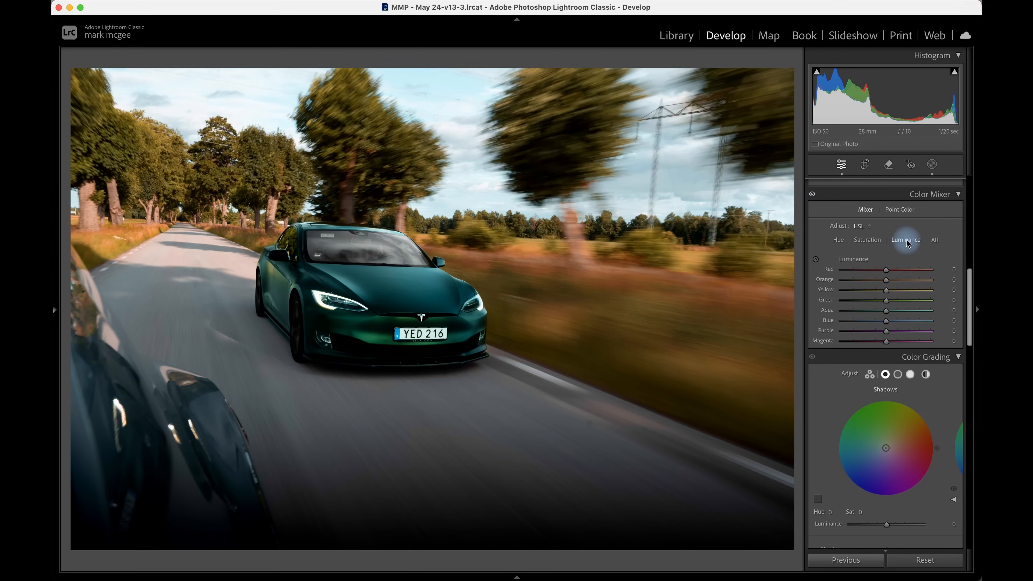
mouse_move(887, 314)
left_mouse_down()
mouse_move(920, 312)
mouse_move(888, 312)
mouse_move(899, 323)
left_mouse_up()
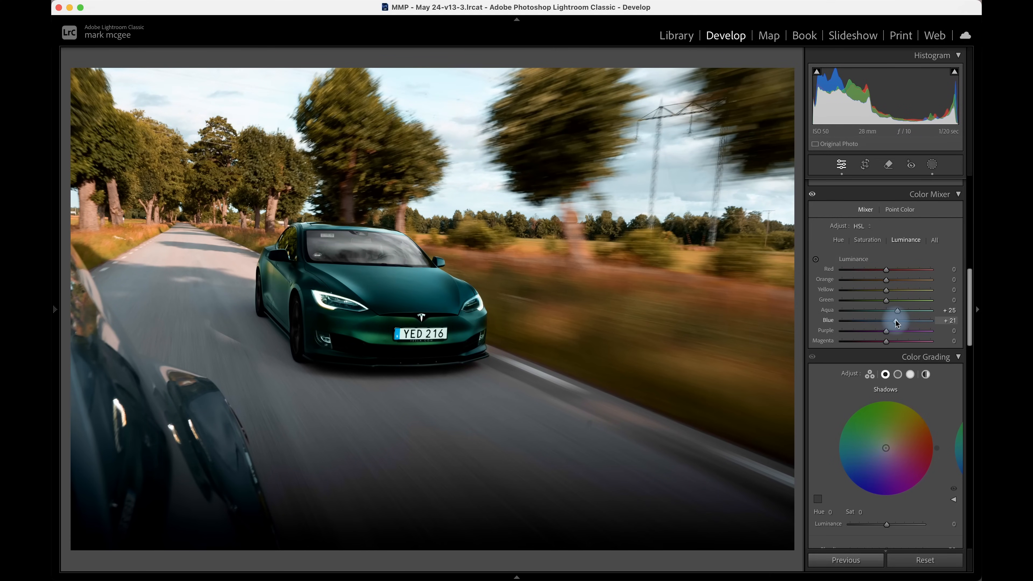
scroll(891, 366, "down", 4)
left_click_drag(888, 407, 881, 369)
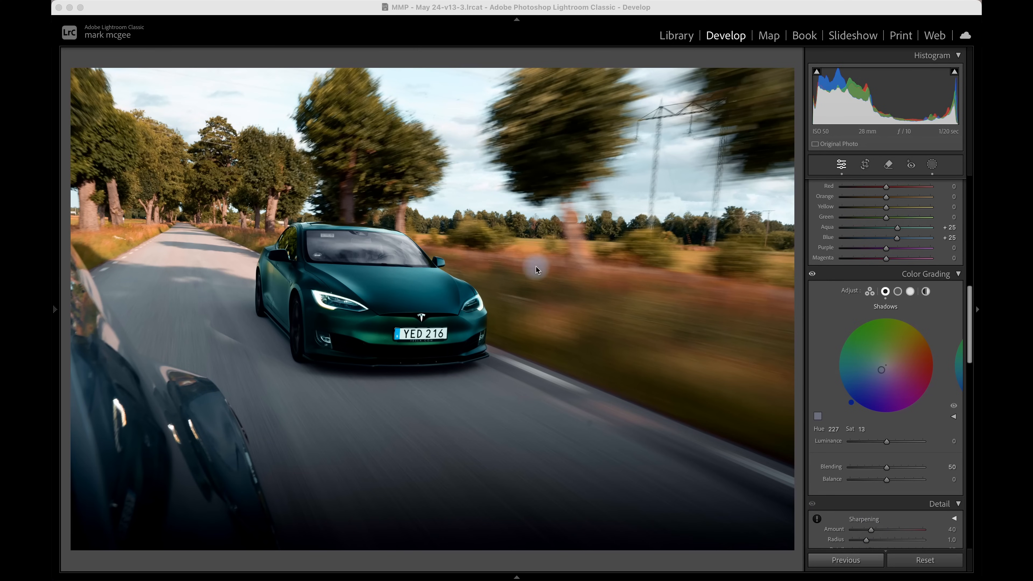
Raise the Whites of the car's subject mask (Mask 1) to 13 and leave masking.
left_click(932, 165)
left_click(729, 144)
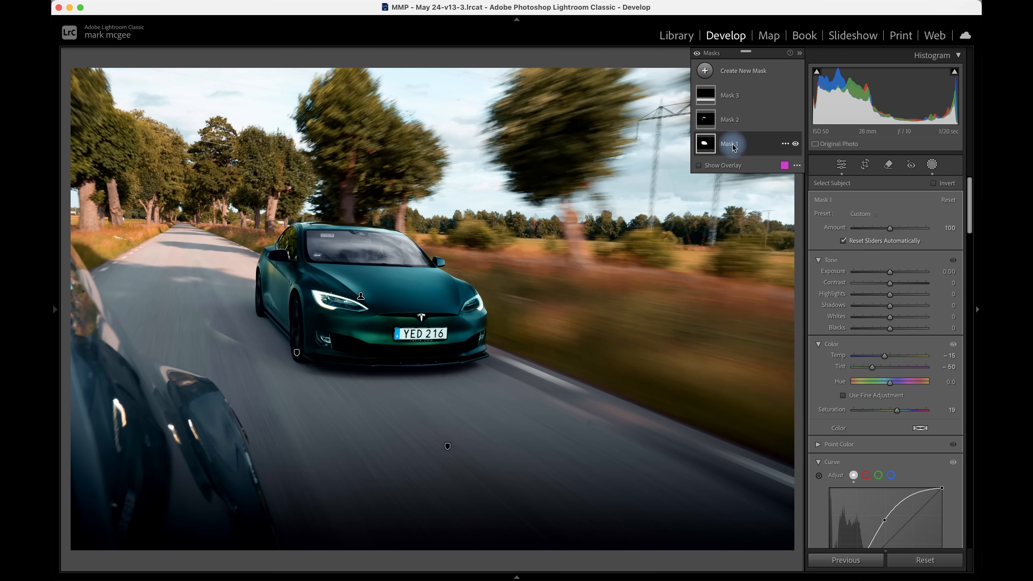
left_click_drag(890, 317, 900, 320)
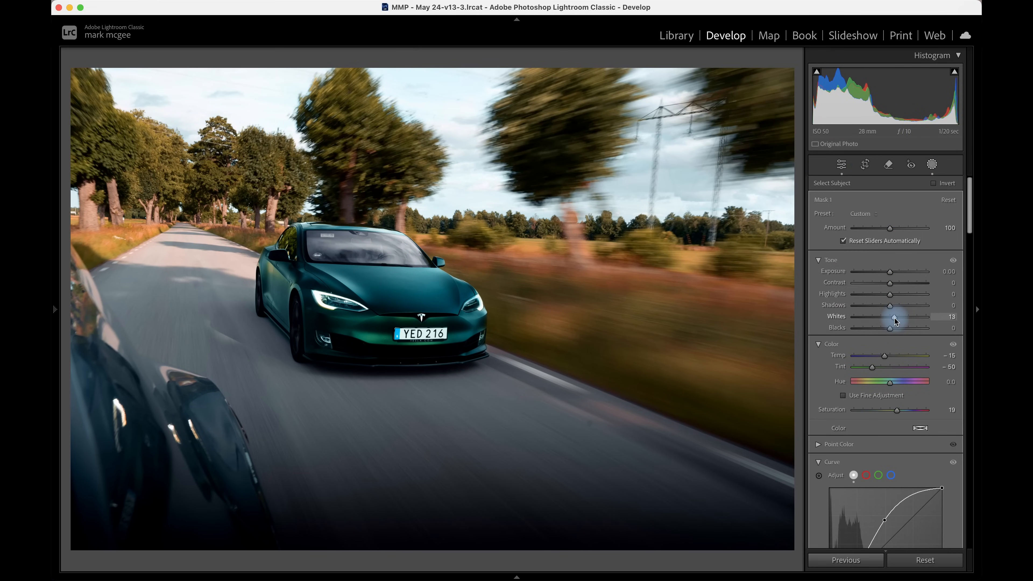
key("shift+w")
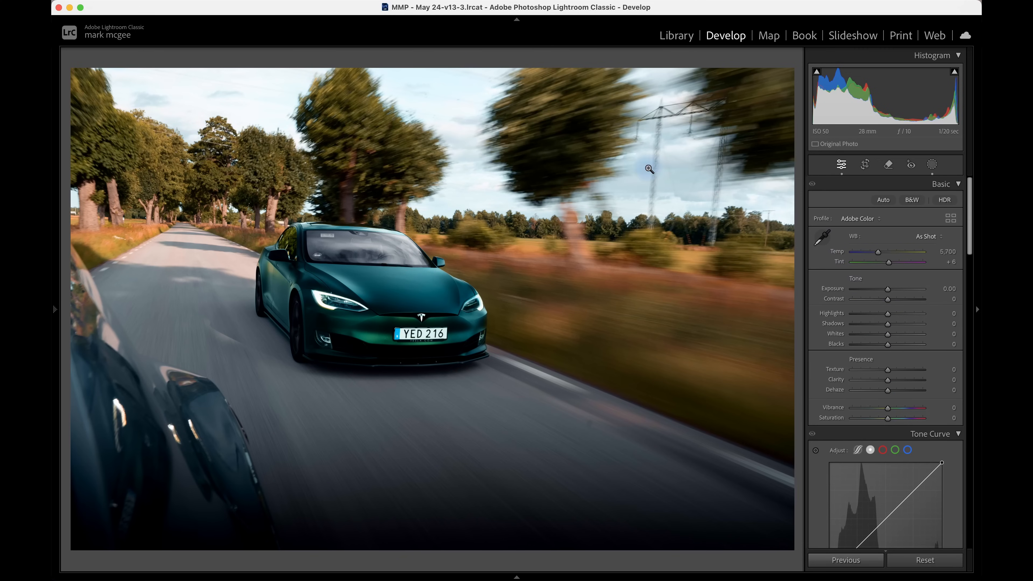
Open the photo in Adobe Photoshop 2024, fit it to the view and duplicate the background layer.
right_click(546, 187)
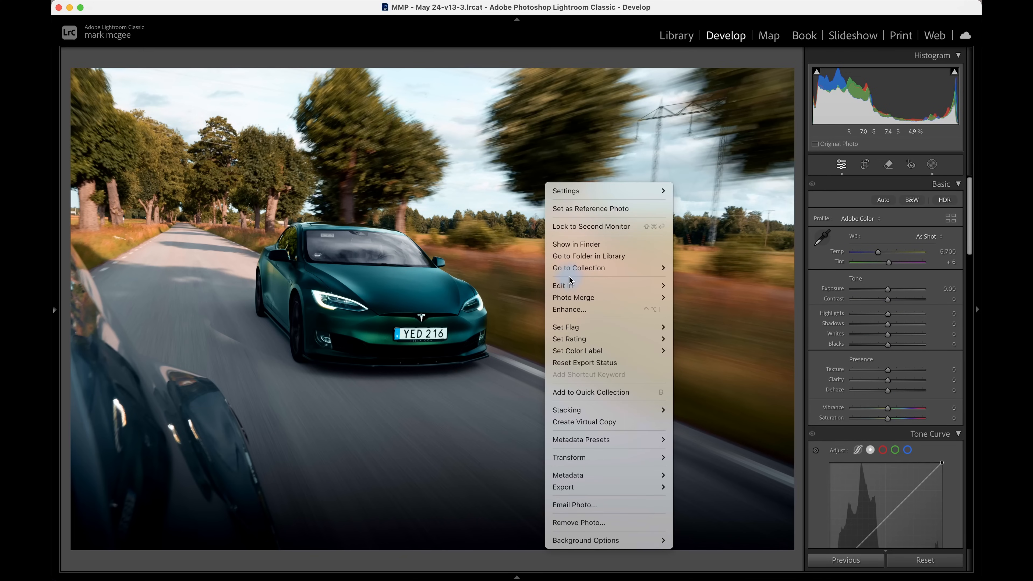
mouse_move(575, 287)
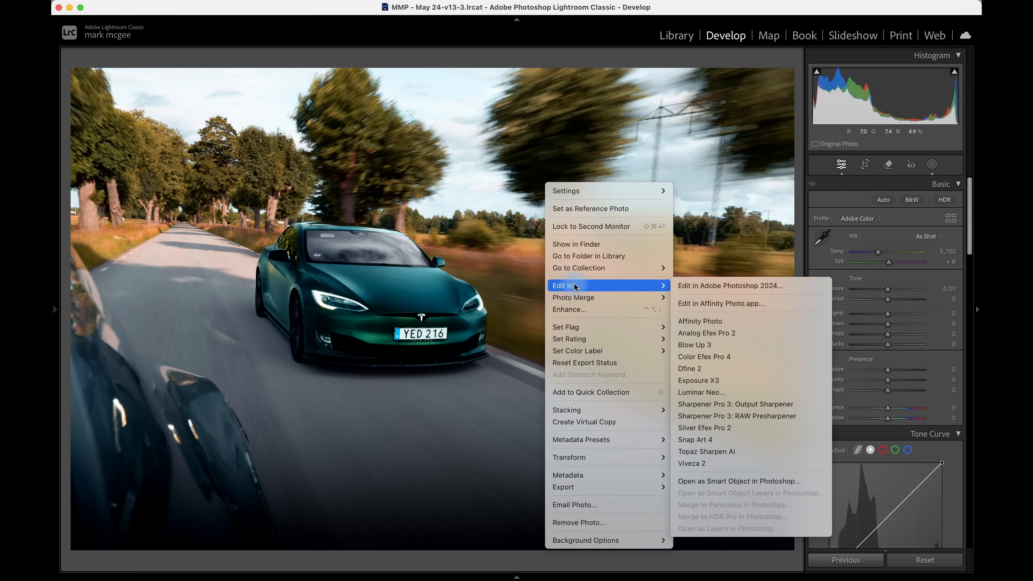
left_click(710, 286)
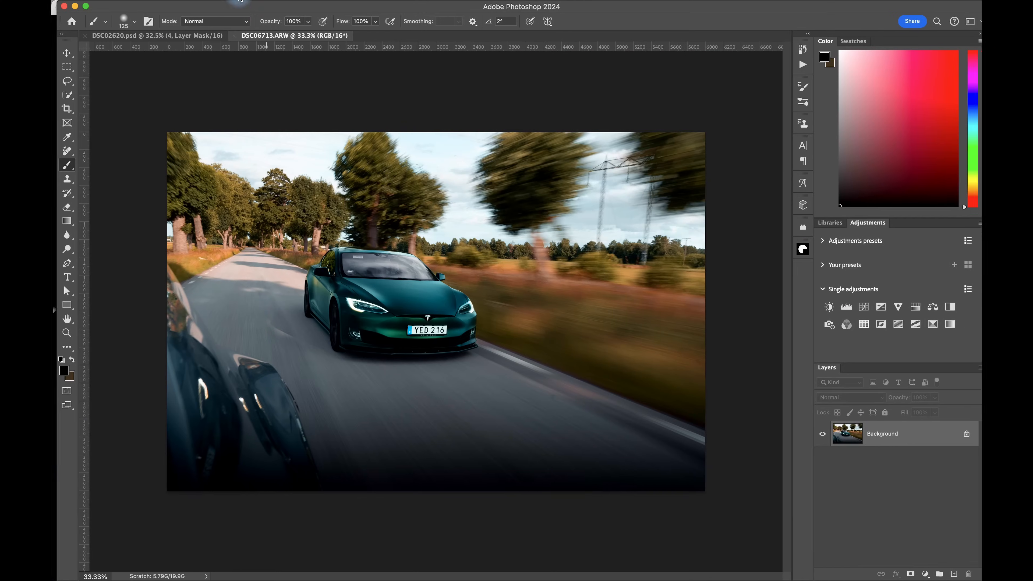
key("super+0")
key("super+j")
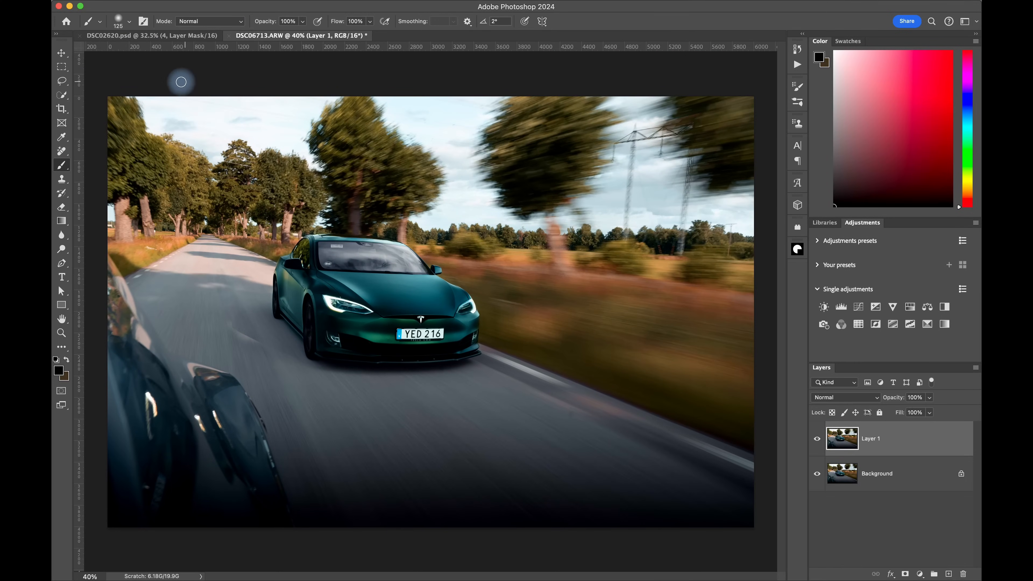
Lasso the blurred dark car in the near foreground, replace it with Content-Aware Fill on a new layer, and inspect the result.
left_click(61, 82)
mouse_move(308, 527)
left_mouse_down()
mouse_move(243, 380)
mouse_move(168, 341)
left_mouse_up()
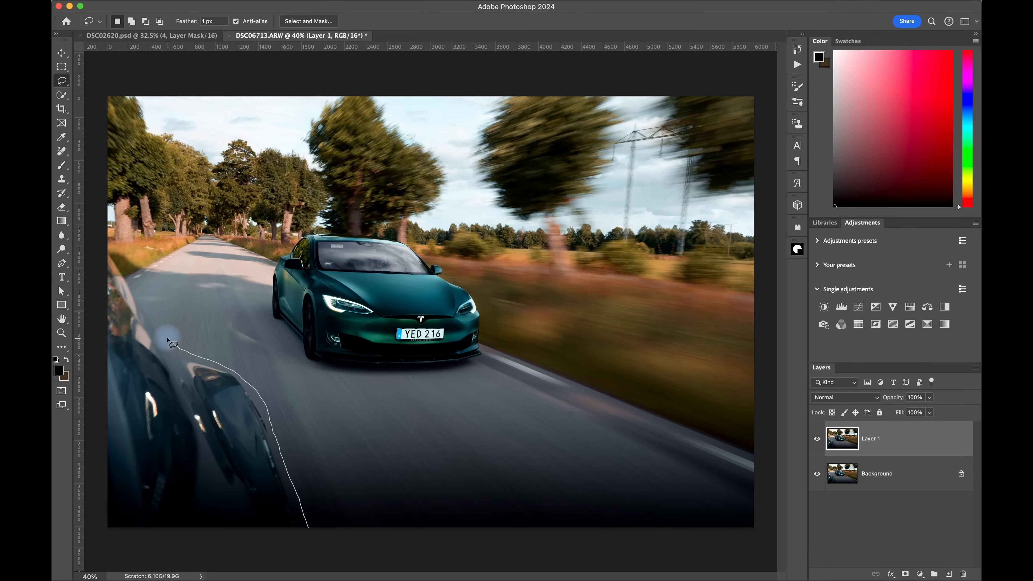
left_click_drag(84, 312, 308, 533)
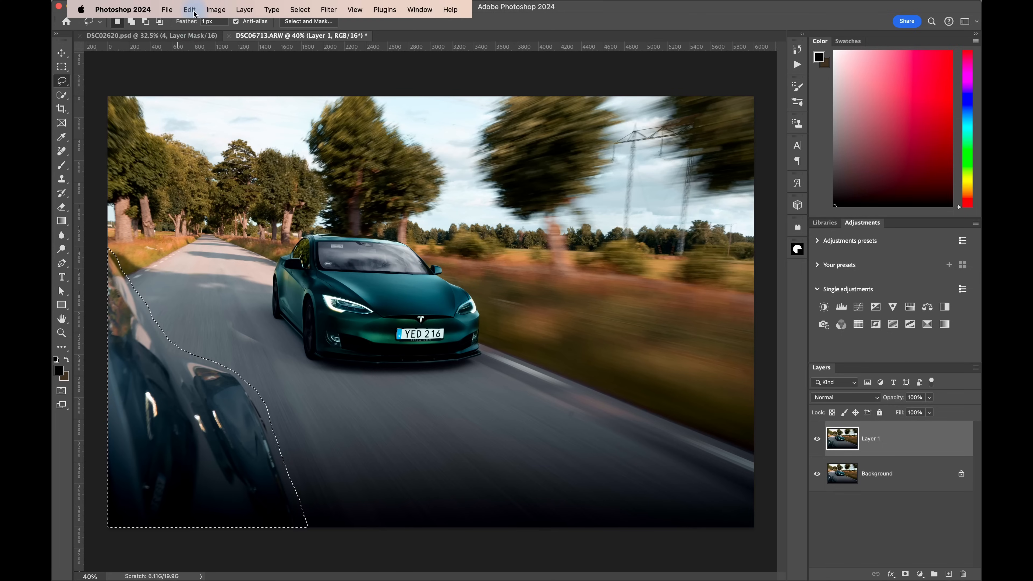
left_click(179, 5)
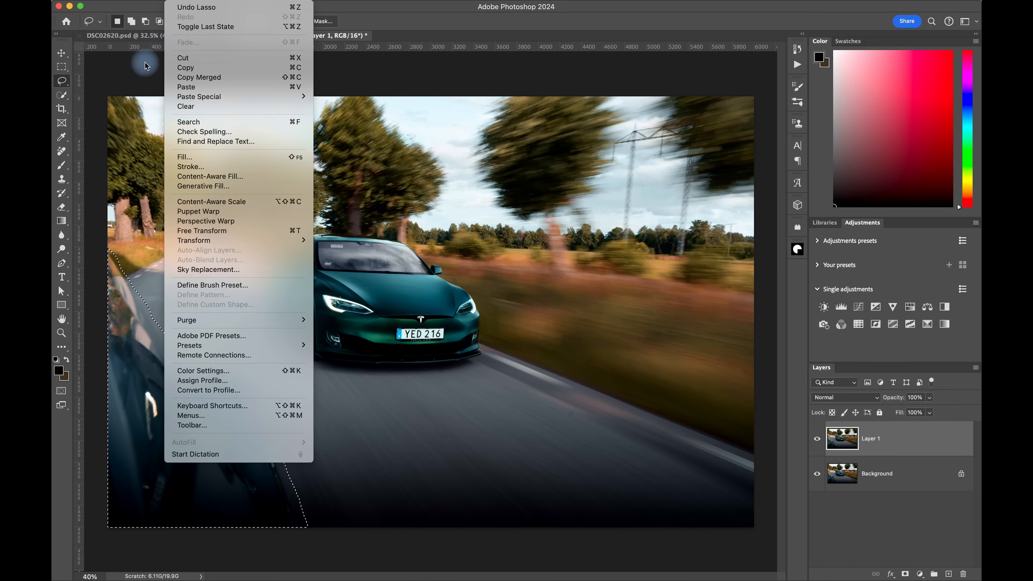
left_click(202, 176)
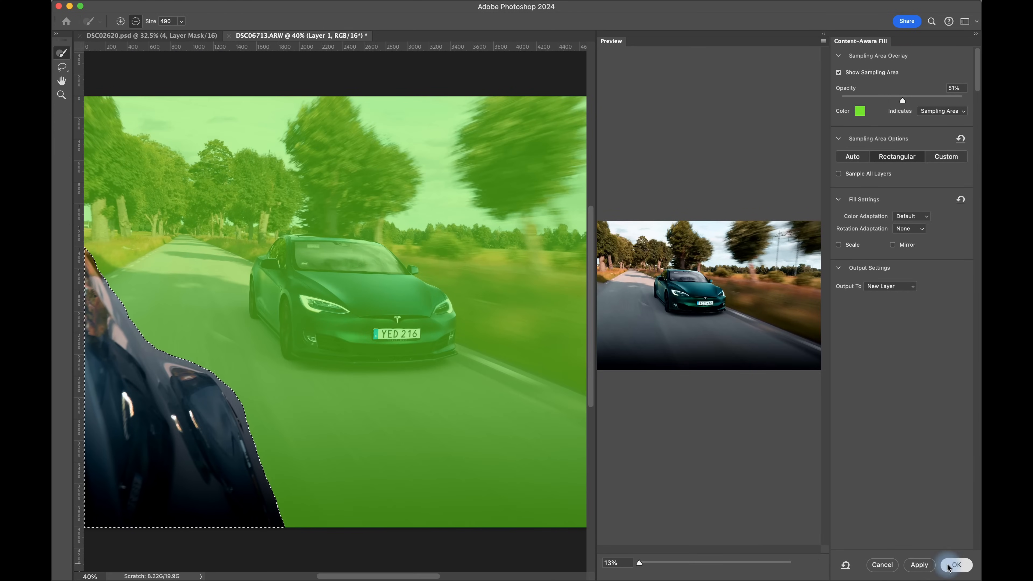
left_click(952, 565)
key("super+d")
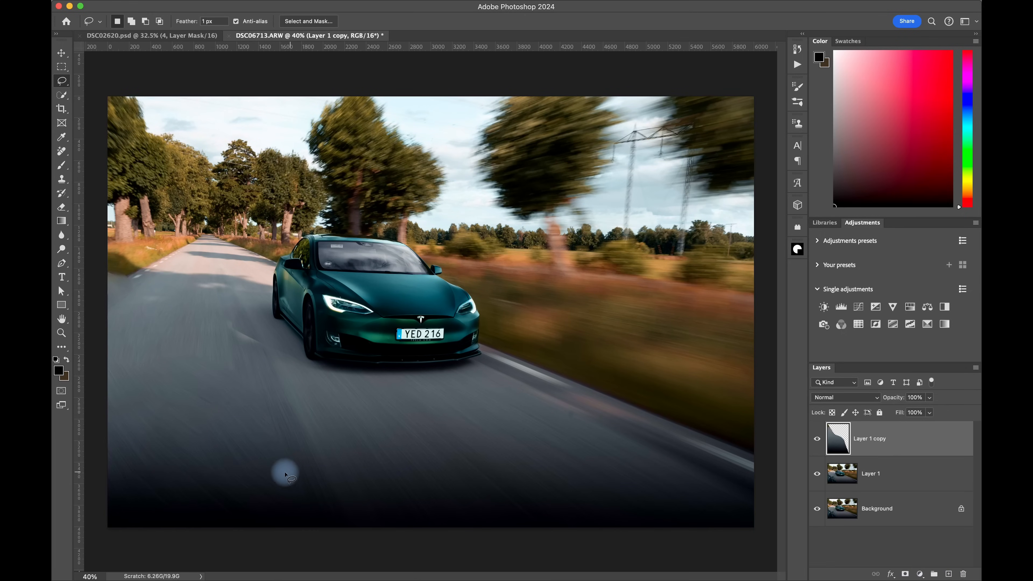
scroll(281, 484, "up", 3)
scroll(290, 447, "down", 3)
scroll(325, 459, "left", 10)
scroll(325, 459, "right", 8)
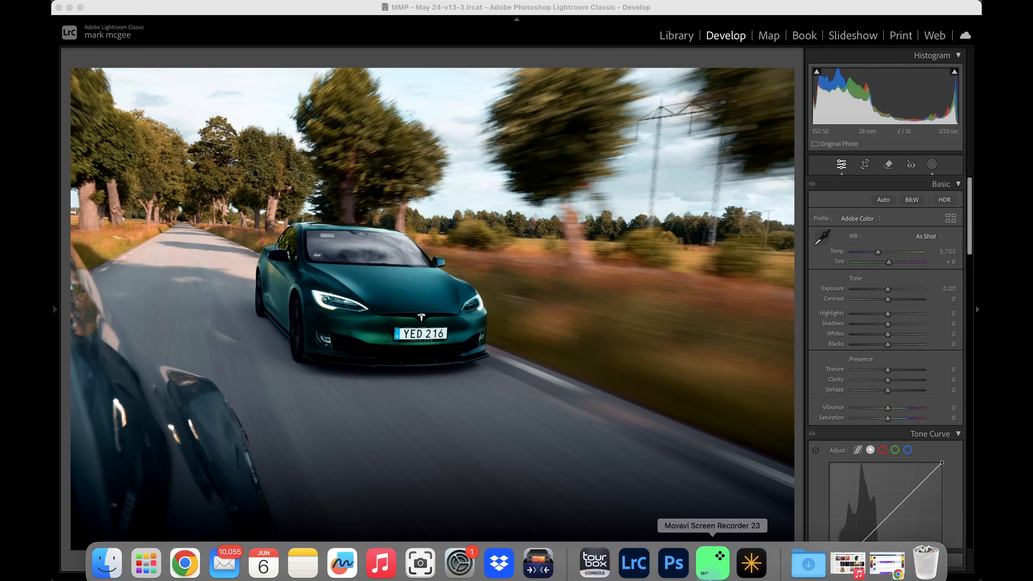
Switch to Luminar Neo and remove the blurred foreground car from the photo with GenErase, using a brush size of 68.
left_click(750, 572)
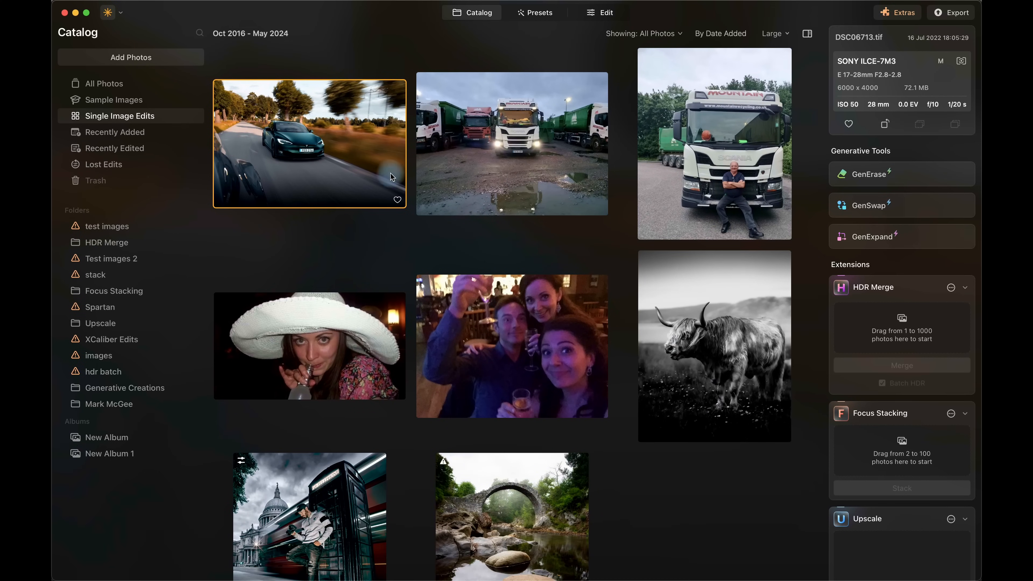
left_click(888, 175)
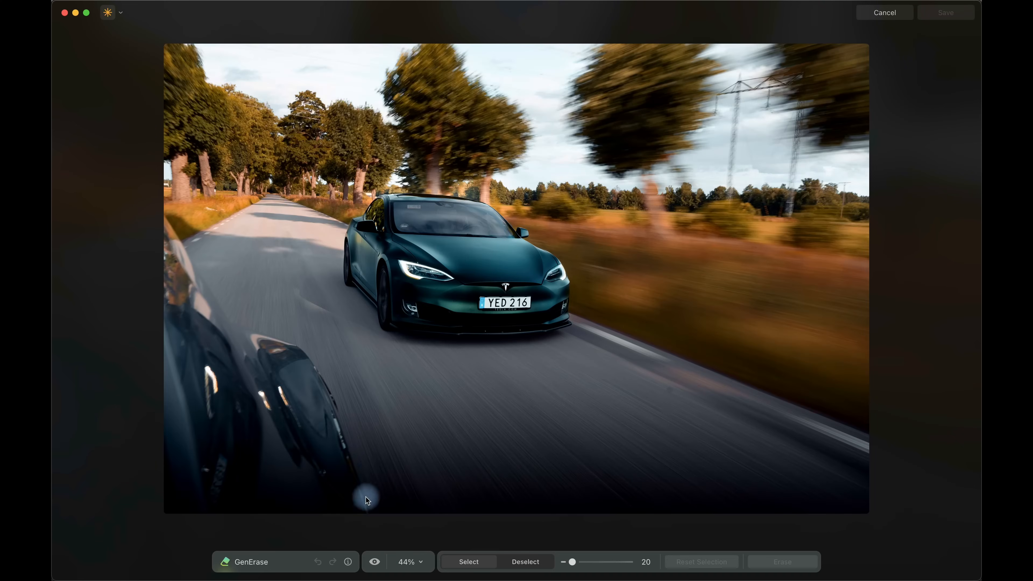
mouse_move(364, 494)
left_mouse_down()
mouse_move(339, 464)
mouse_move(342, 436)
mouse_move(236, 331)
mouse_move(161, 224)
mouse_move(178, 349)
left_mouse_up()
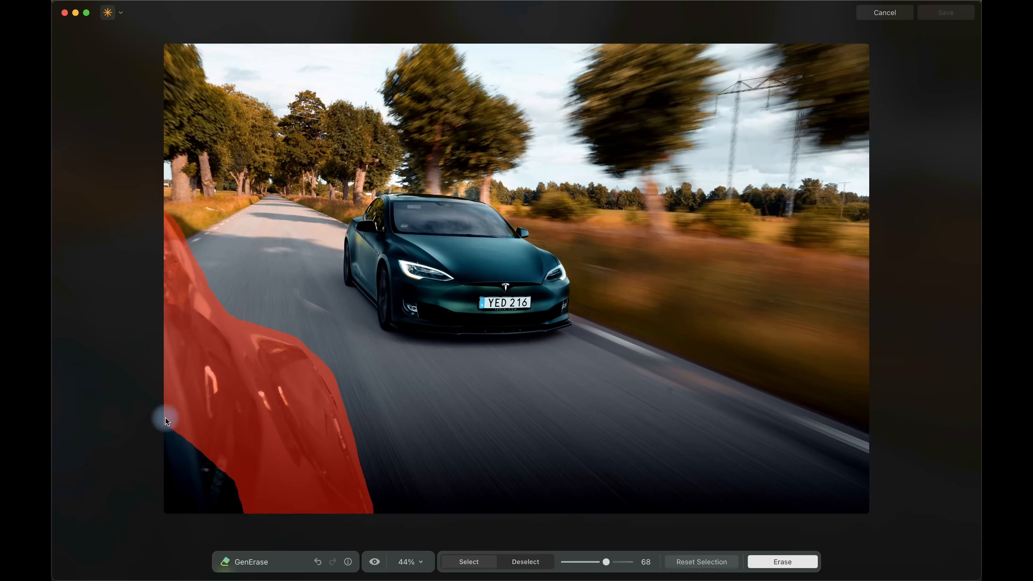
left_click(775, 562)
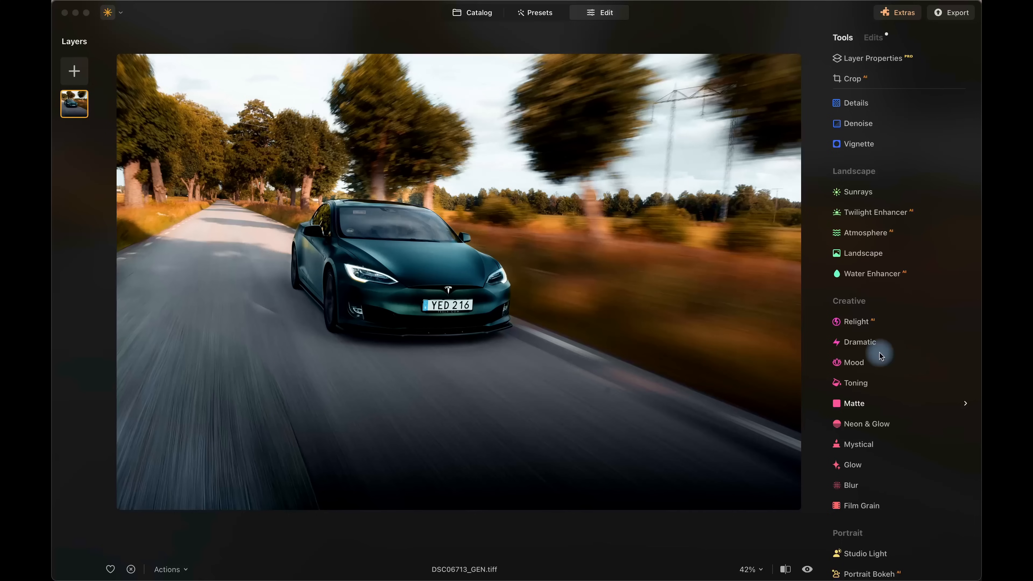
Darken the road's near corner, where the foreground car was, by lowering Develop Exposure through a diagonal linear gradient mask.
scroll(878, 285, "up", 10)
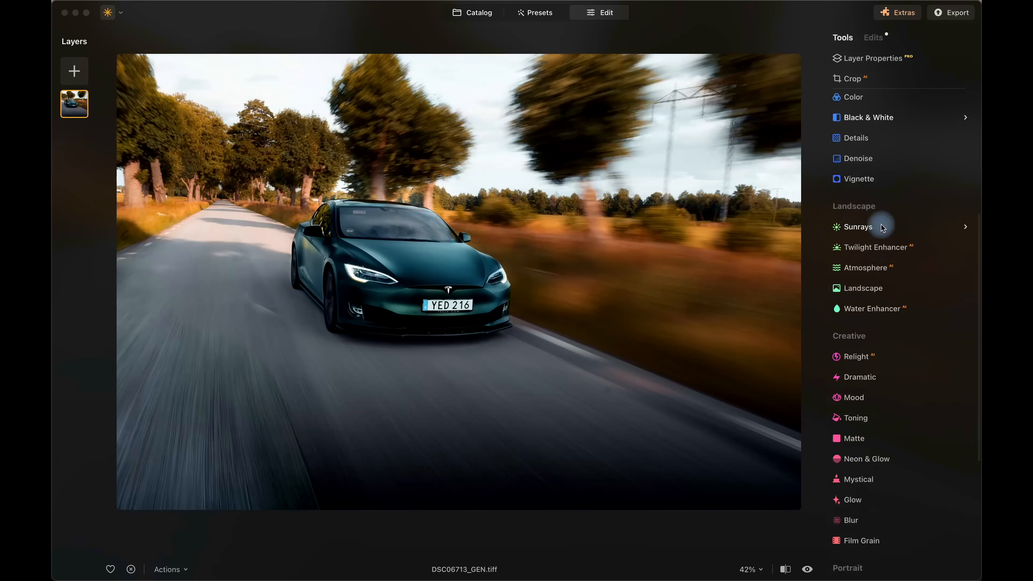
left_click(858, 275)
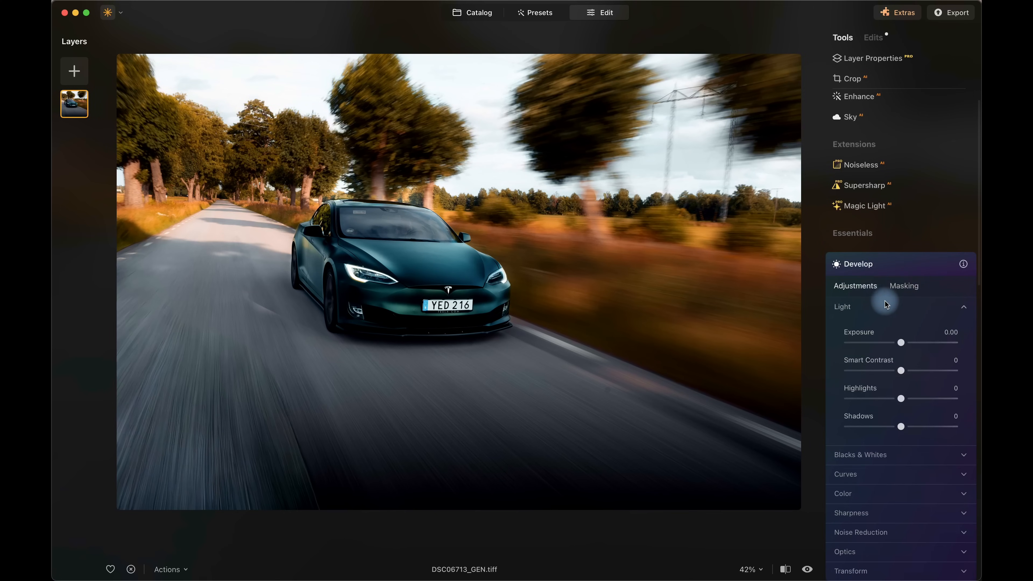
left_click(903, 286)
left_click(869, 328)
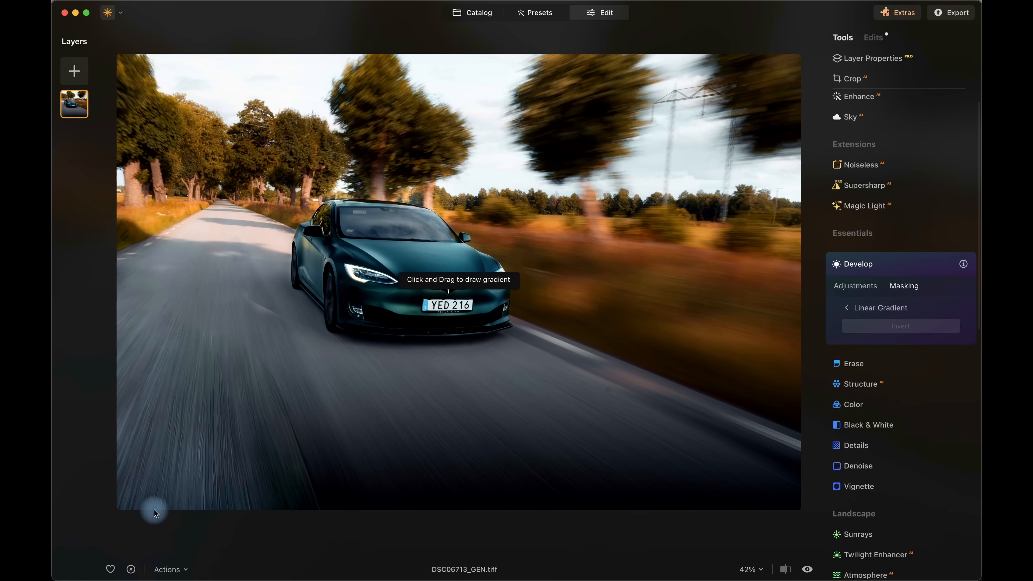
left_click_drag(154, 507, 242, 338)
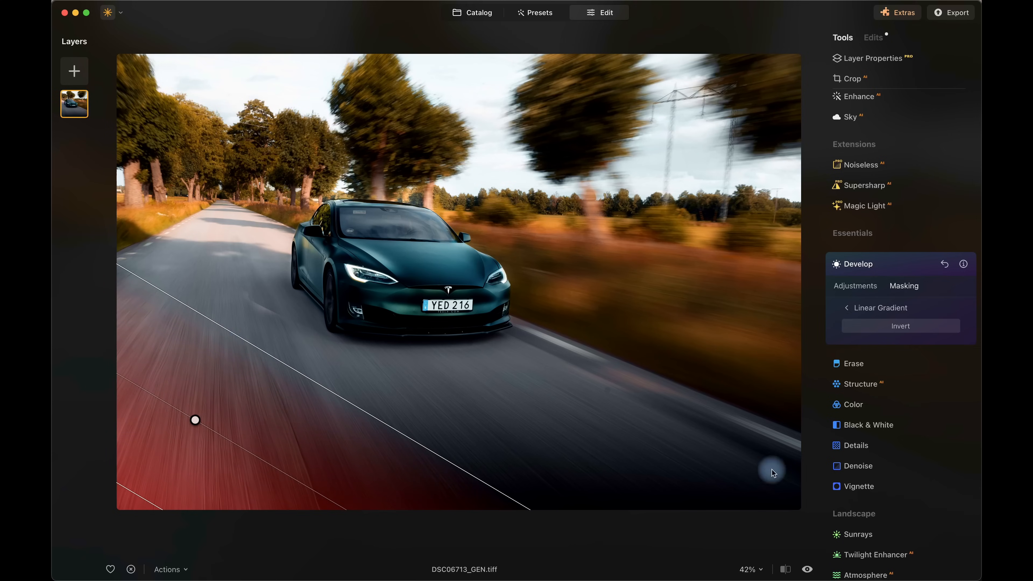
left_click(855, 285)
left_click_drag(901, 342, 860, 340)
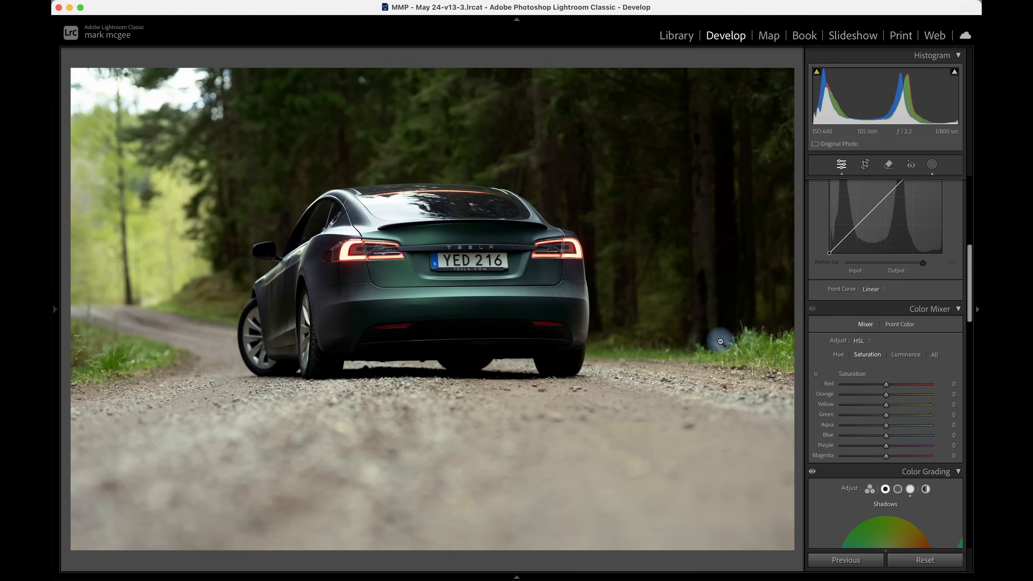
Turn the foliage autumnal in the Color Mixer: Yellow hue −65, Green hue −100, Yellow saturation +90, Green saturation −49, lowering Red hue and Aqua saturation.
scroll(837, 240, "down", 3)
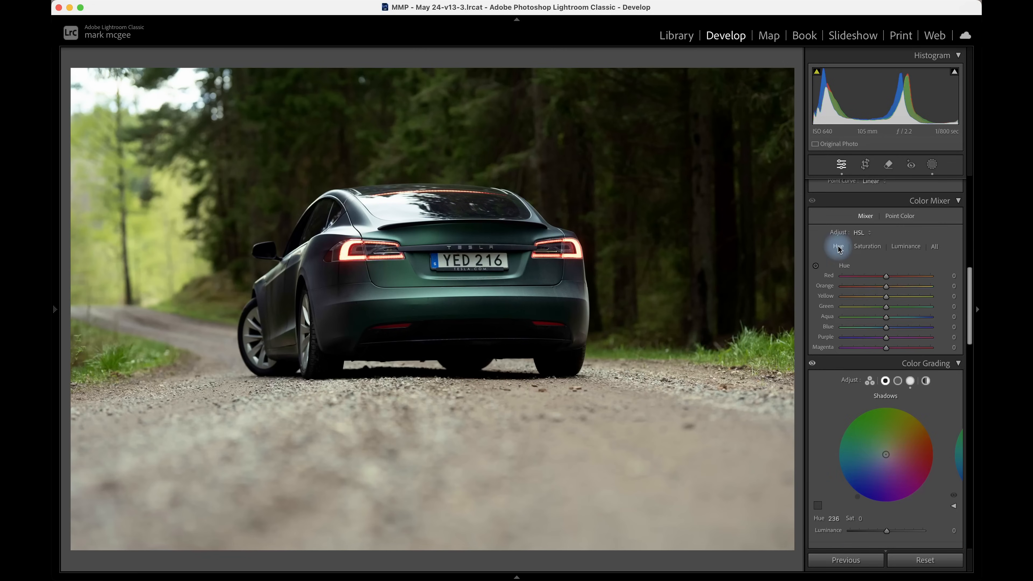
left_click(838, 247)
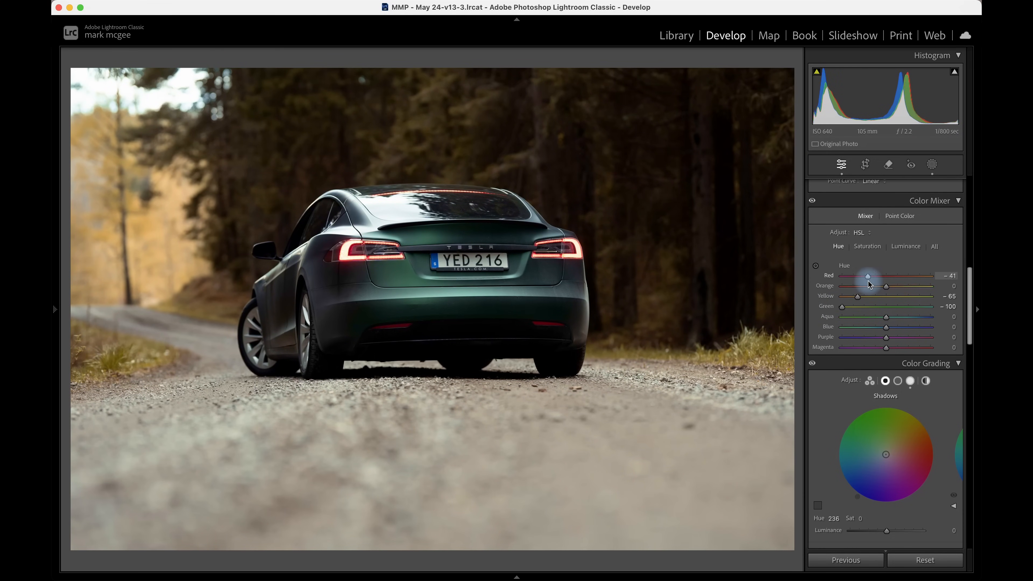
left_click(868, 246)
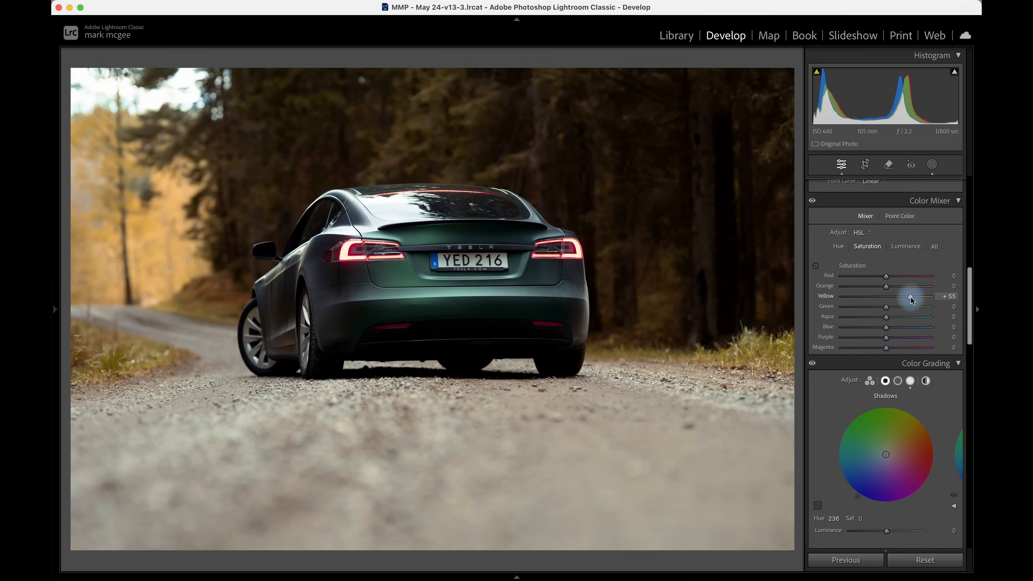
left_click_drag(927, 300, 926, 300)
left_click_drag(887, 306, 865, 310)
left_click(886, 317)
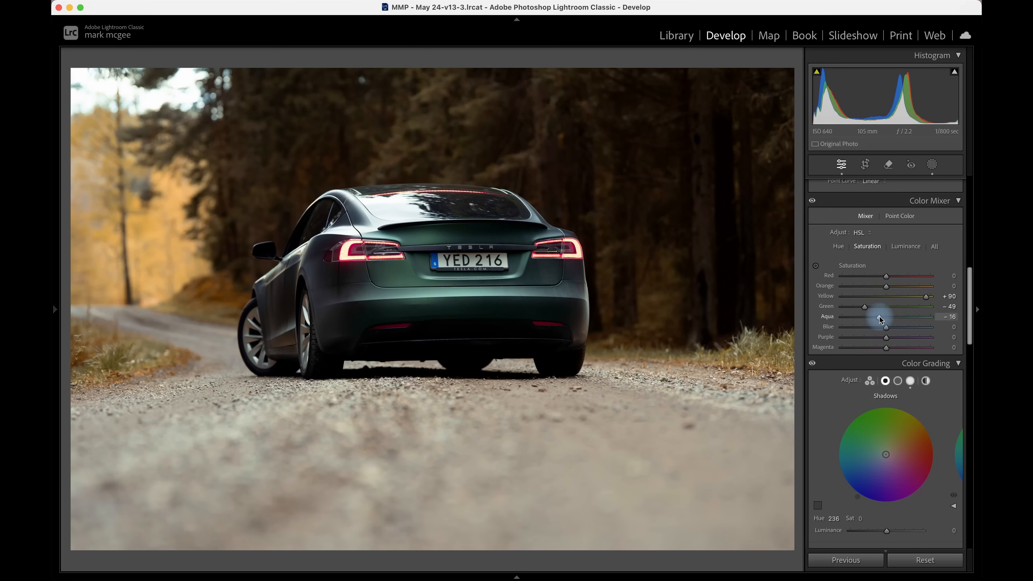
Enable Mask 1, the subject mask over the car, and set its Temp to −36 and Tint to −50.
scroll(886, 264, "up", 10)
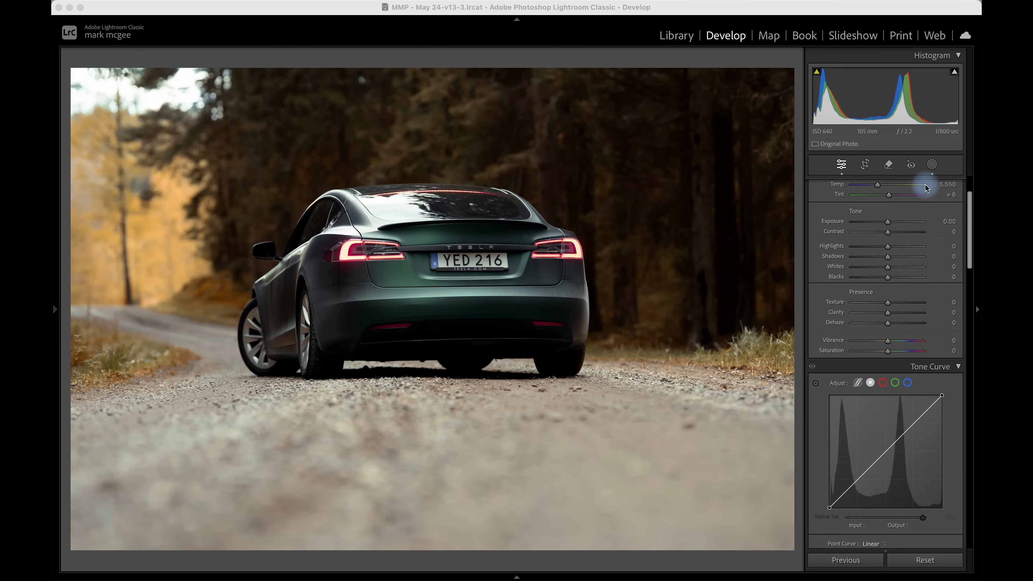
left_click(932, 162)
left_click(738, 265)
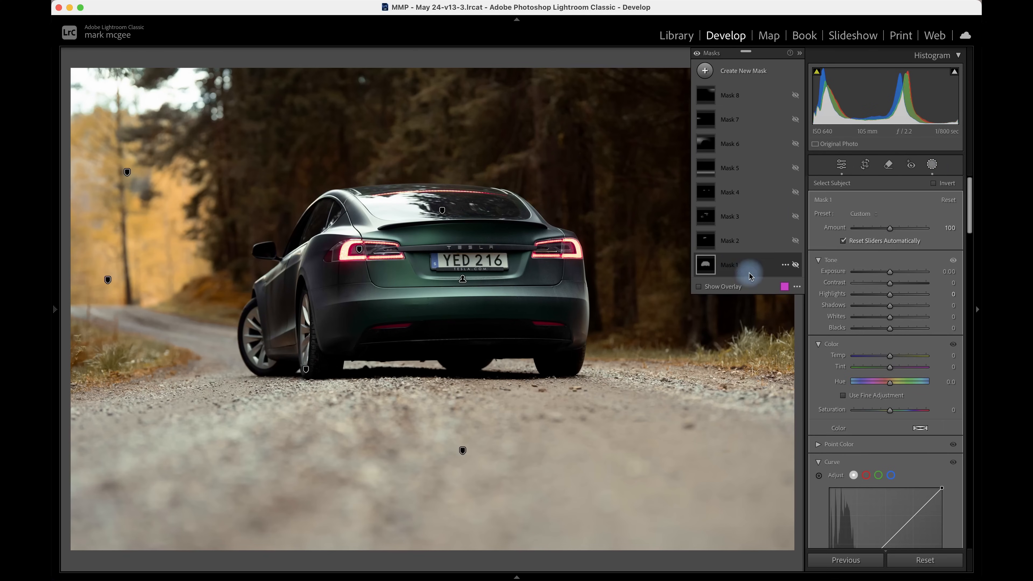
left_click(706, 264)
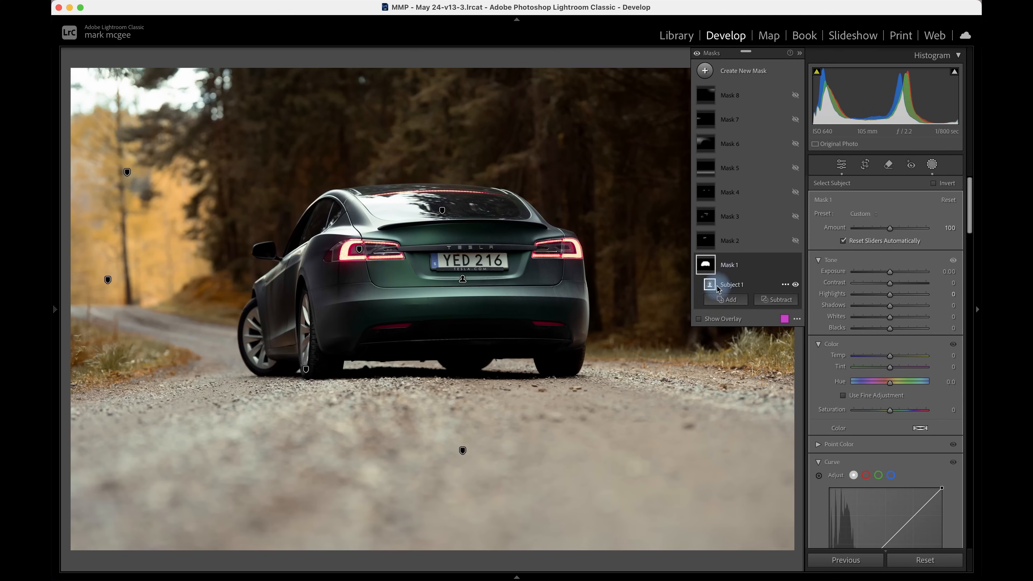
left_click(698, 319)
left_click(699, 319)
left_click_drag(890, 356, 872, 366)
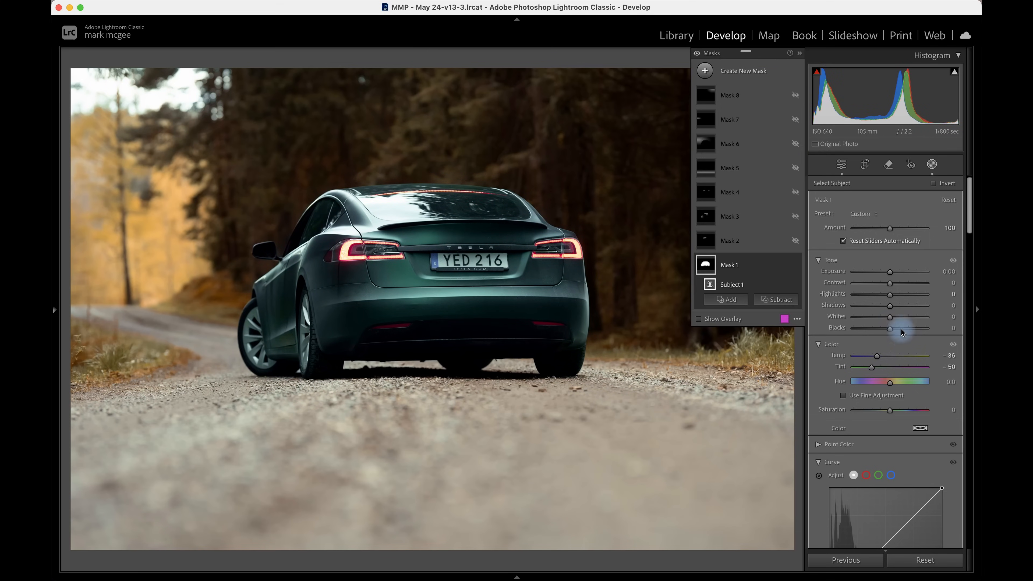
Set Whites to 20 and Saturation to 32 in the car's subject mask, comparing with and without the mask.
left_click_drag(890, 318, 897, 322)
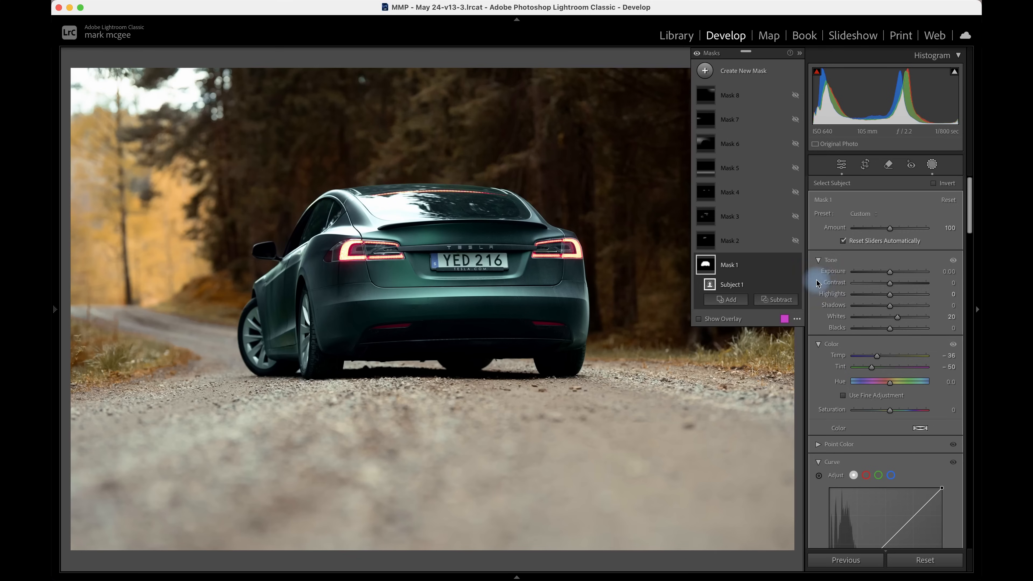
left_click(796, 266)
left_click(795, 266)
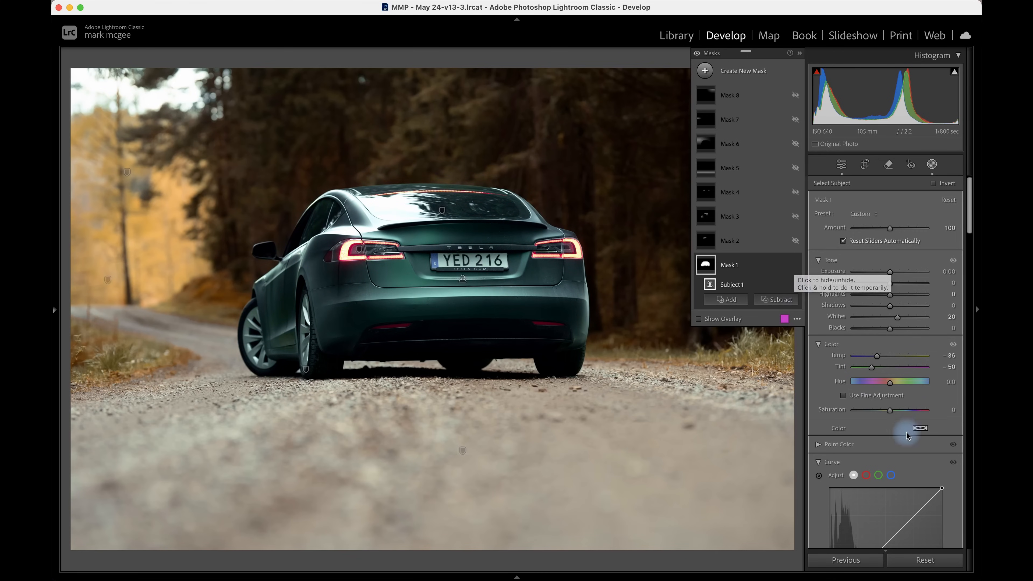
left_click_drag(887, 412, 901, 416)
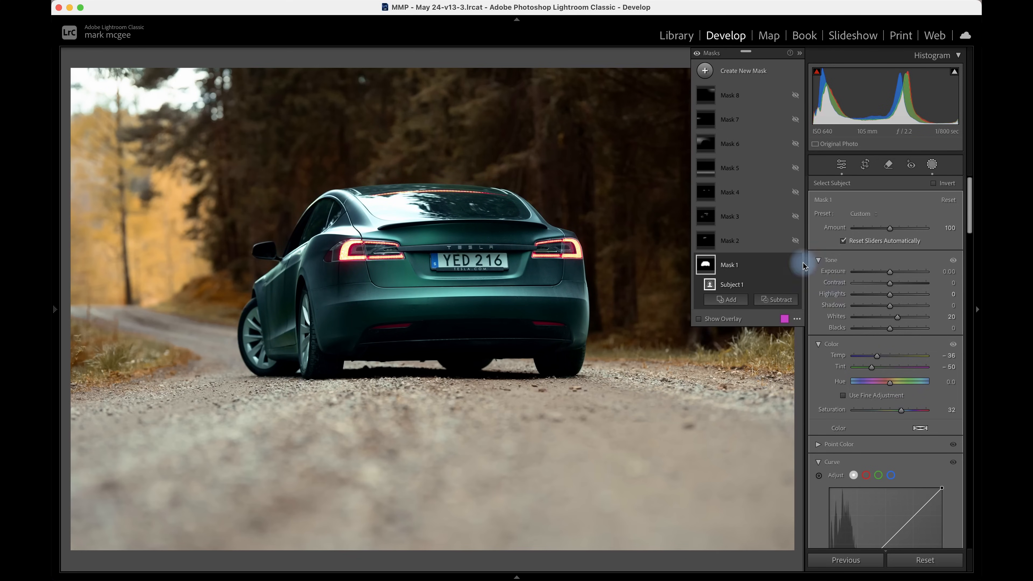
Enable Mask 2, brushed over part of the rear window and roof pillar, and lower its Highlights to −65.
left_click(729, 240)
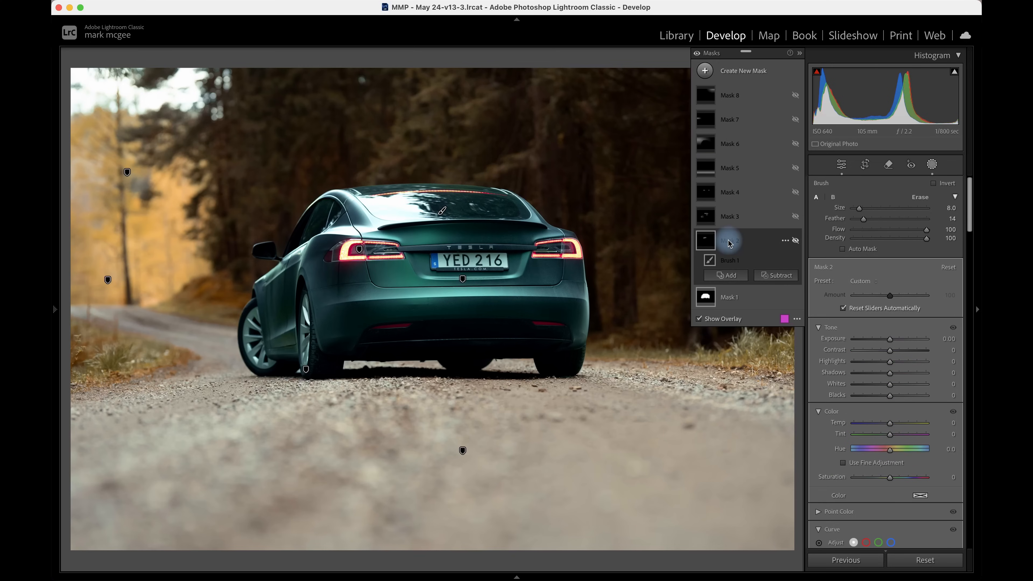
left_click(795, 240)
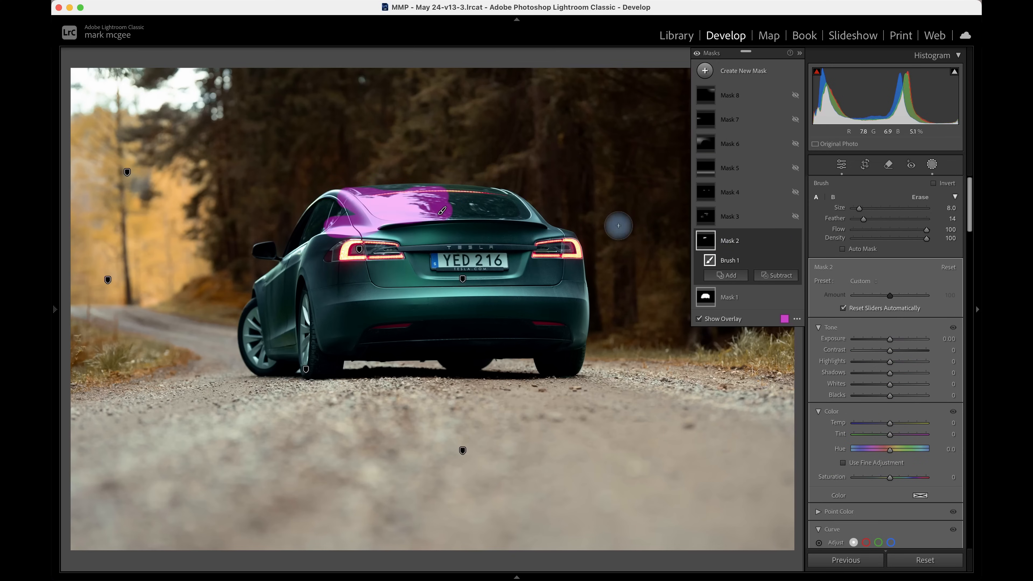
left_click(699, 319)
left_click_drag(891, 363, 869, 371)
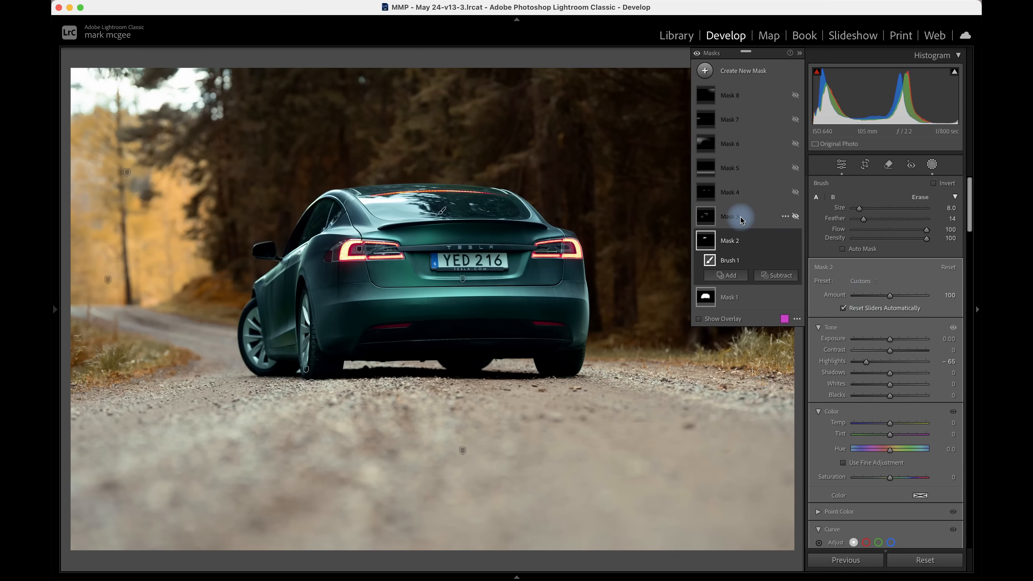
Desaturate the rear window, number plate and wheels with Mask 3 by setting Saturation to −100.
left_click(732, 215)
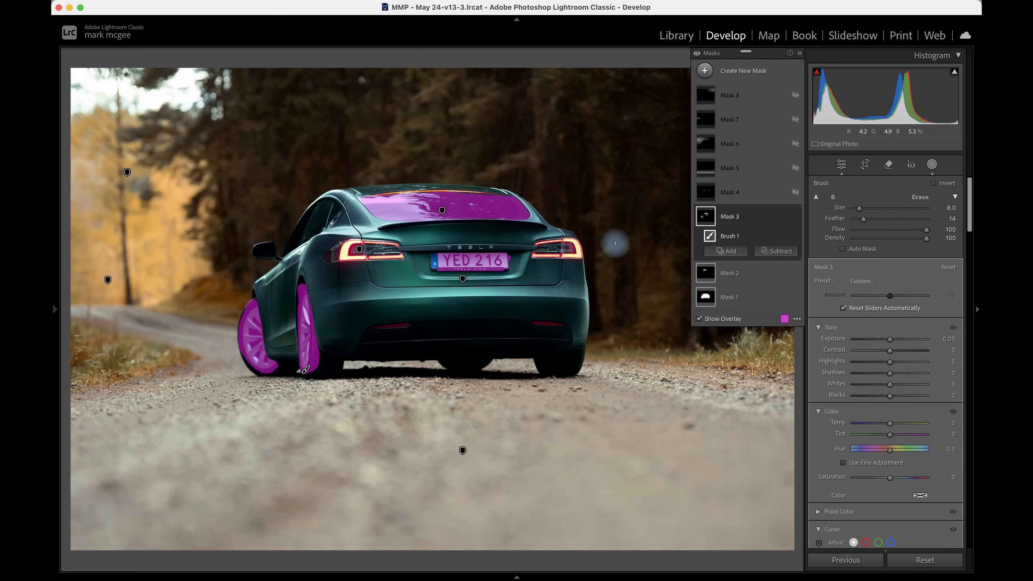
left_click(699, 318)
left_click_drag(889, 480, 840, 480)
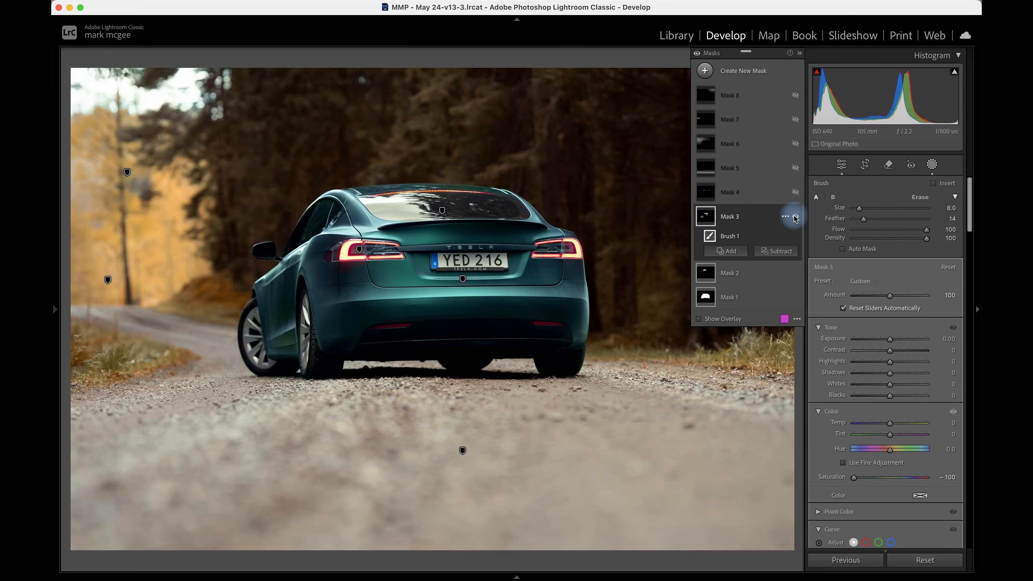
Redden the tail lights with Mask 4: set Temp to 49, adjust the red curve and lower the blue curve's white point output to 216.
left_click(730, 192)
left_click(699, 334)
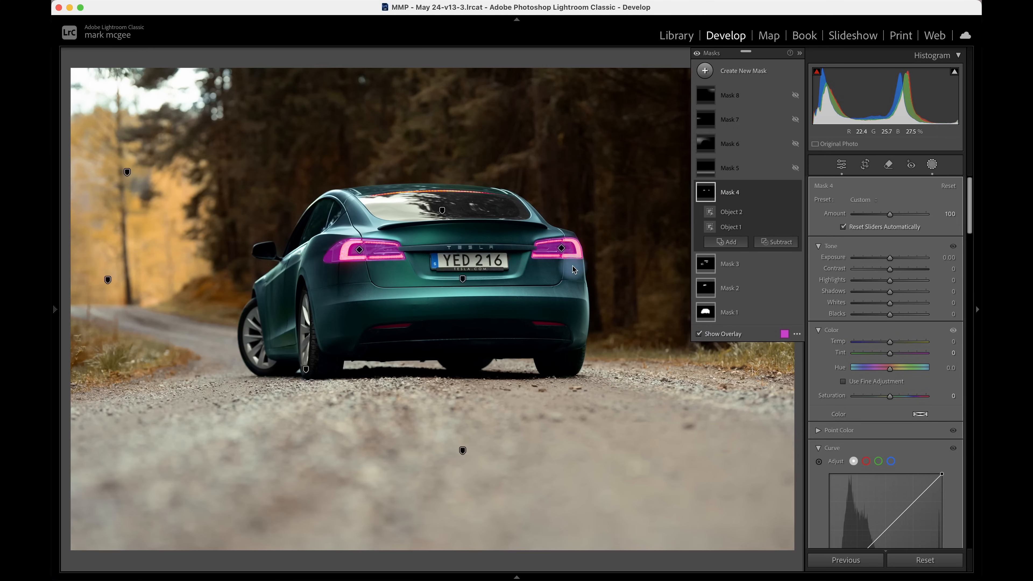
left_click(698, 334)
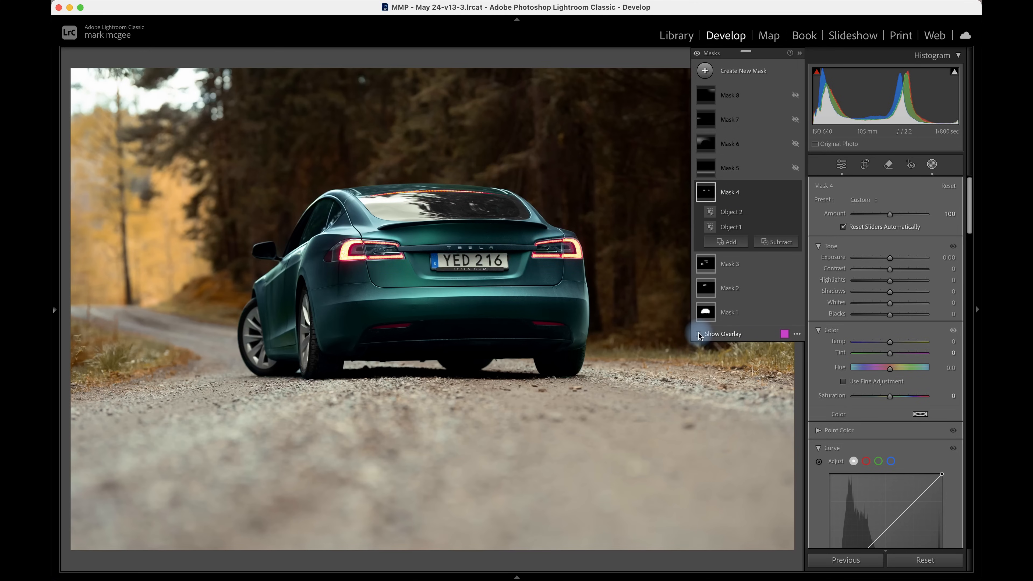
left_click_drag(889, 341, 908, 354)
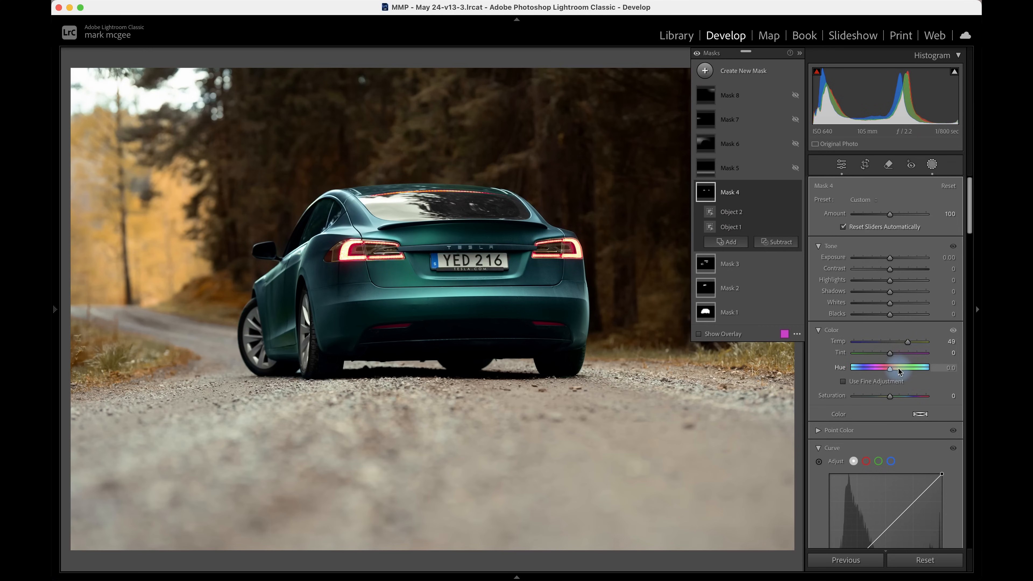
scroll(898, 367, "down", 5)
left_click(867, 273)
mouse_move(941, 286)
left_mouse_down()
mouse_move(892, 270)
mouse_move(952, 302)
left_mouse_up()
left_click(890, 273)
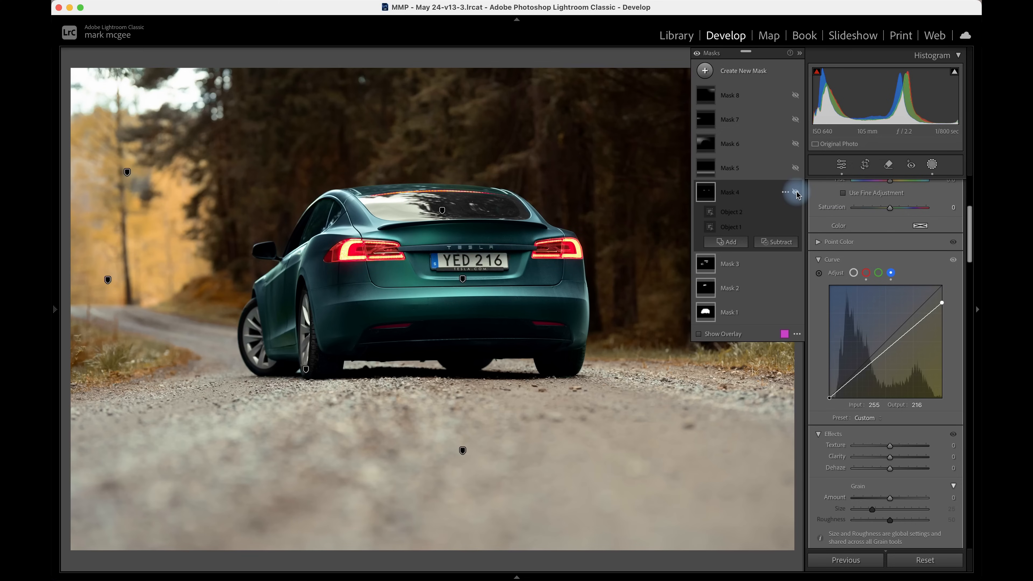
Enable Mask 5, the linear gradient over the foreground road, and lower its Exposure to about −0.66.
left_click(729, 166)
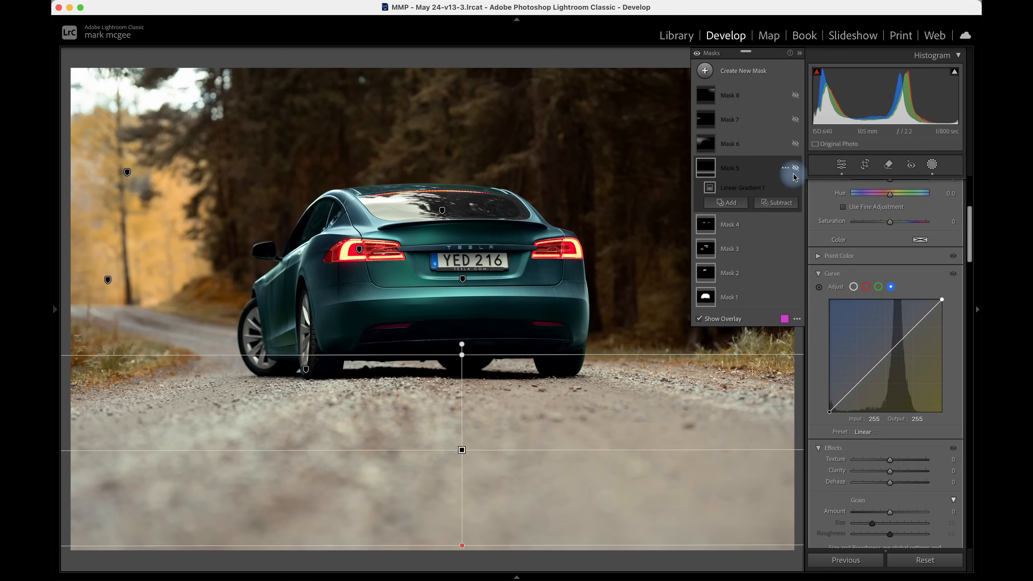
left_click(699, 319)
scroll(858, 282, "up", 5)
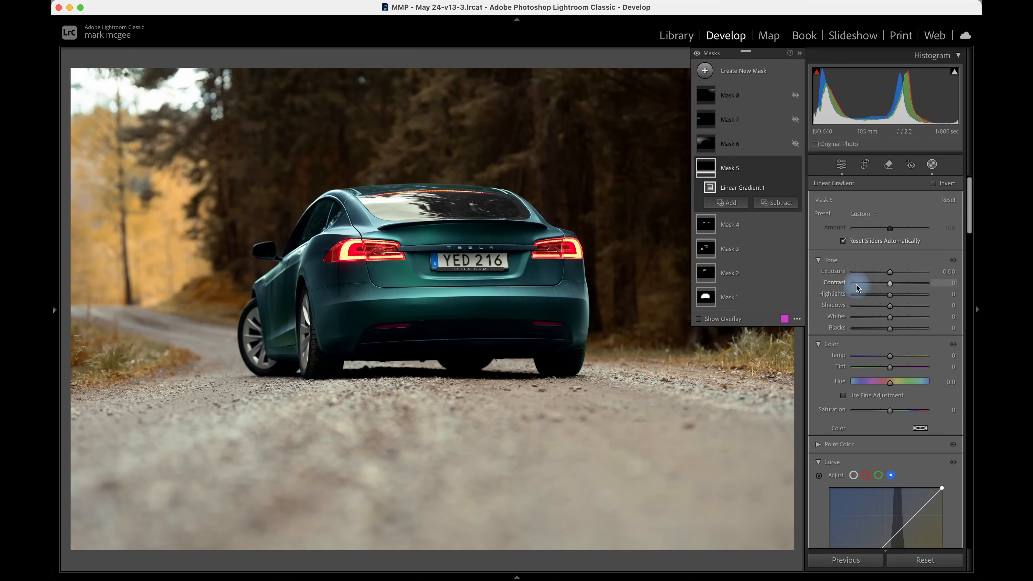
left_click_drag(890, 271, 884, 273)
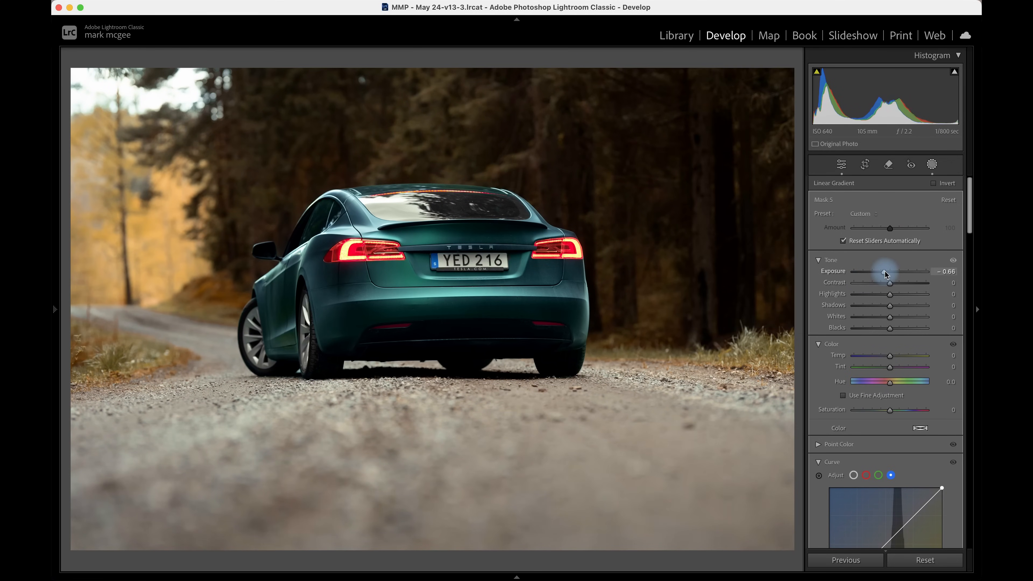
Darken the foreground road gradient with curve points at 143/39 and 214/137, and set its Saturation to −100.
scroll(879, 293, "down", 5)
left_click(853, 303)
left_click_drag(872, 386, 890, 409)
left_click_drag(921, 359, 924, 368)
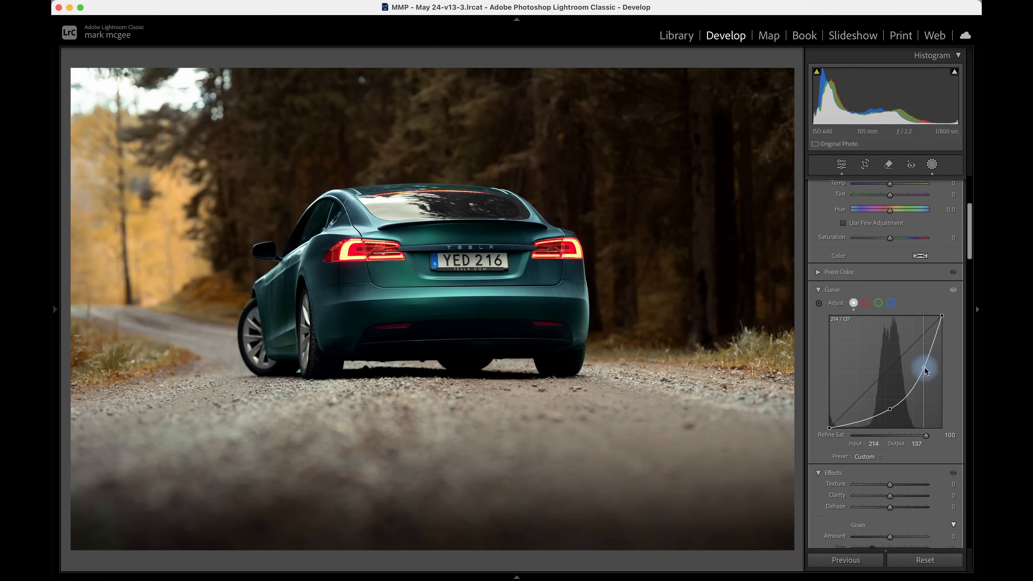
left_click_drag(890, 409, 892, 411)
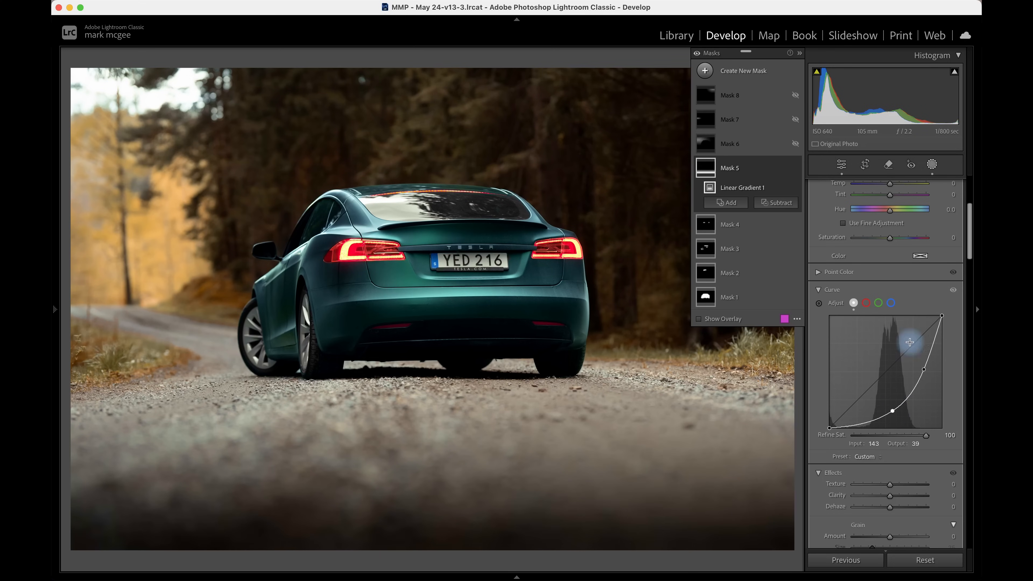
left_click_drag(890, 237, 806, 247)
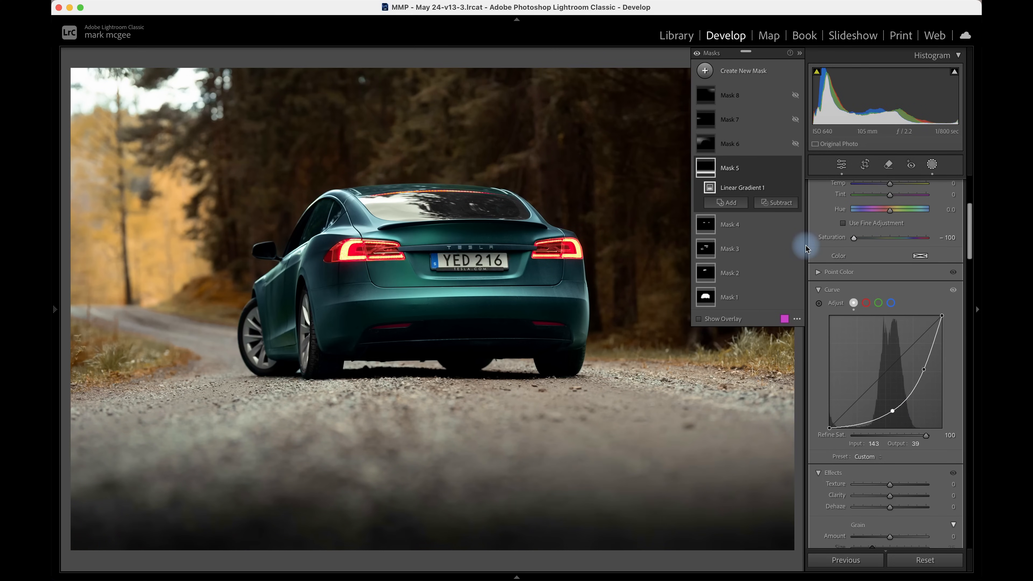
Enable Mask 6 and inspect its radial gradient over the woodland opening, the subtracted car and the mask intersection options.
left_click(732, 143)
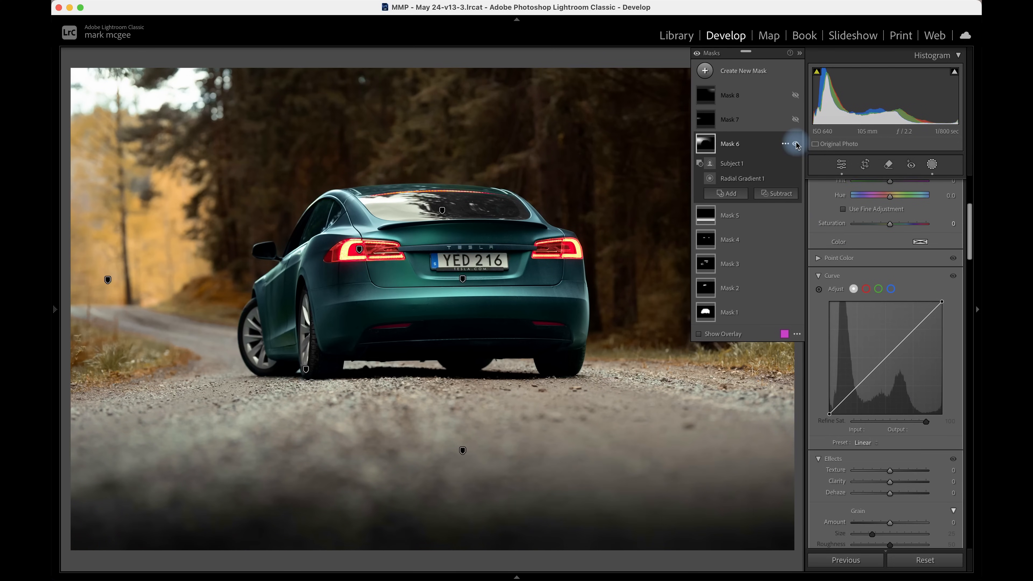
left_click(698, 334)
key("super+minus")
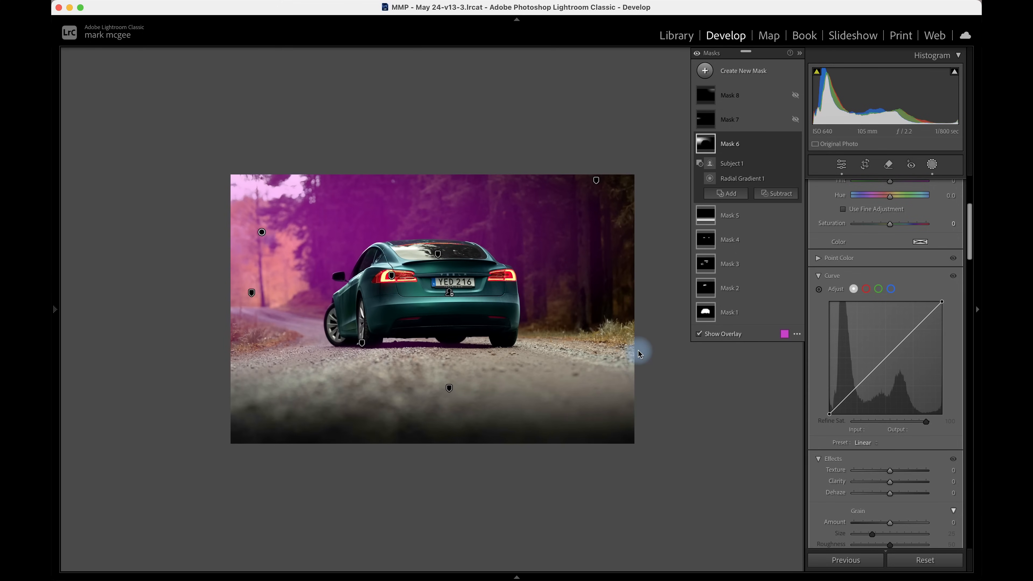
left_click(738, 179)
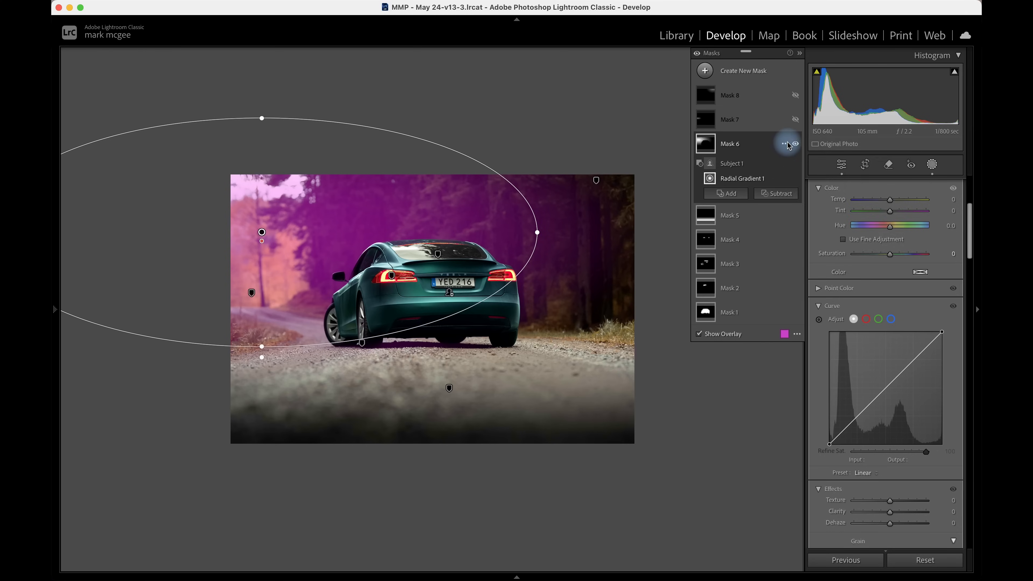
left_click(784, 144)
mouse_move(834, 197)
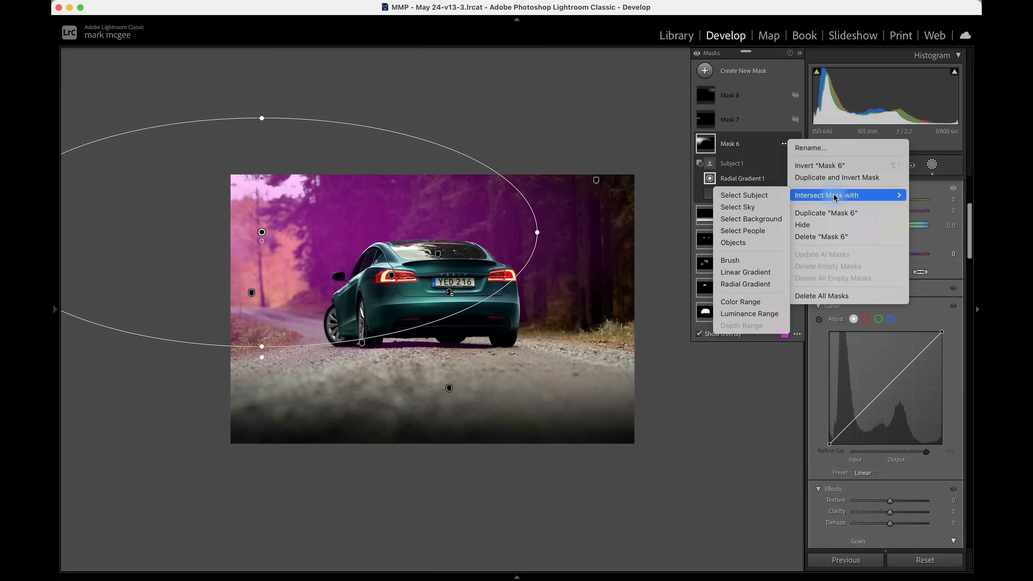
left_click(644, 138)
left_click(697, 334)
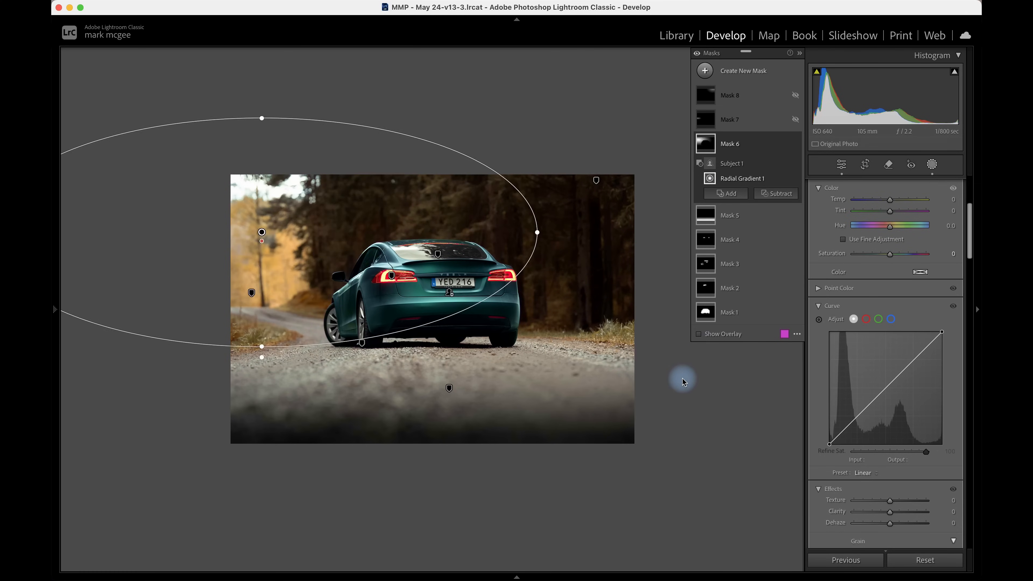
Add cool haze behind the car in Mask 6 by raising the curve's black point output to 161 and setting Temp to −31.
left_click_drag(829, 445, 788, 370)
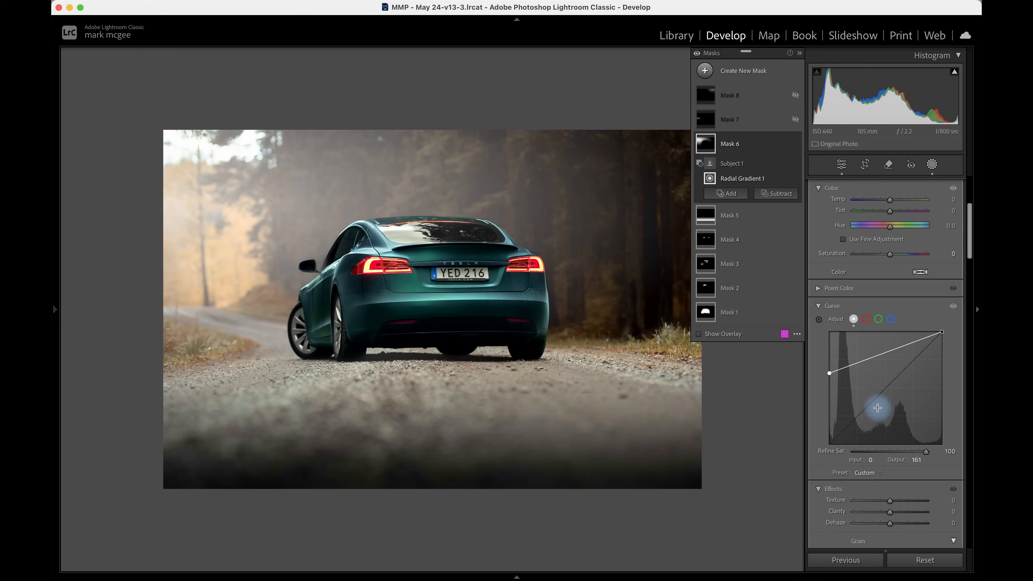
scroll(905, 236, "up", 2)
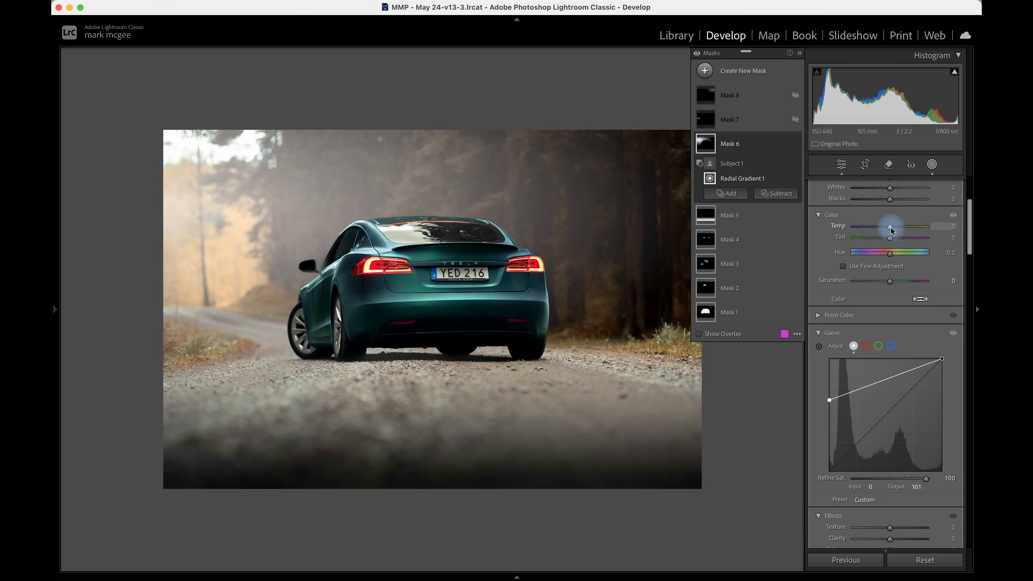
left_click_drag(890, 227, 882, 231)
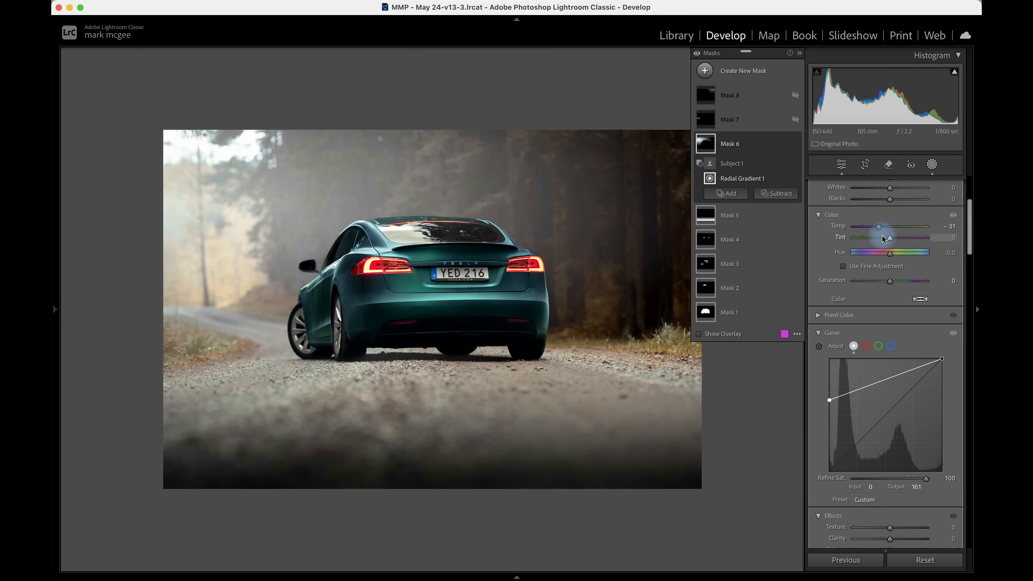
Enable Mask 7, the small radial gradient behind the road's bend, and set its Temp to 16 and Whites to 49.
left_click(732, 120)
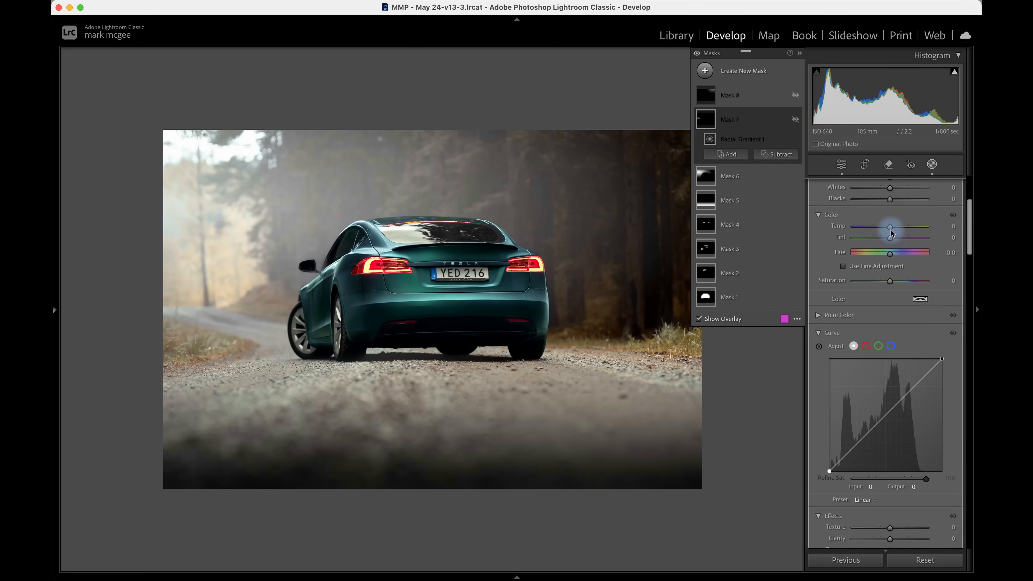
mouse_move(890, 229)
left_mouse_down()
mouse_move(893, 218)
mouse_move(908, 221)
left_mouse_up()
scroll(895, 233, "up", 1)
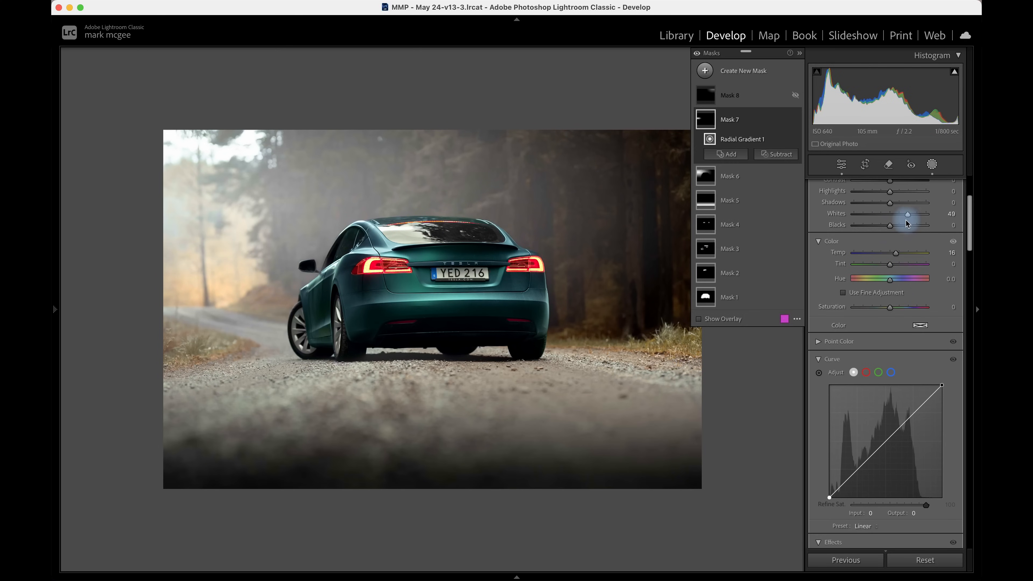
Enable Mask 8, the radial gradient over the dark trees right of the car, warm its Temp to 100, and exit masking.
left_click(728, 98)
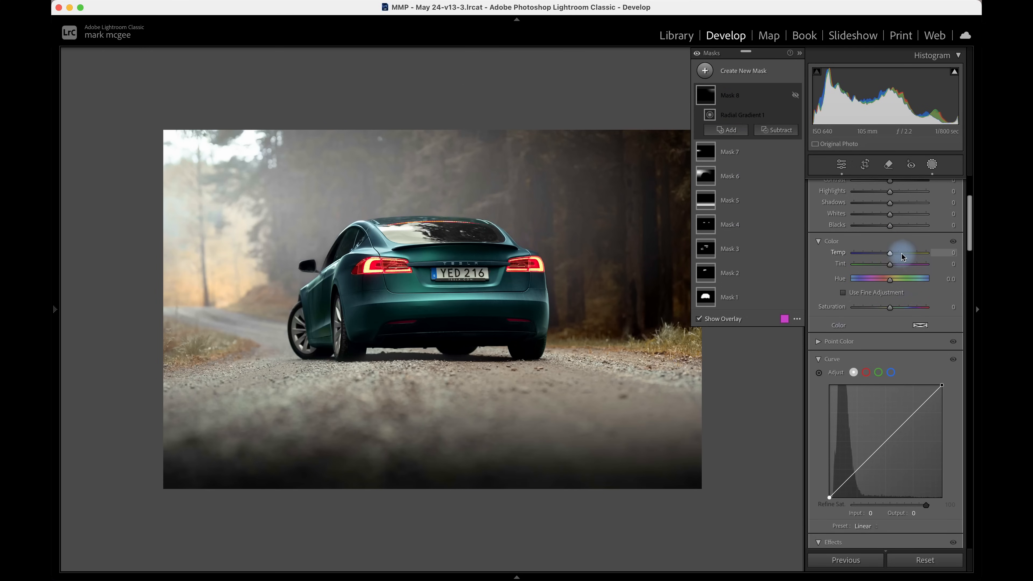
left_click_drag(891, 253, 891, 256)
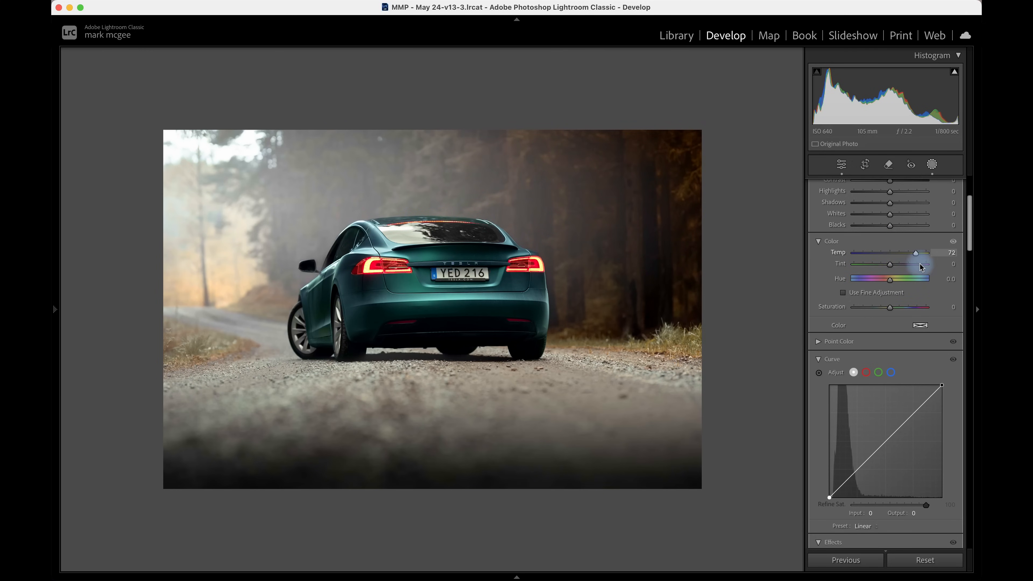
left_click_drag(986, 272, 981, 276)
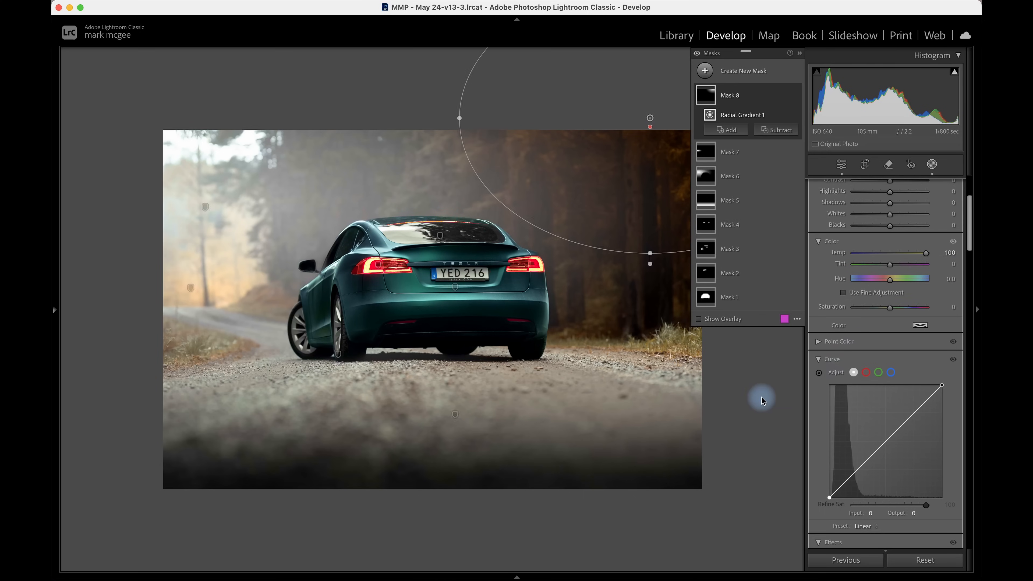
key("shift+w")
scroll(875, 385, "down", 10)
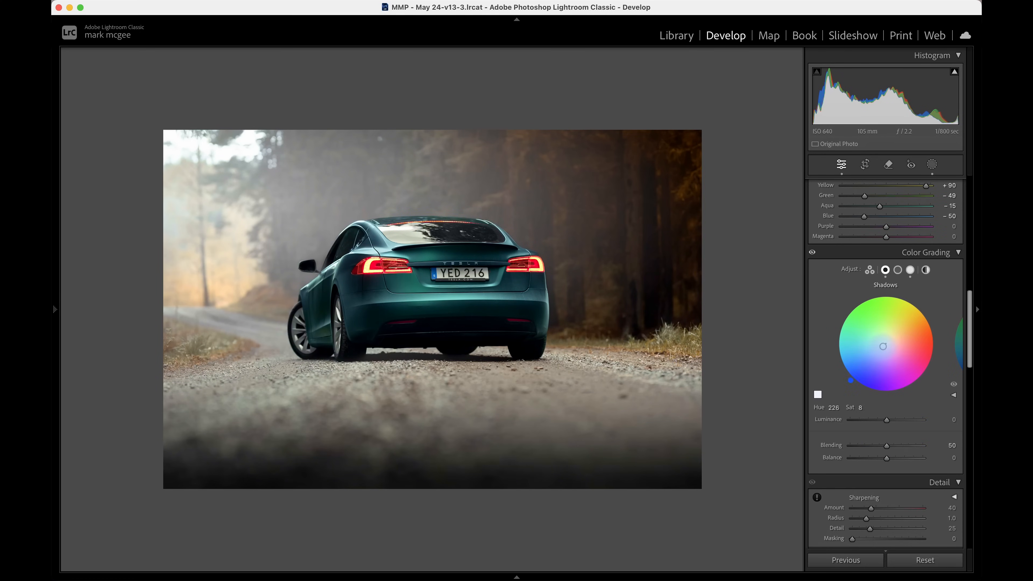
scroll(897, 324, "up", 15)
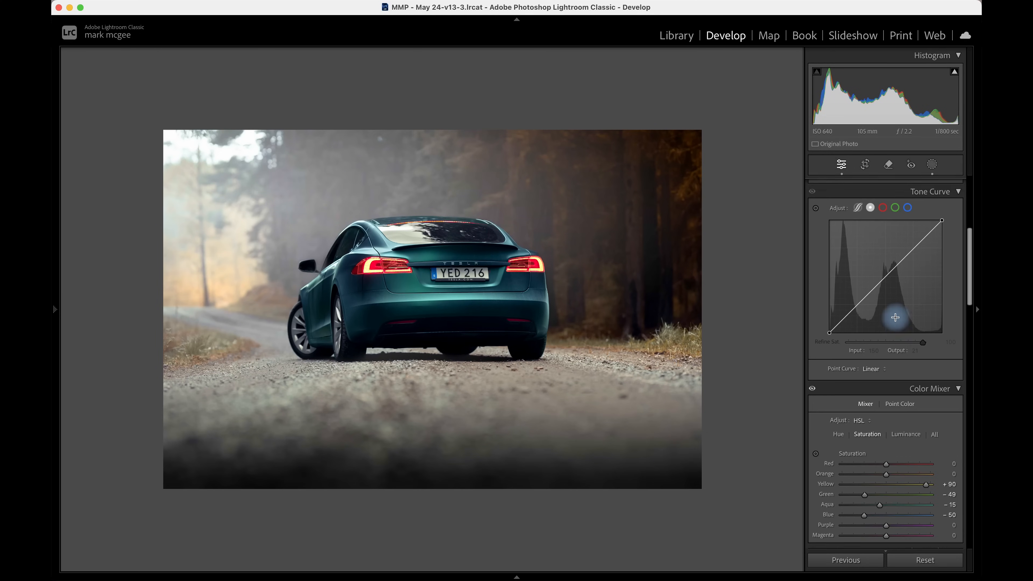
left_click_drag(882, 249, 882, 255)
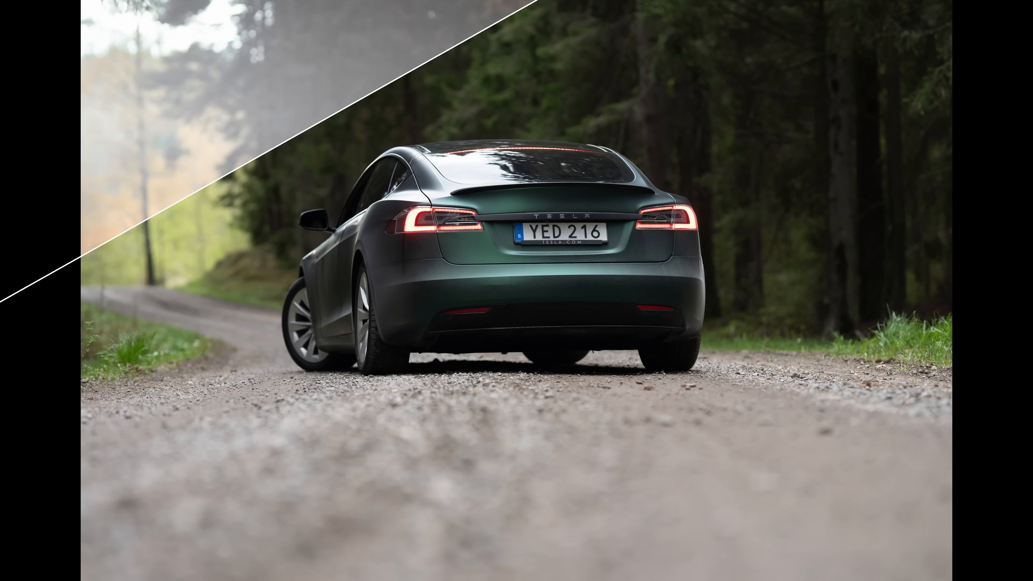